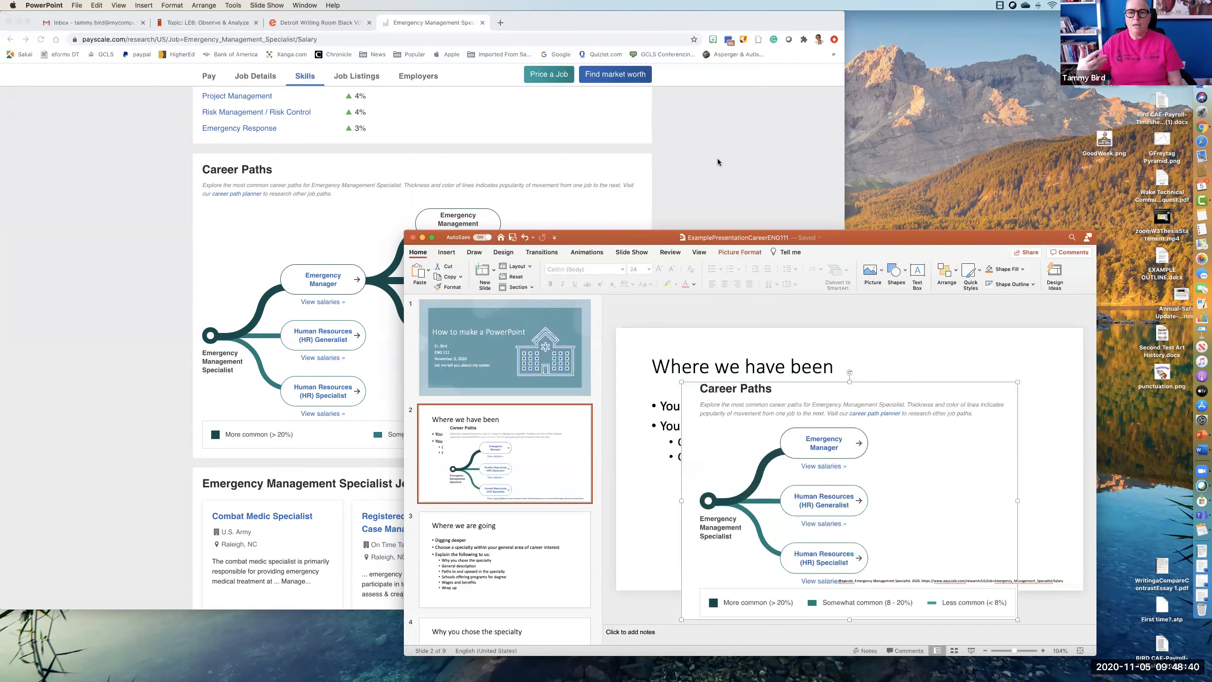
click(1201, 114)
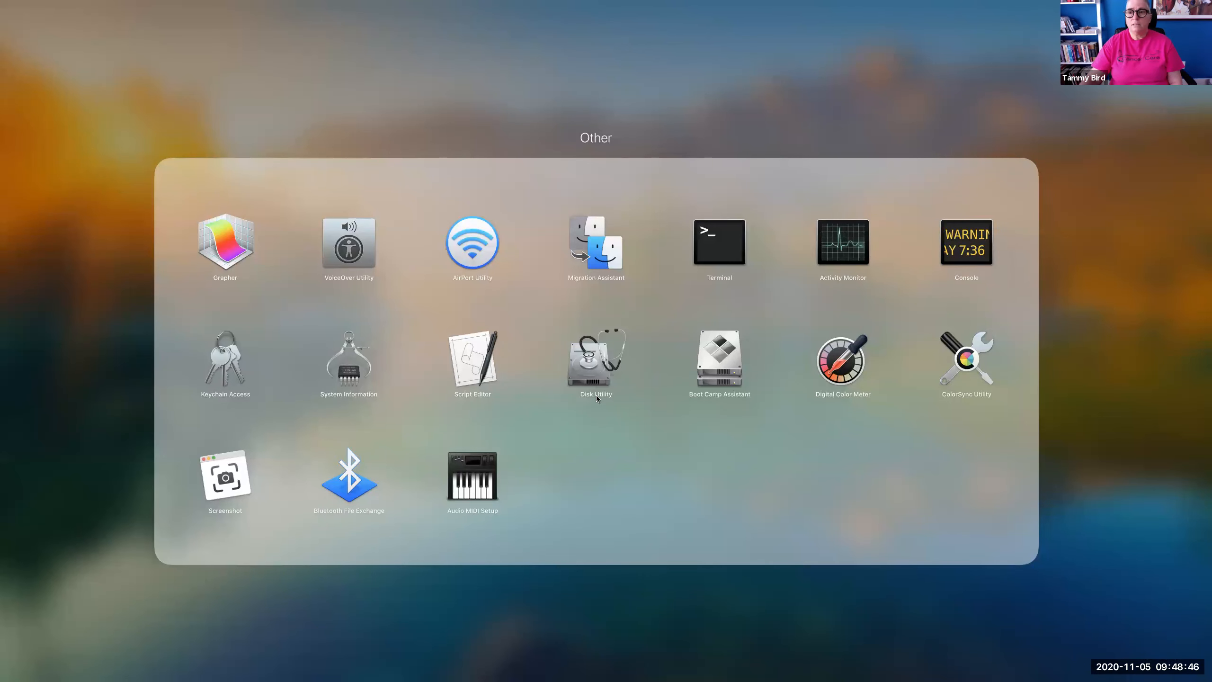
click(227, 478)
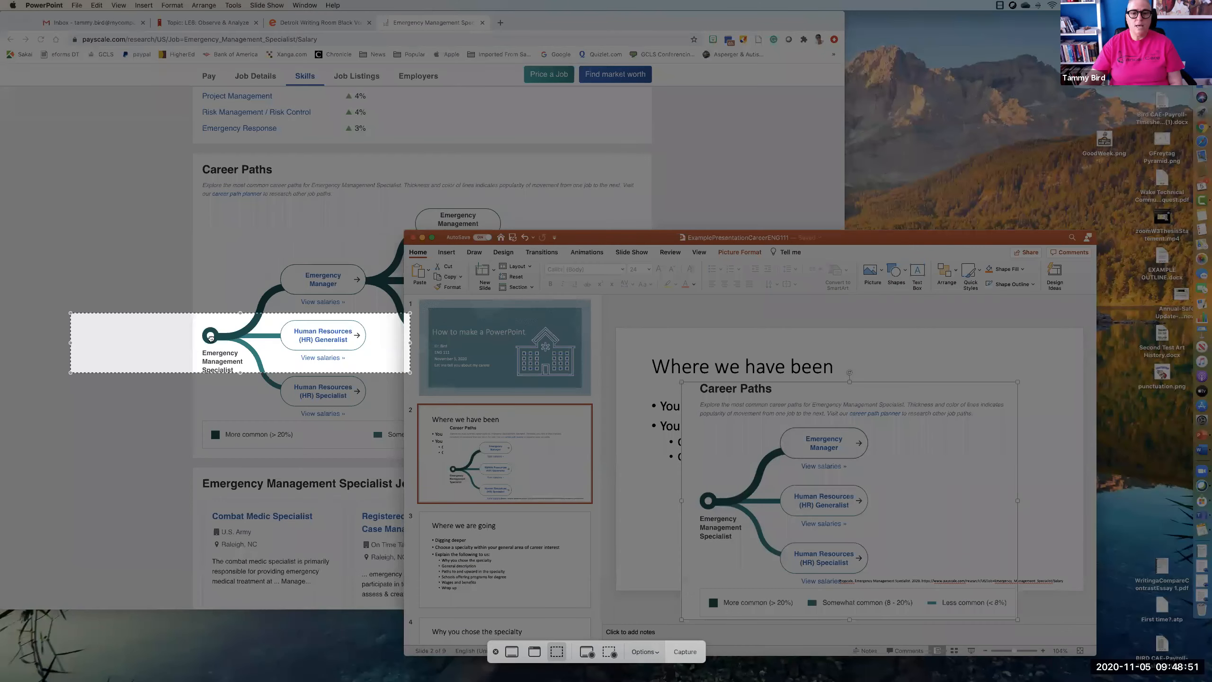
drag(213, 339, 127, 266)
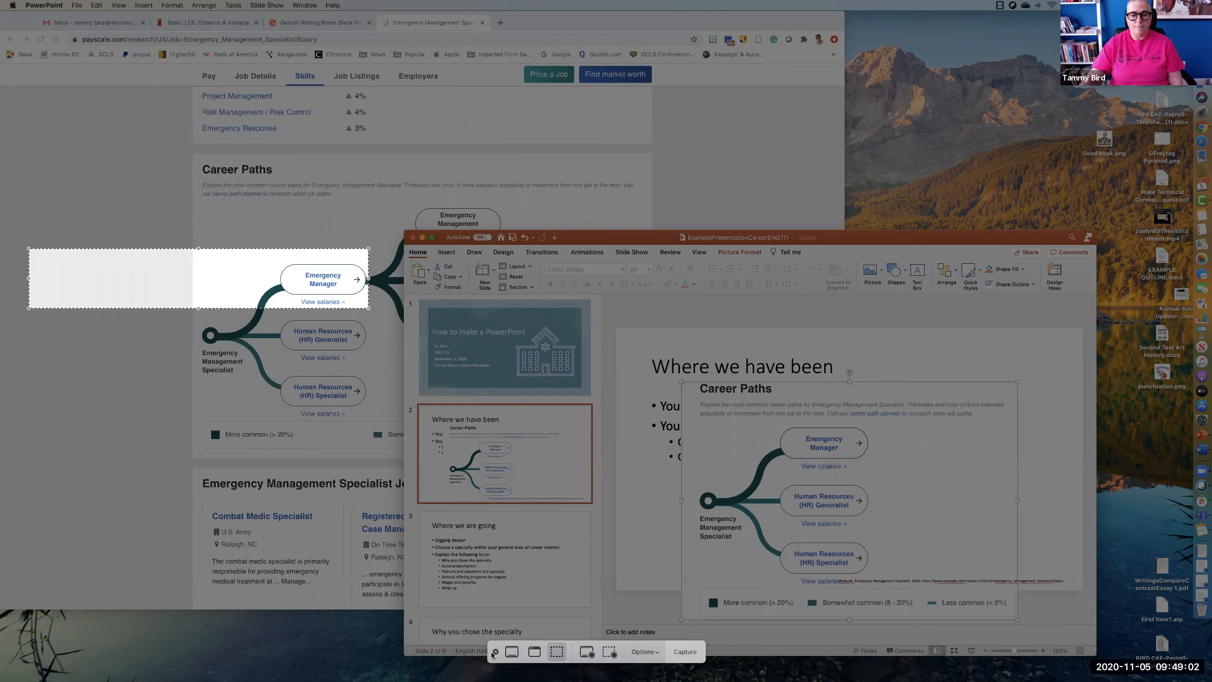
key(Escape)
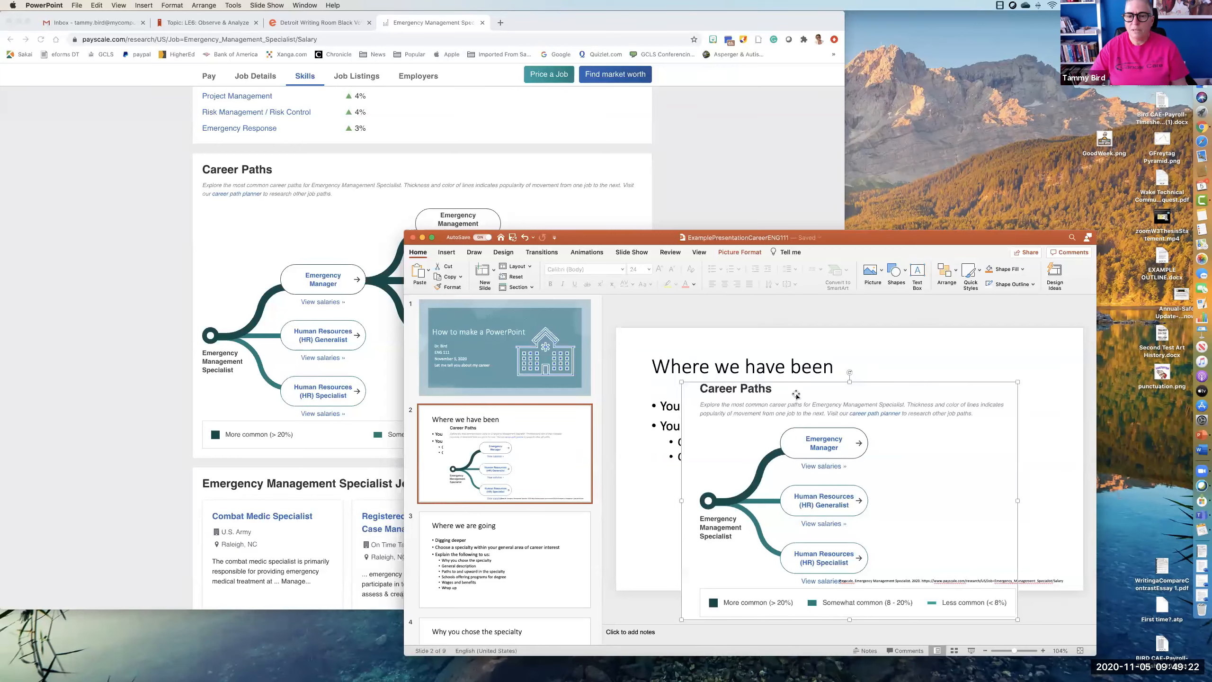
Reposition the Career Paths picture on slide 2 over the bullet text, just above the source citation
drag(806, 391, 779, 492)
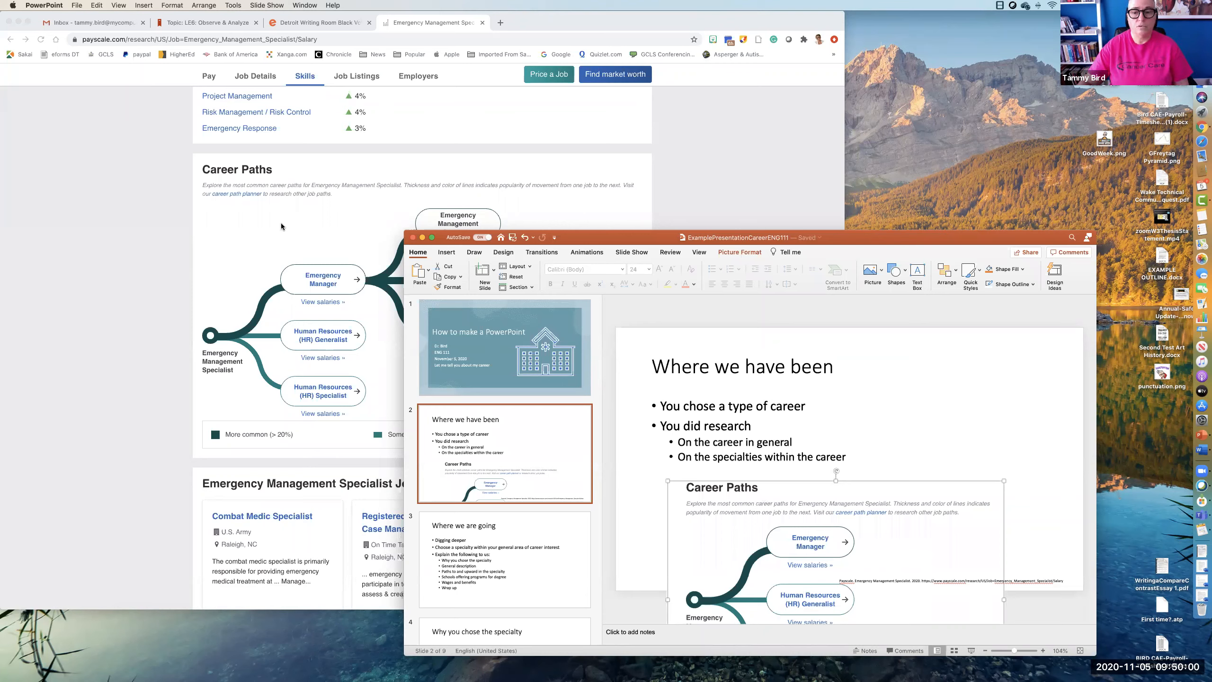
scroll(280, 222, up, 20)
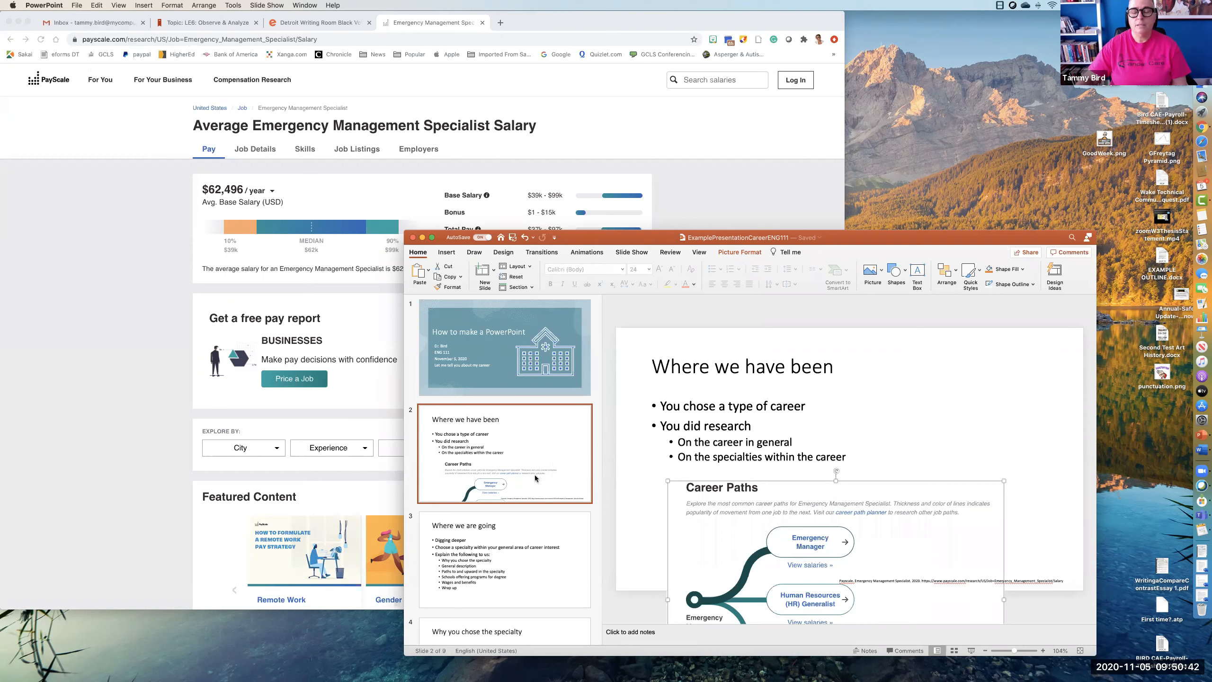
drag(781, 512, 778, 375)
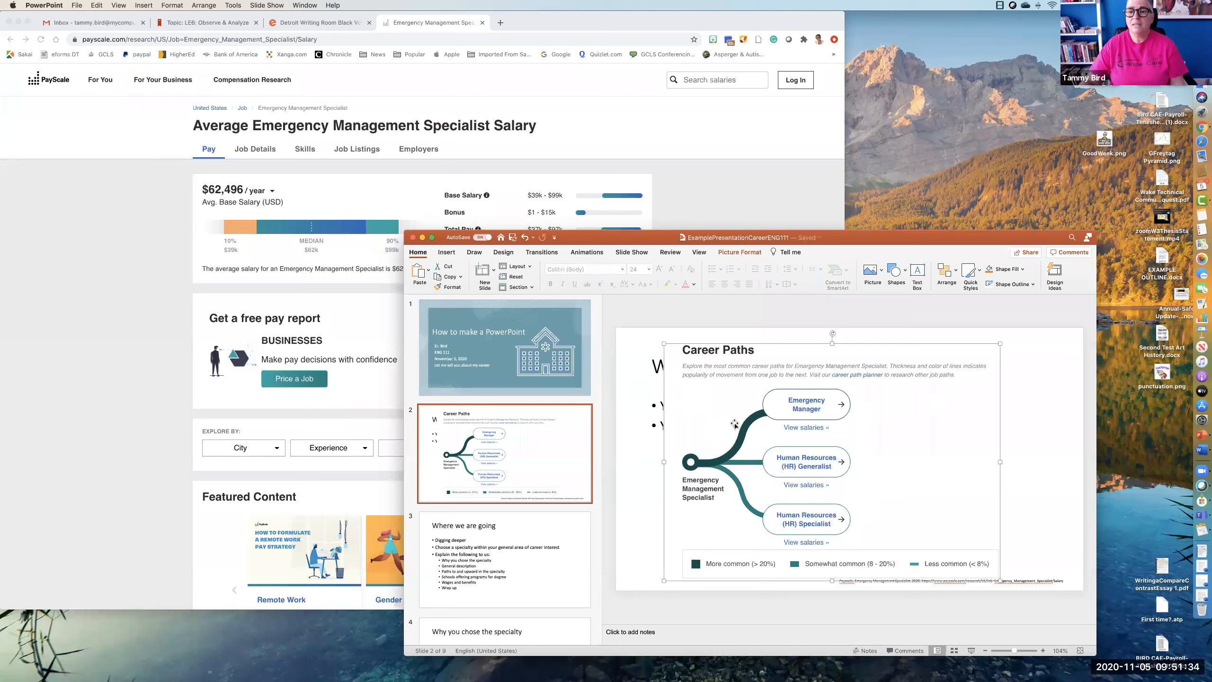
Try to insert the recent file "Screen Shot 2020-10-29 at 4.32.59 PM.png" as a picture on slide 2
click(882, 274)
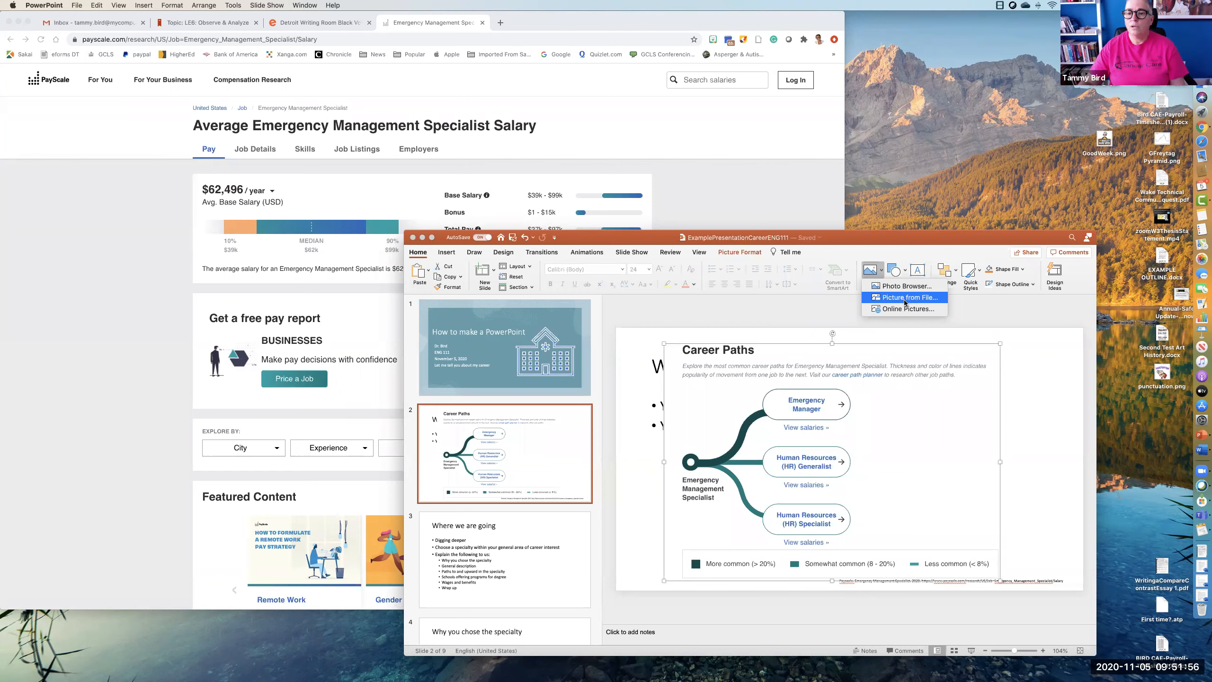
click(904, 297)
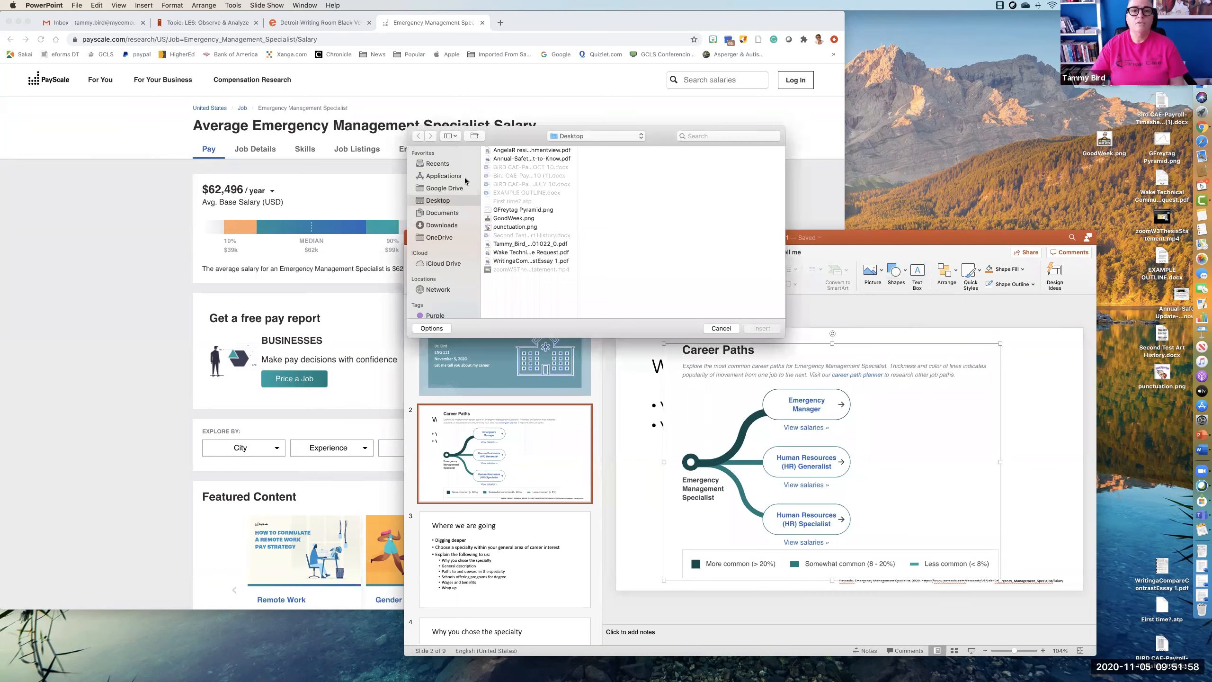
click(437, 164)
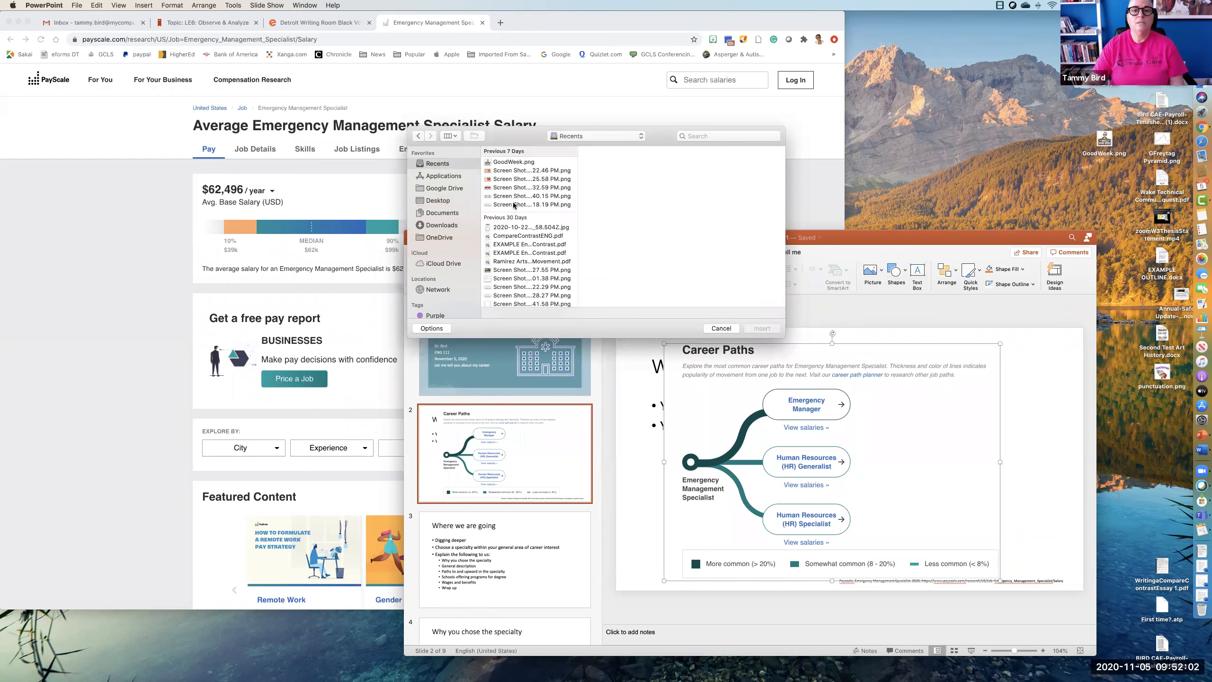
click(514, 205)
click(513, 197)
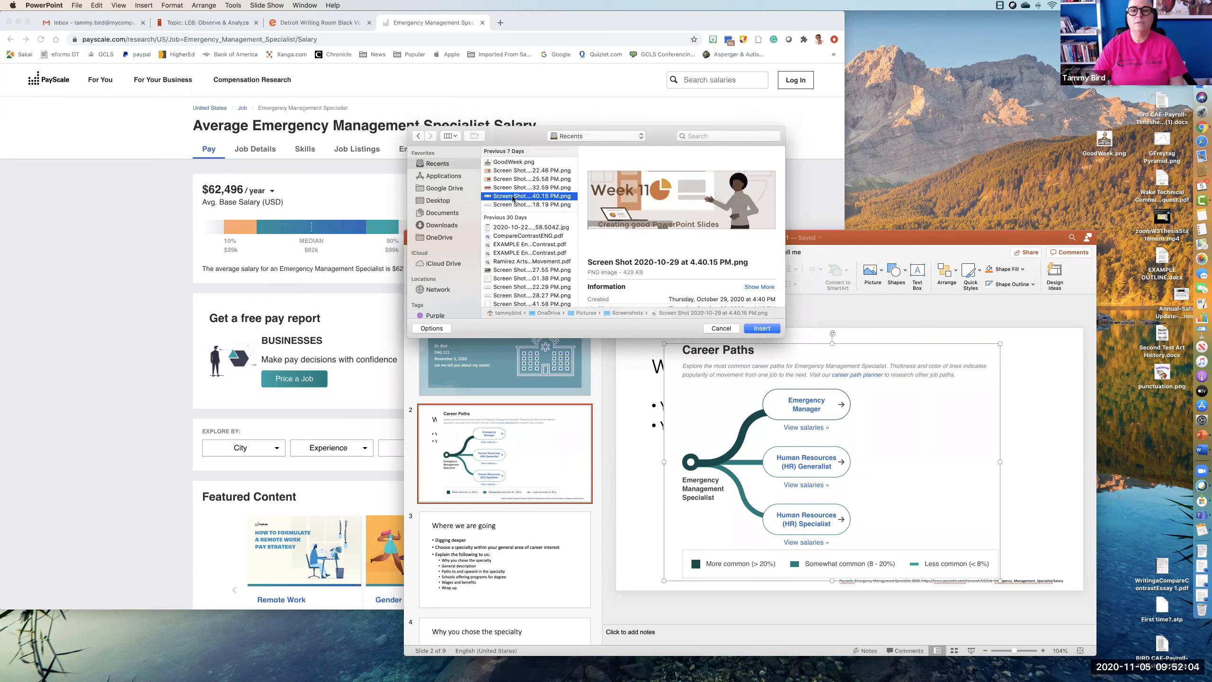
click(514, 188)
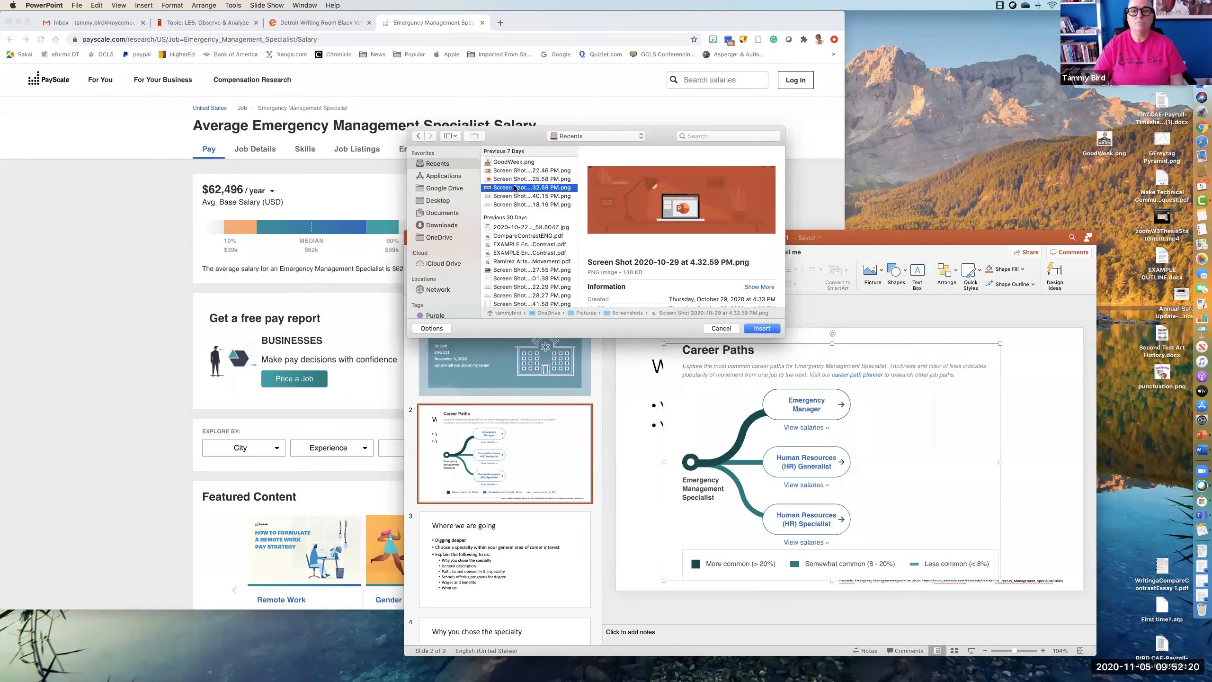
double_click(516, 189)
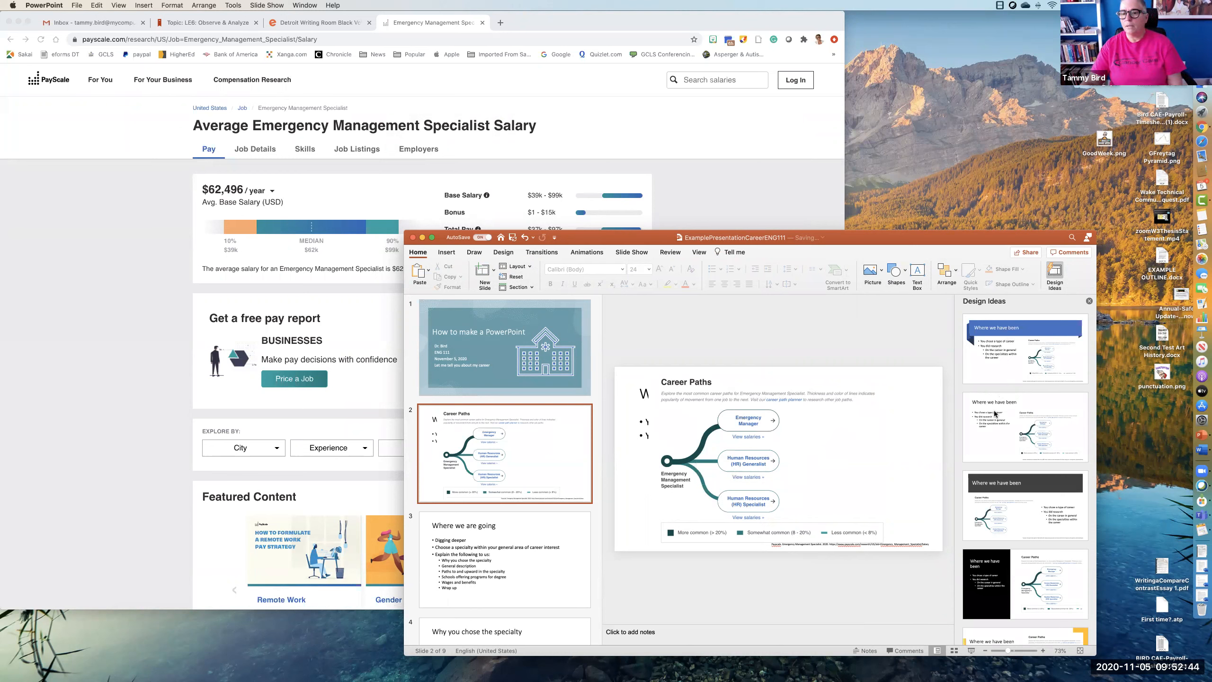
Try the dark title-banner layout and the yellow-cornered layout from Design Ideas on the "Where we have been" slide
scroll(1002, 468, down, 3)
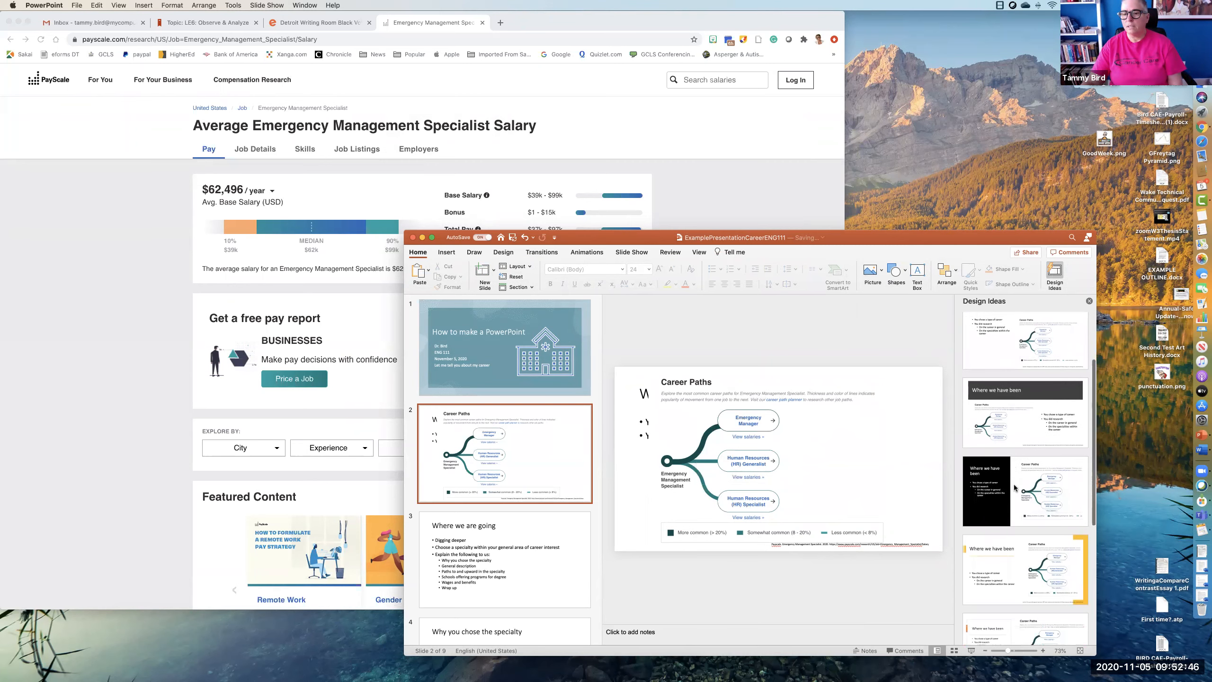
click(1036, 408)
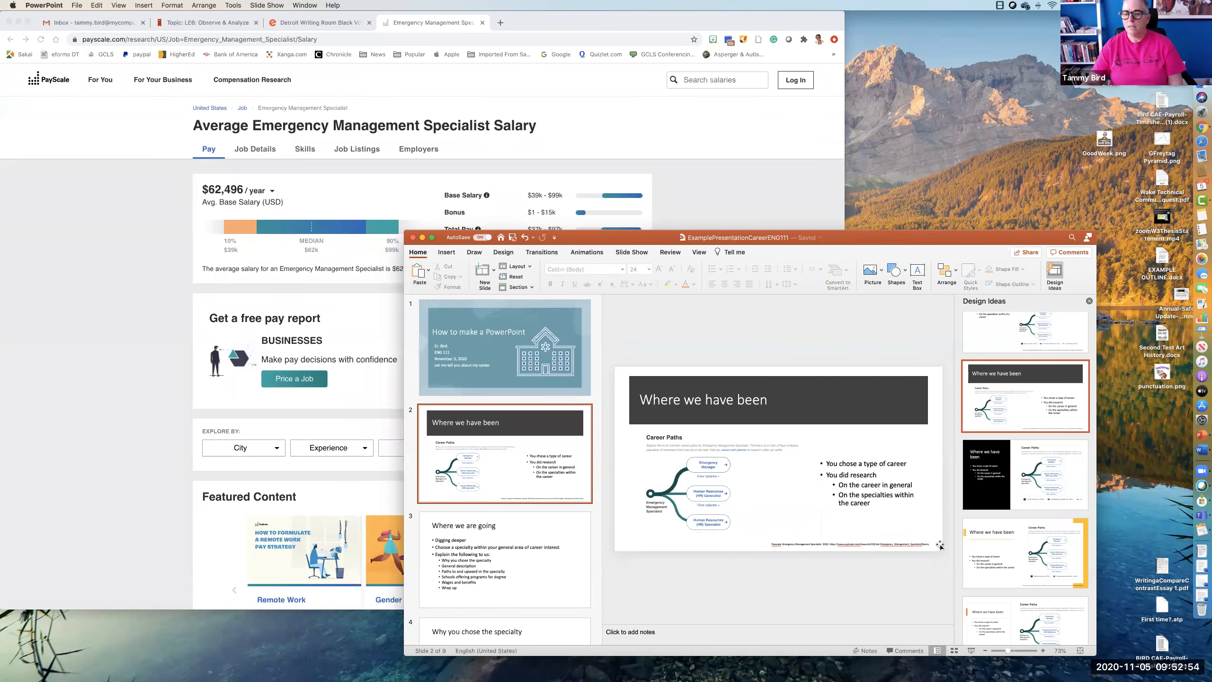
scroll(1013, 545, down, 3)
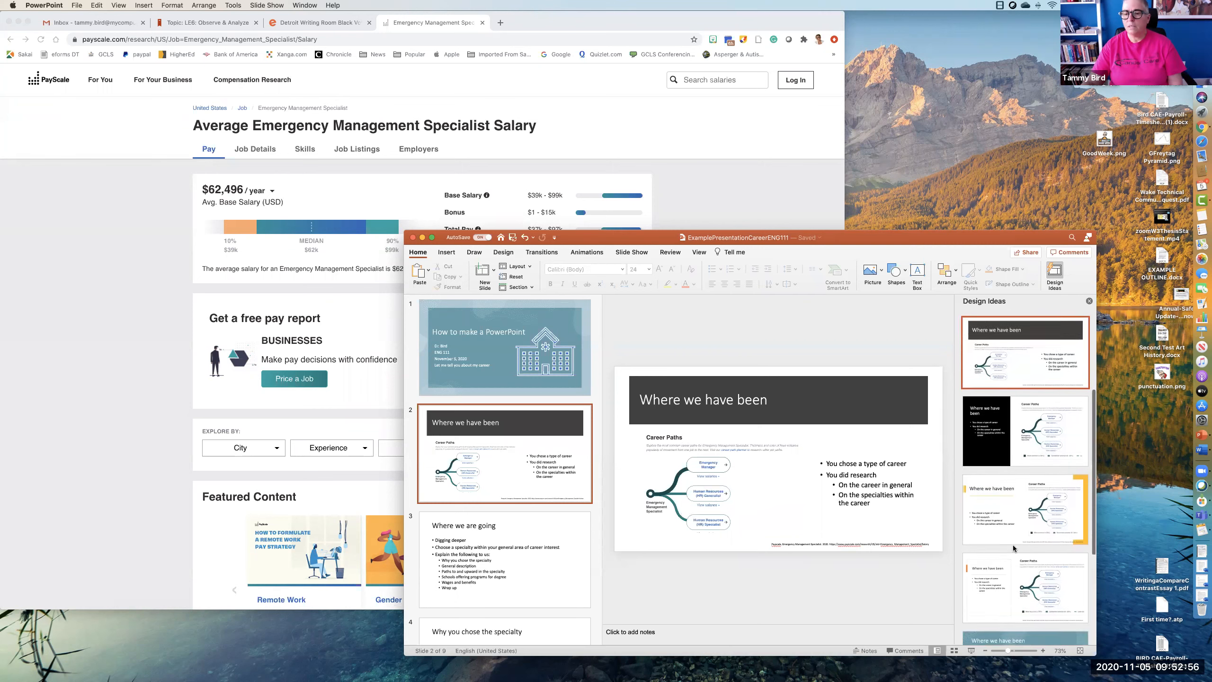
scroll(1013, 544, down, 3)
click(1013, 495)
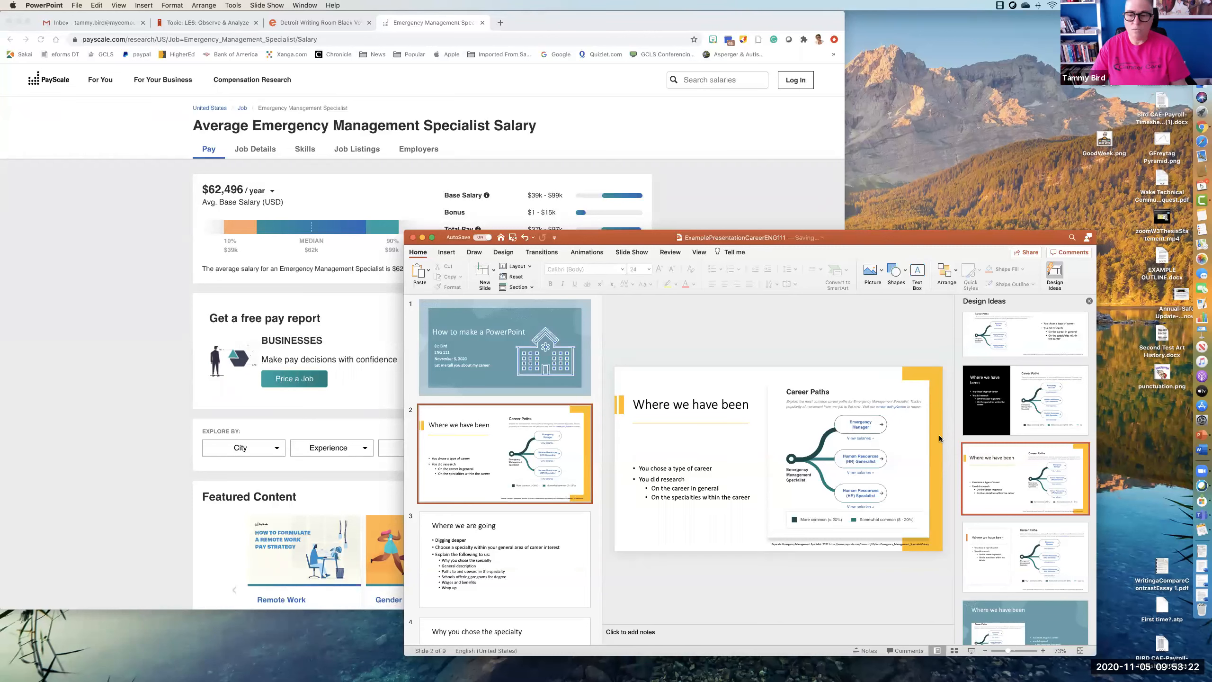
Try the white orange-accent layout and the dark picture-overlay layout from Design Ideas on the "Where we have been" slide
scroll(1000, 468, down, 5)
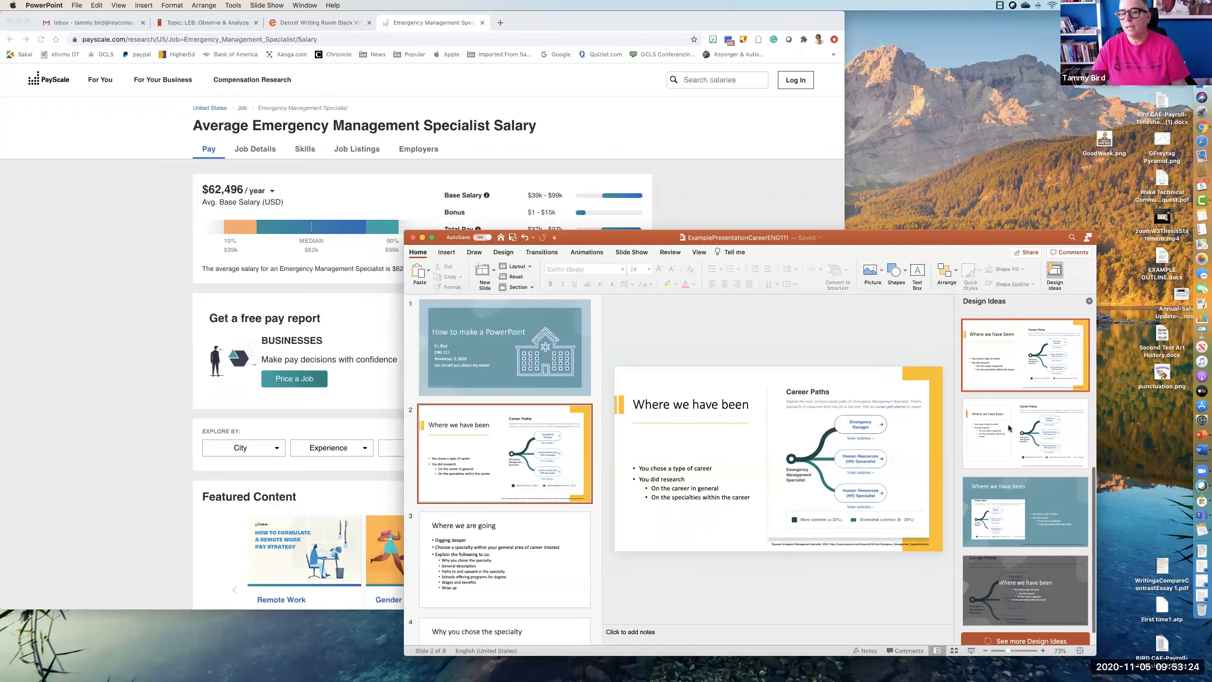
click(1018, 430)
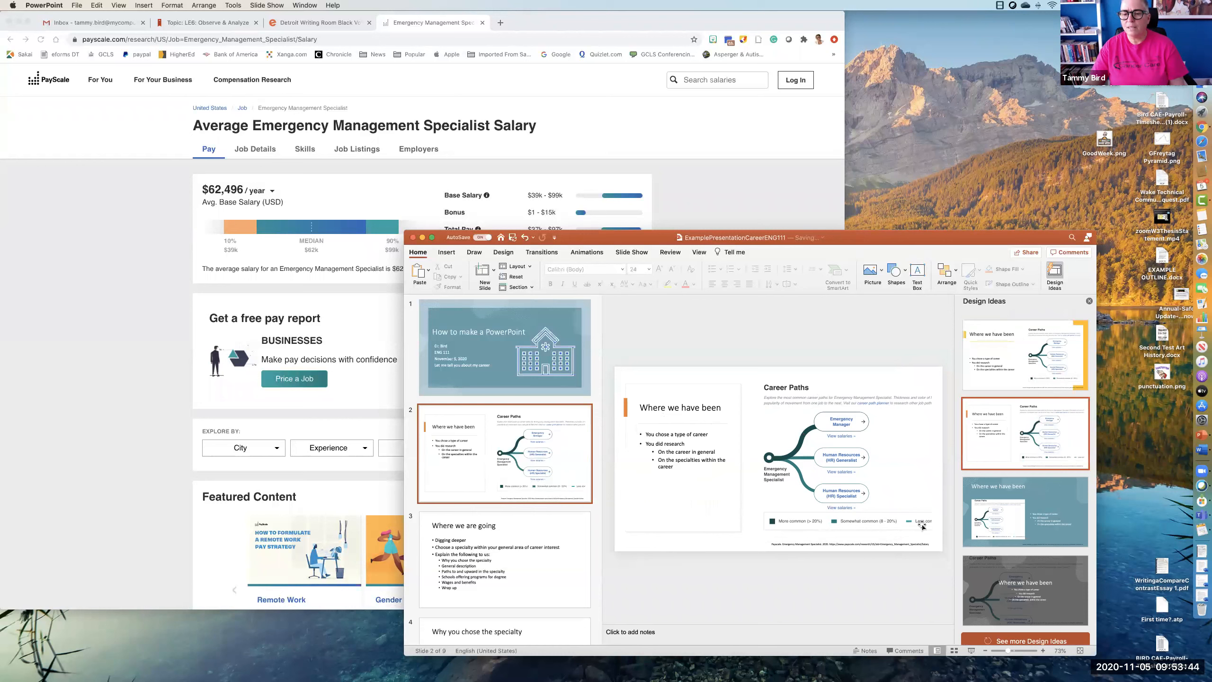
scroll(1036, 522, down, 2)
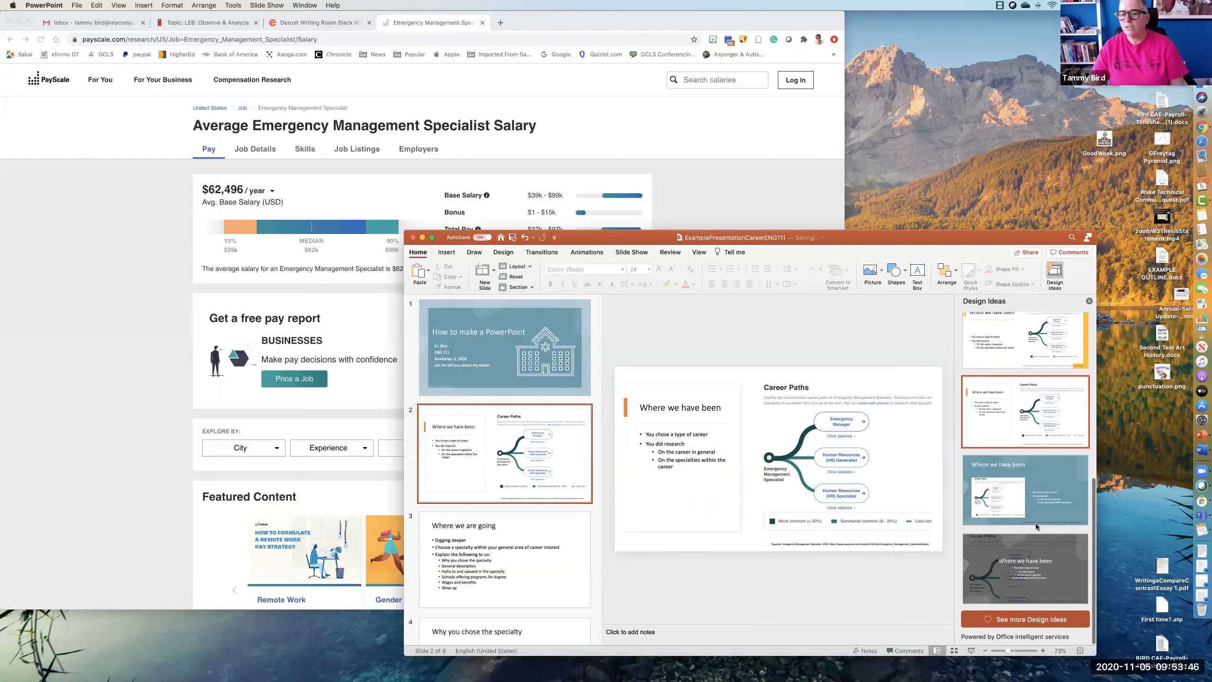
click(1030, 575)
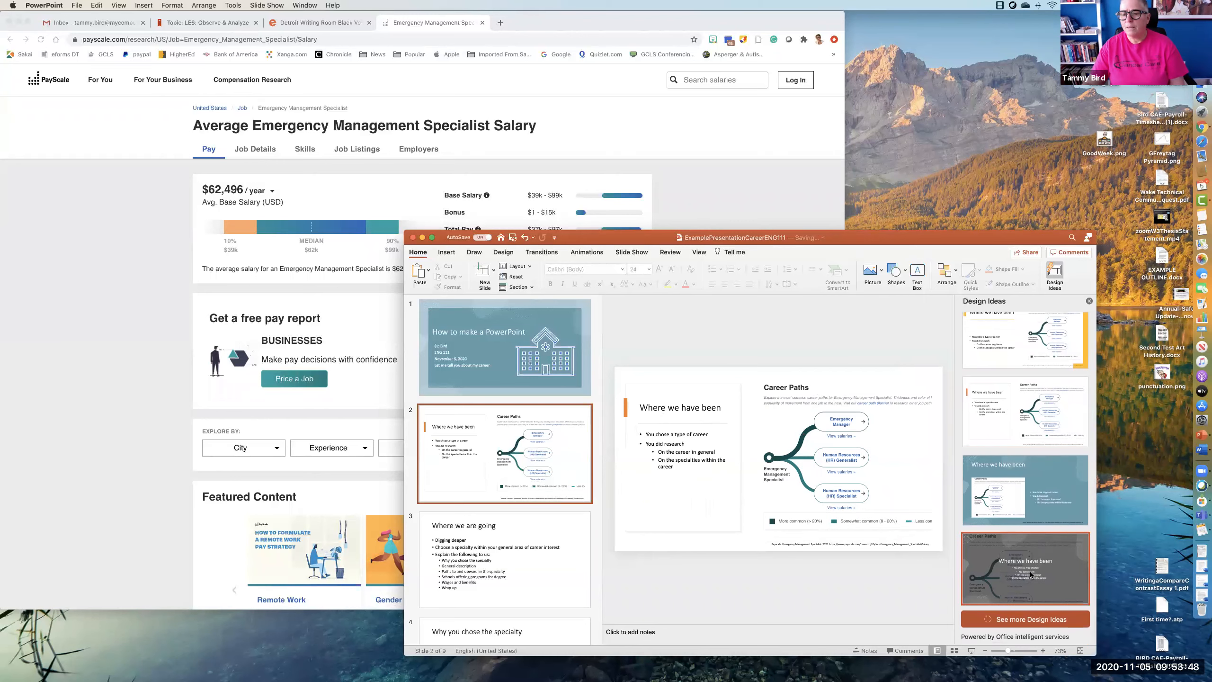
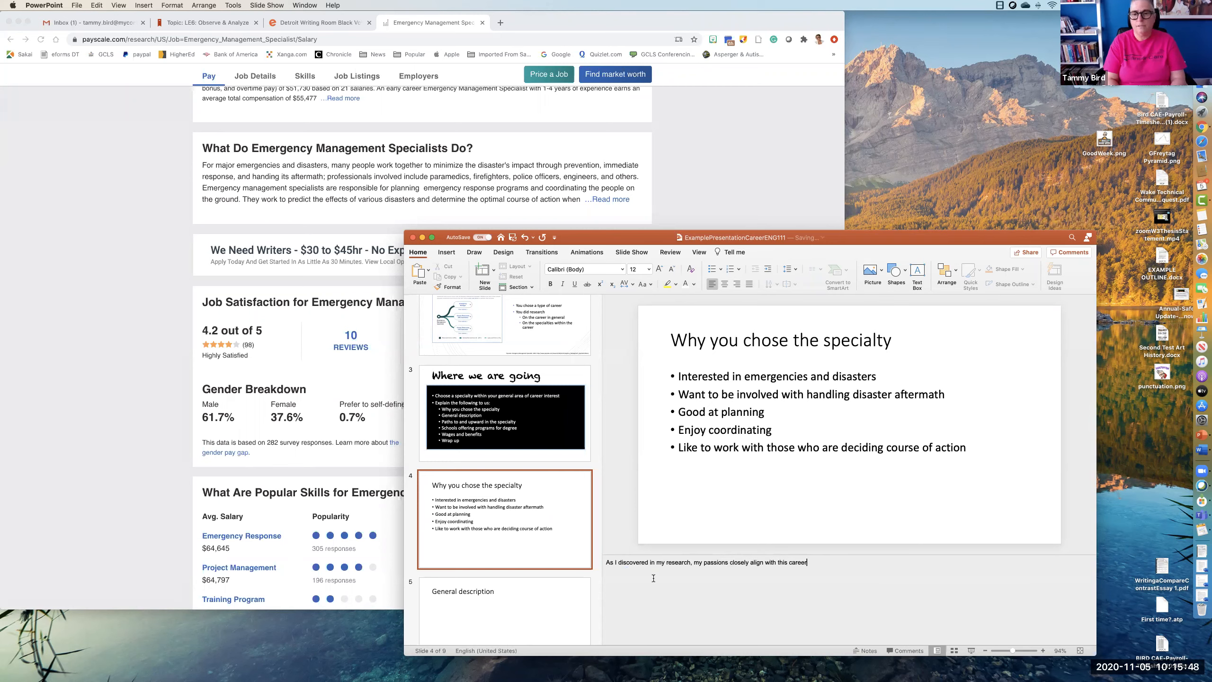
End the speaker note on the "Why you chose the specialty" slide with a row of dots after "career"
text(........)
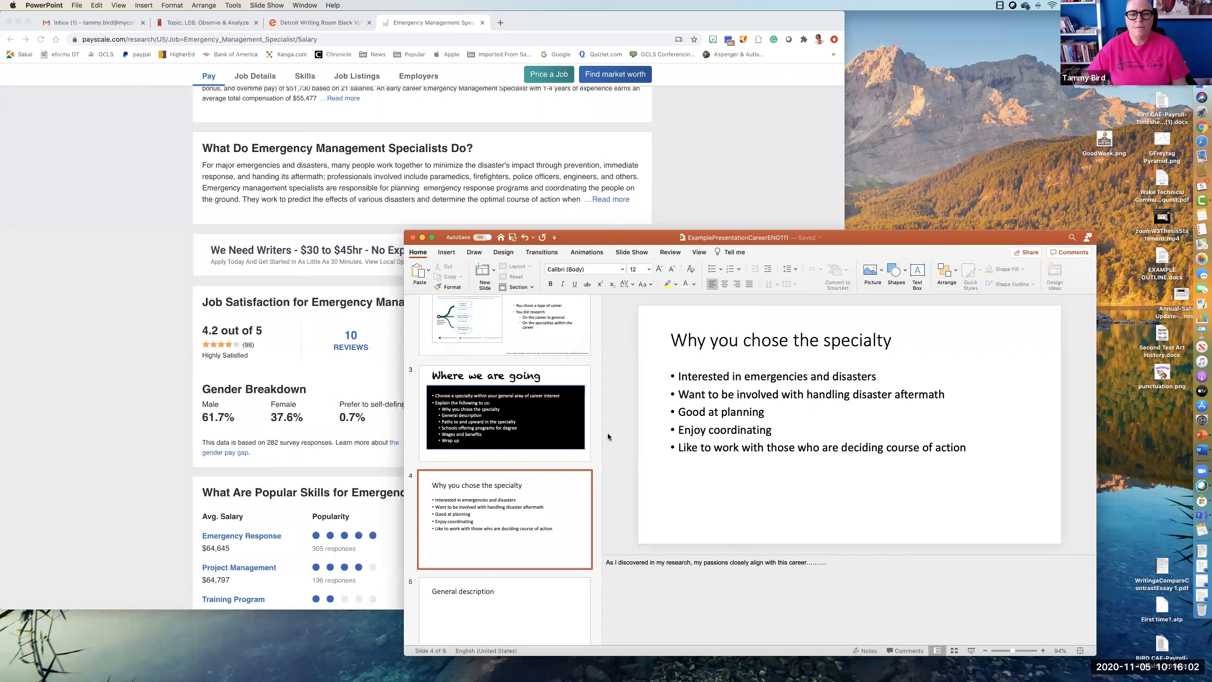
scroll(553, 423, up, 5)
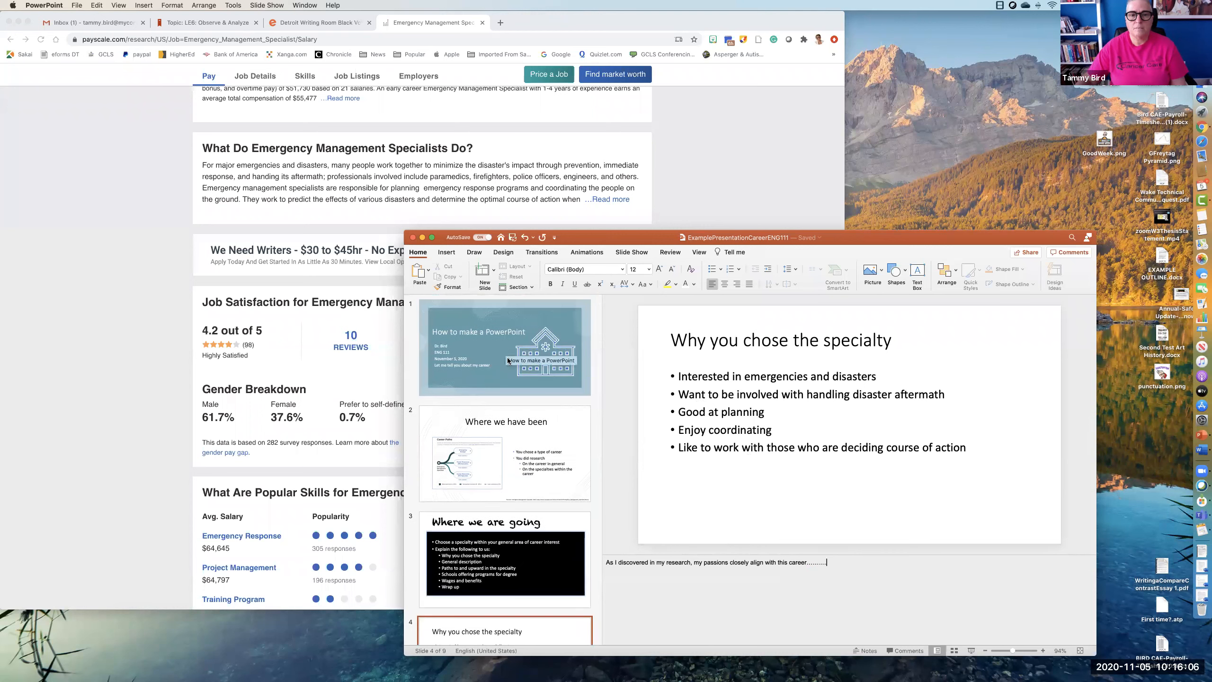
Open Design Ideas for the "Why you chose the specialty" slide and examine the suggested layouts
click(911, 376)
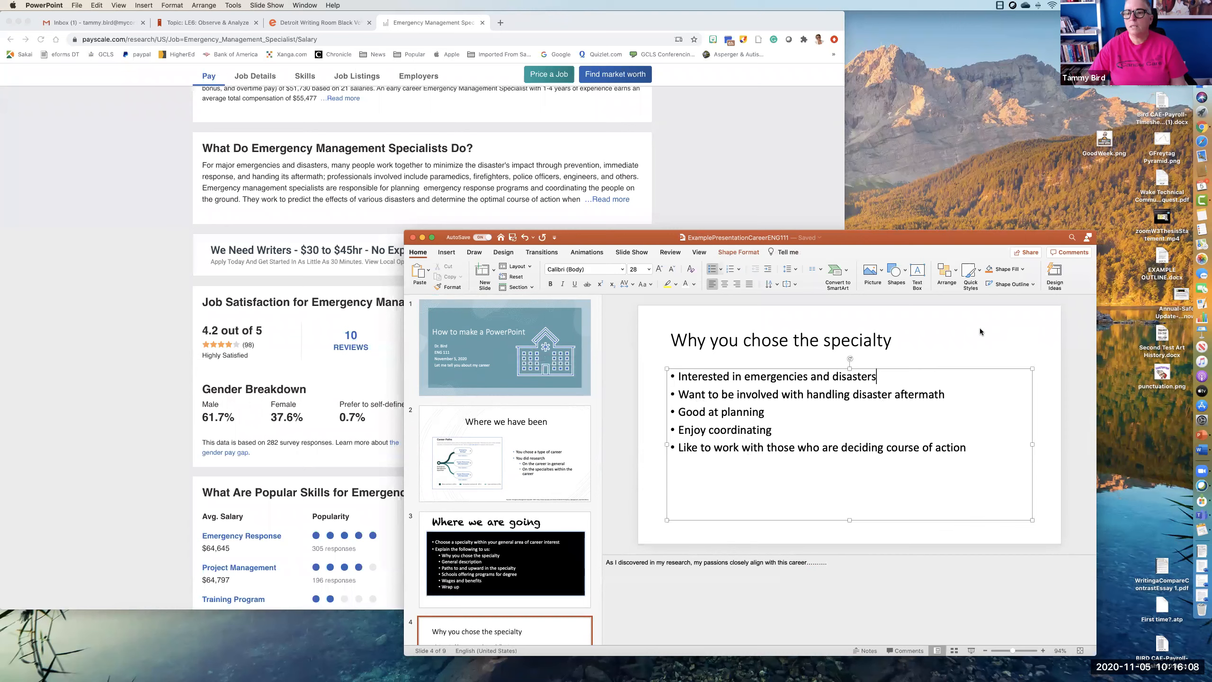
click(1054, 272)
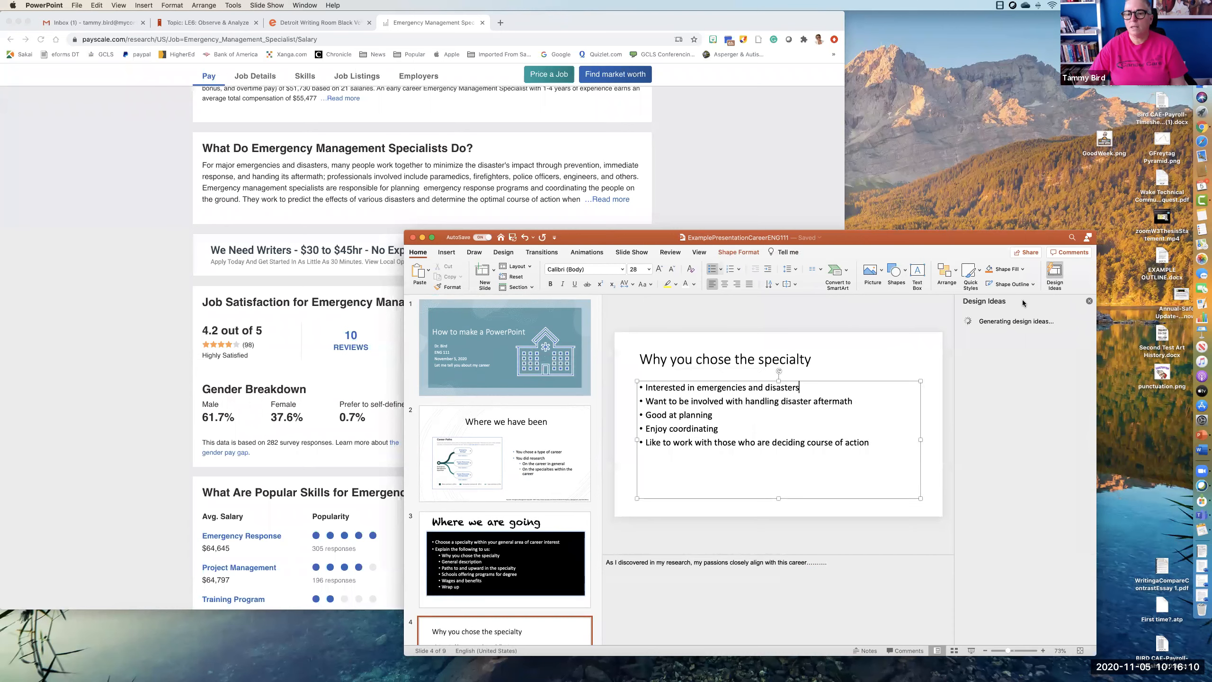
click(891, 350)
click(923, 413)
scroll(1015, 483, down, 8)
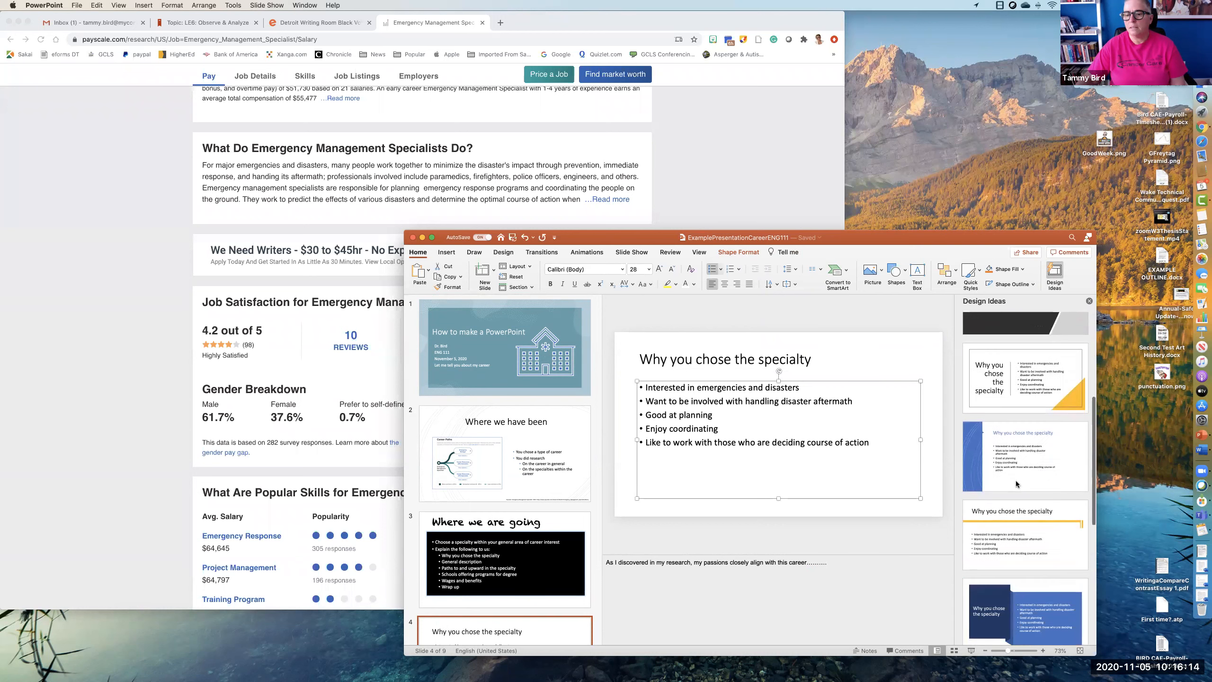
scroll(1015, 483, down, 3)
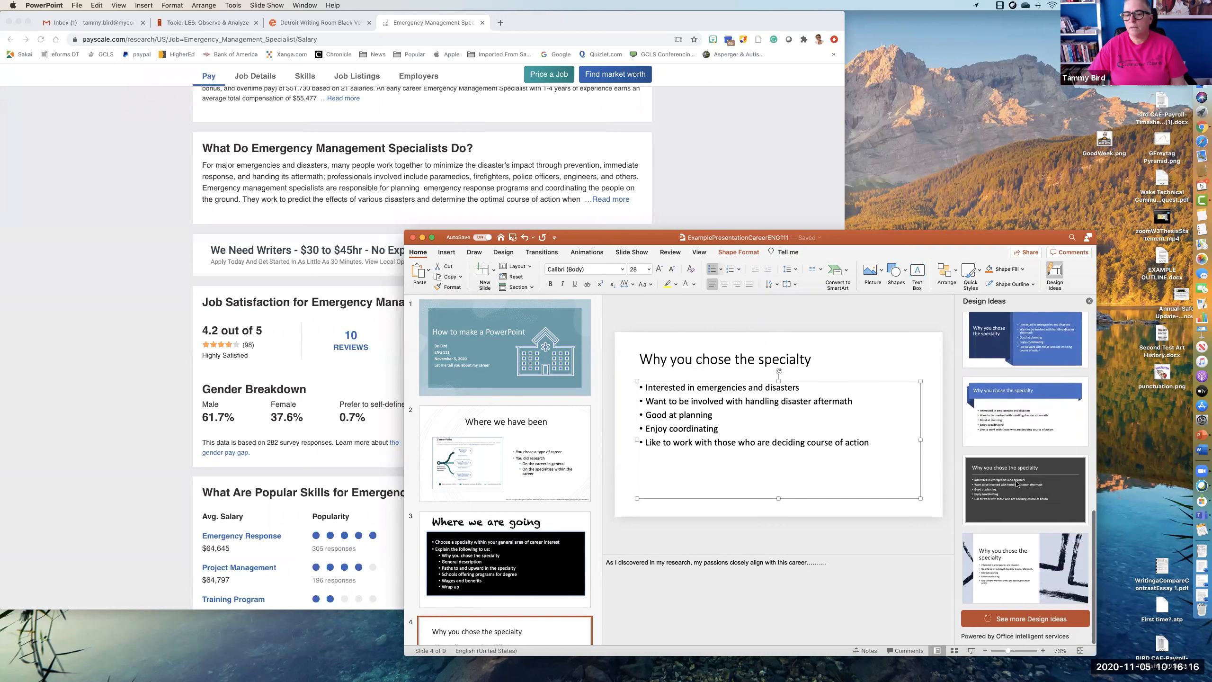
Load more Design Ideas for the "Why you chose the specialty" slide and apply the layout with a vertical title on a teal side band
click(1020, 621)
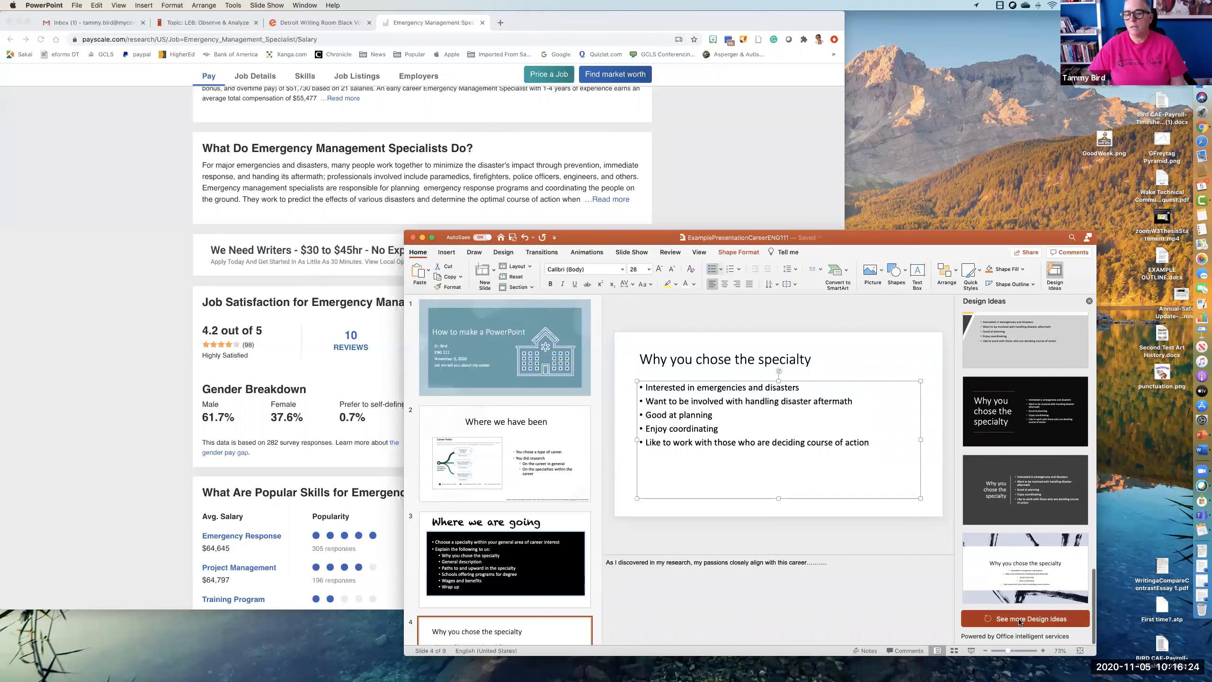
scroll(1020, 622, down, 6)
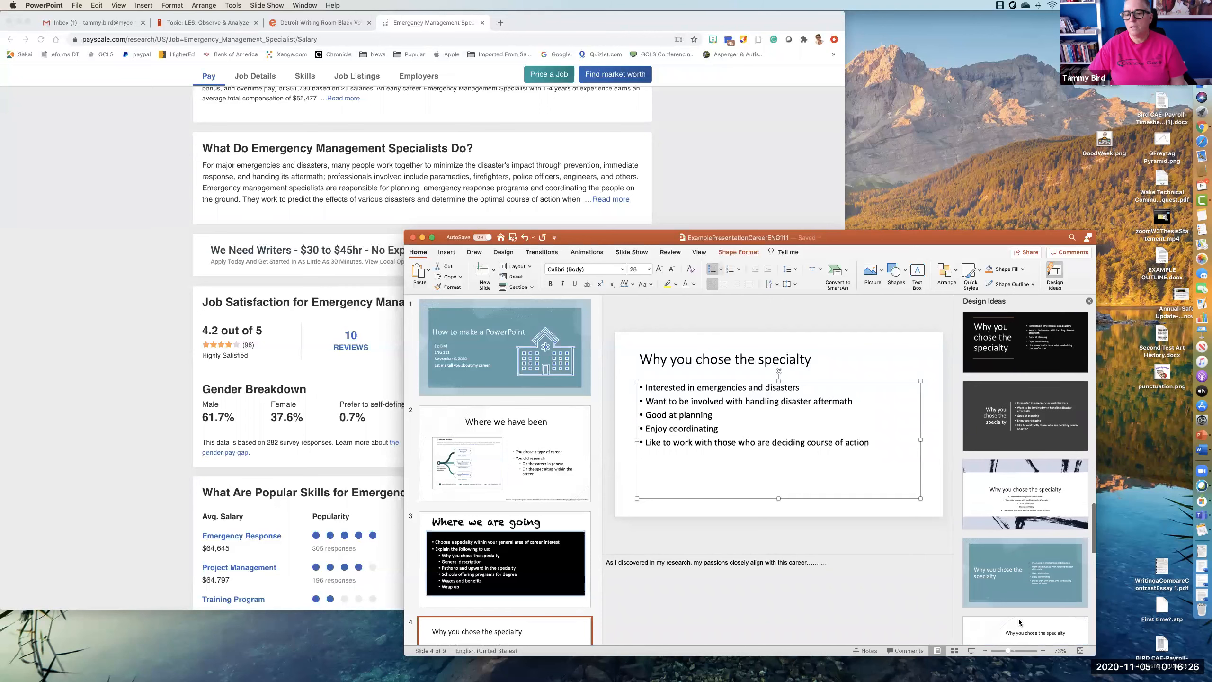
scroll(1019, 619, down, 4)
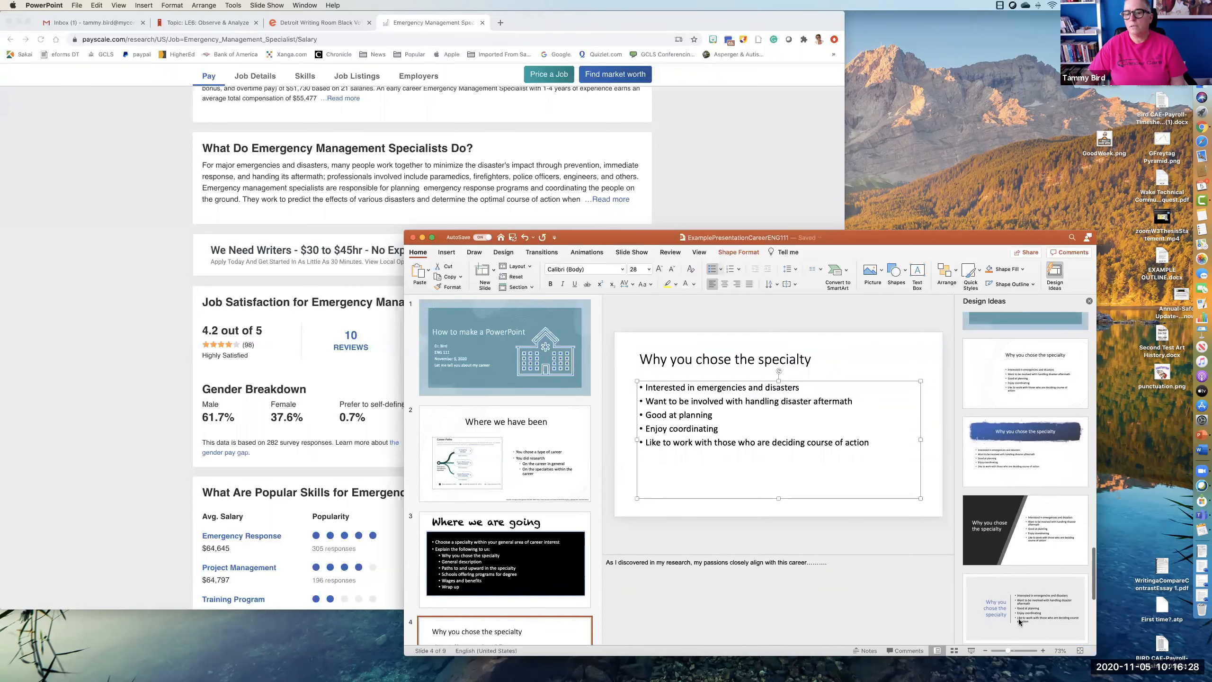
scroll(1020, 623, down, 5)
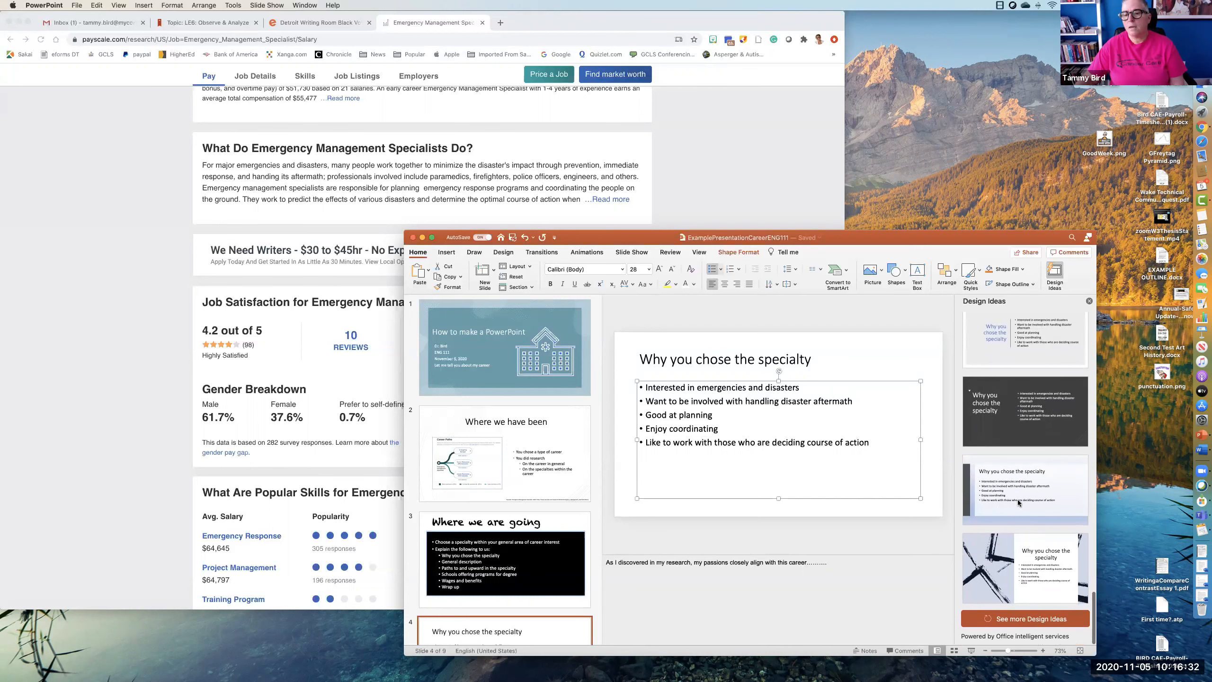
scroll(1019, 502, down, 2)
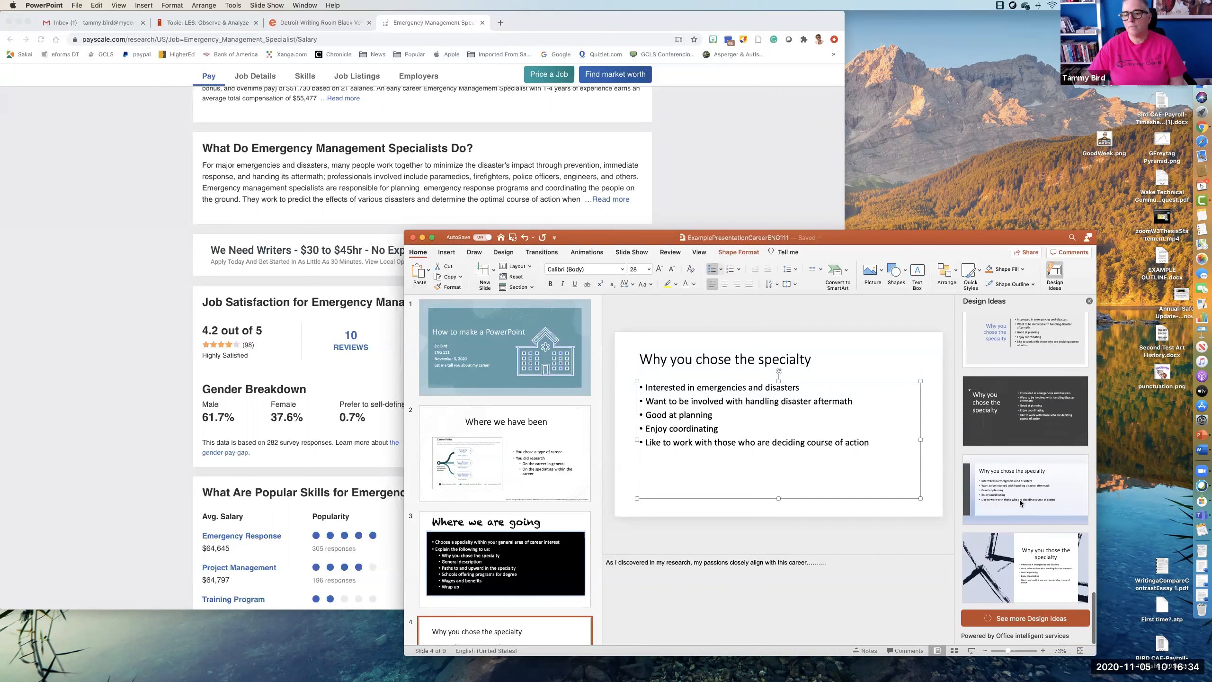
click(1021, 621)
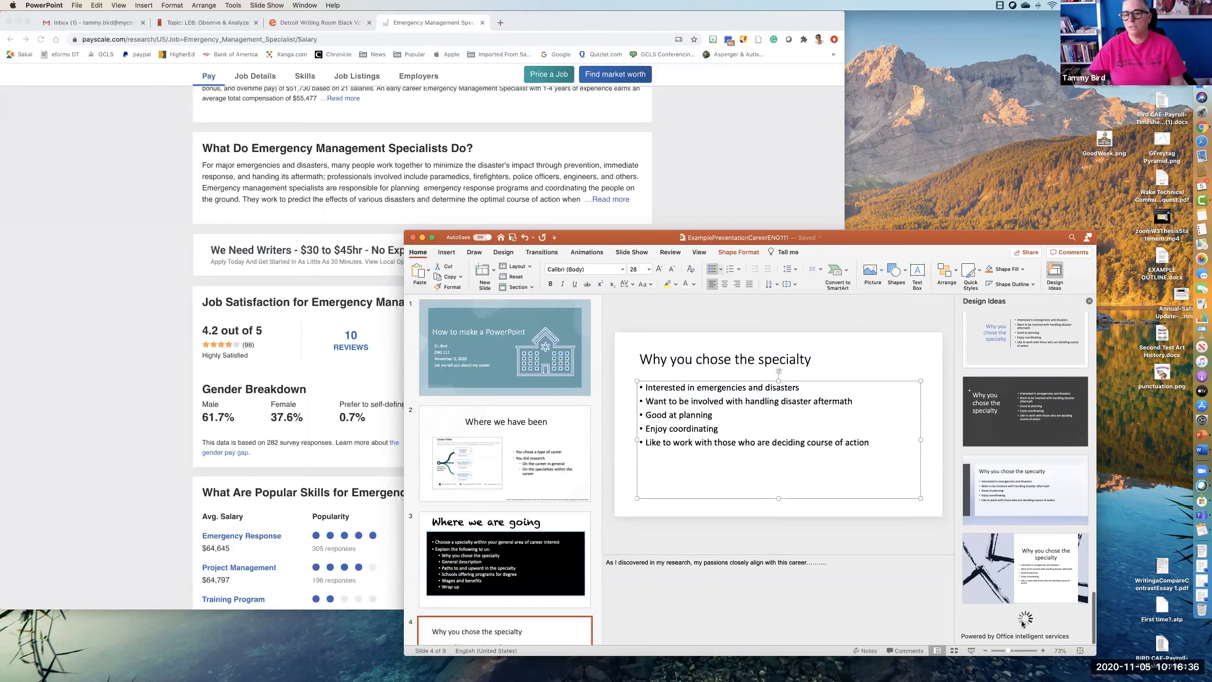
scroll(1021, 623, down, 5)
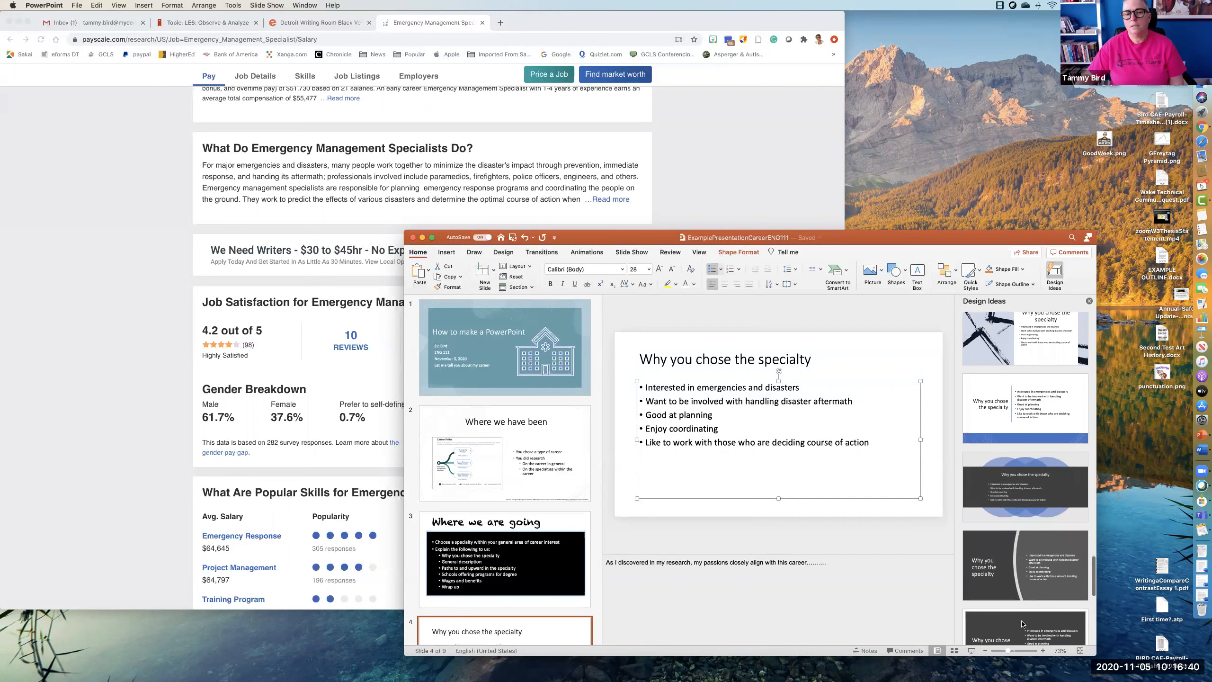
scroll(1022, 623, down, 3)
scroll(1022, 622, down, 3)
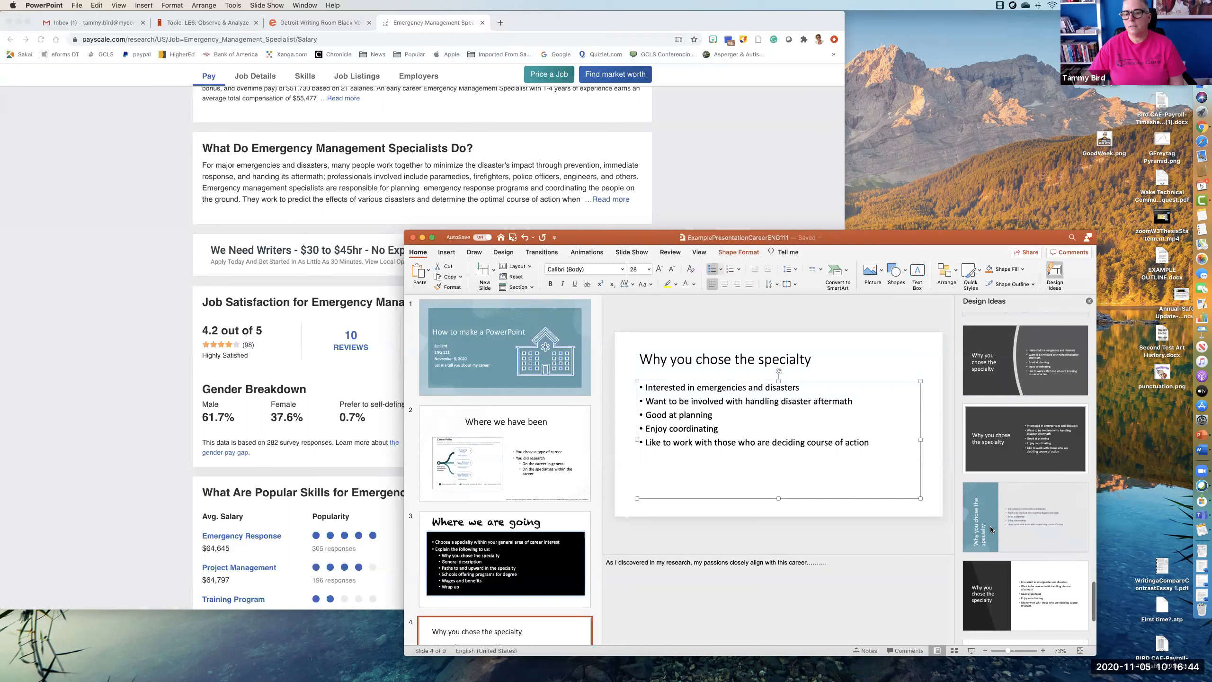
click(1034, 533)
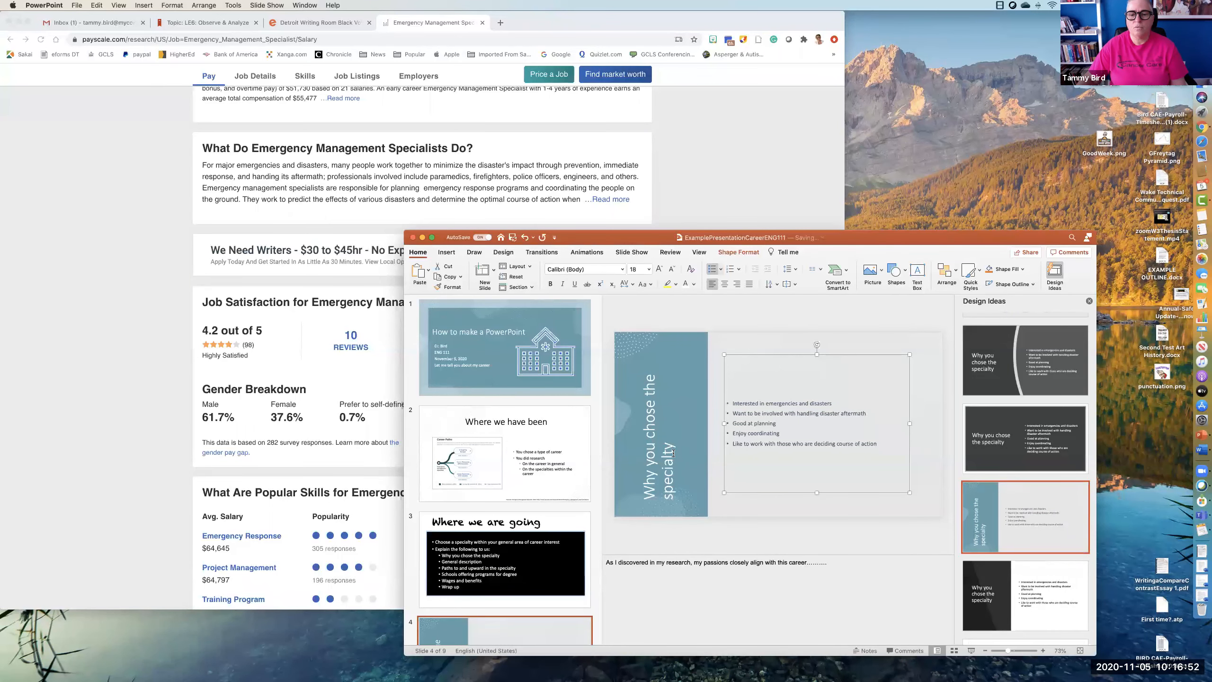
Enlarge the vertical title "Why you chose the specialty" to font size 60
drag(648, 498, 684, 369)
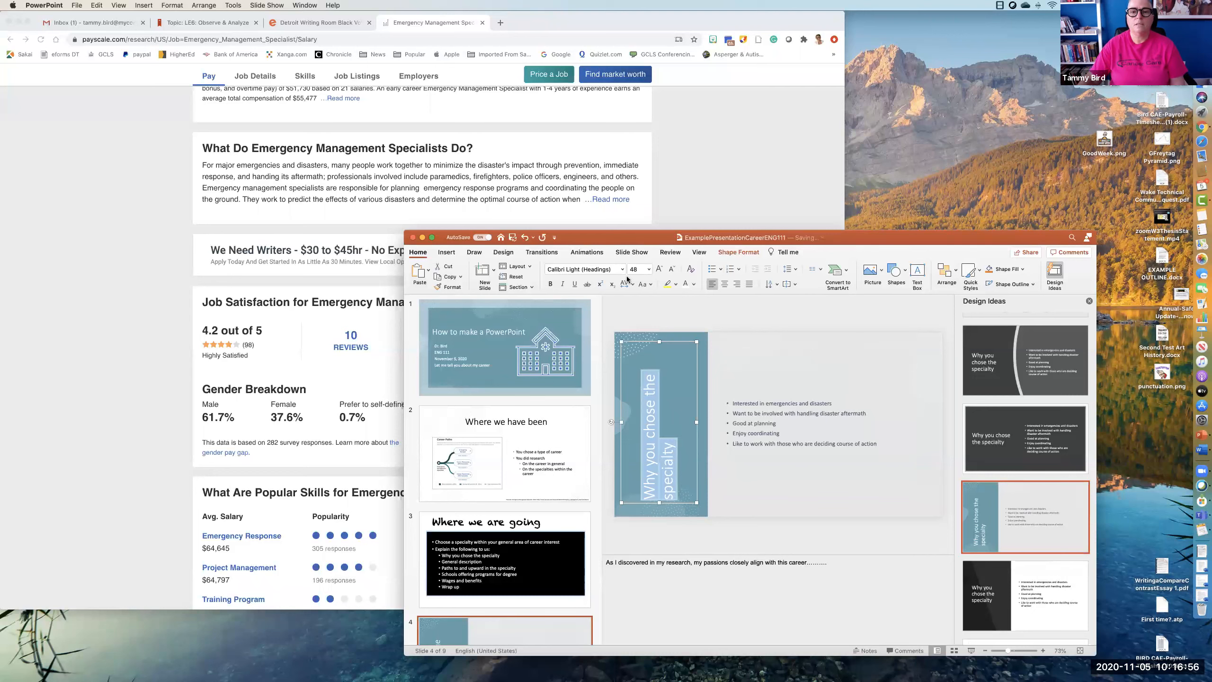
click(649, 269)
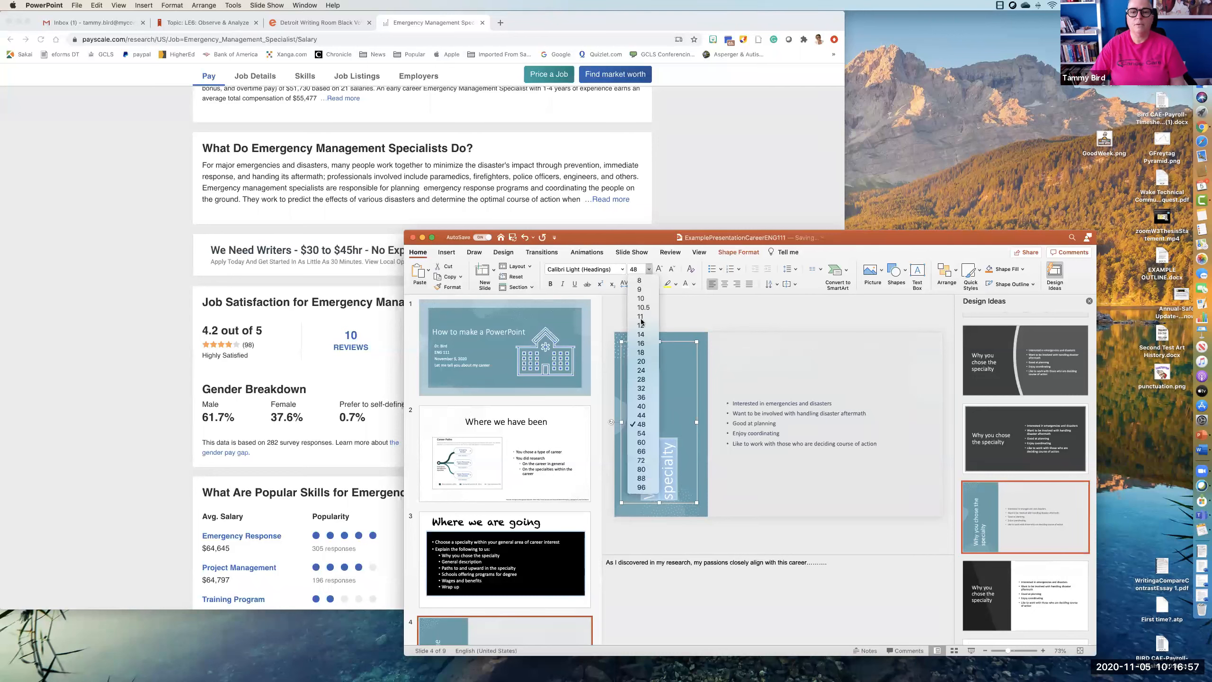
click(638, 432)
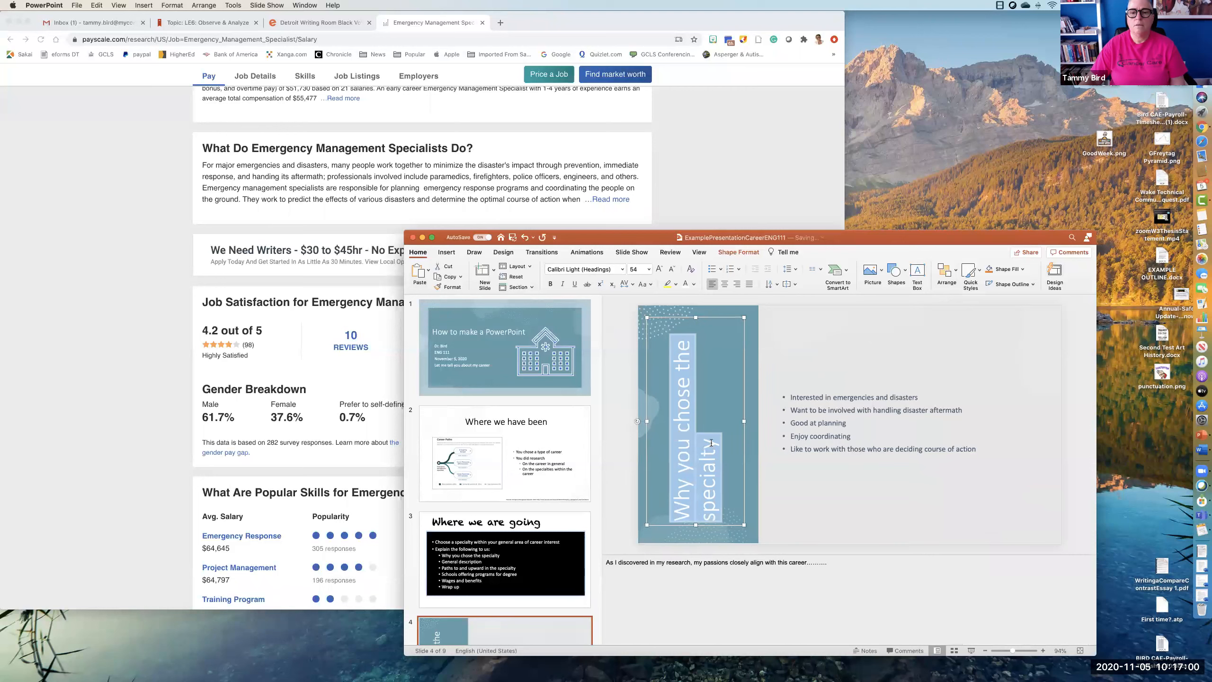
click(649, 269)
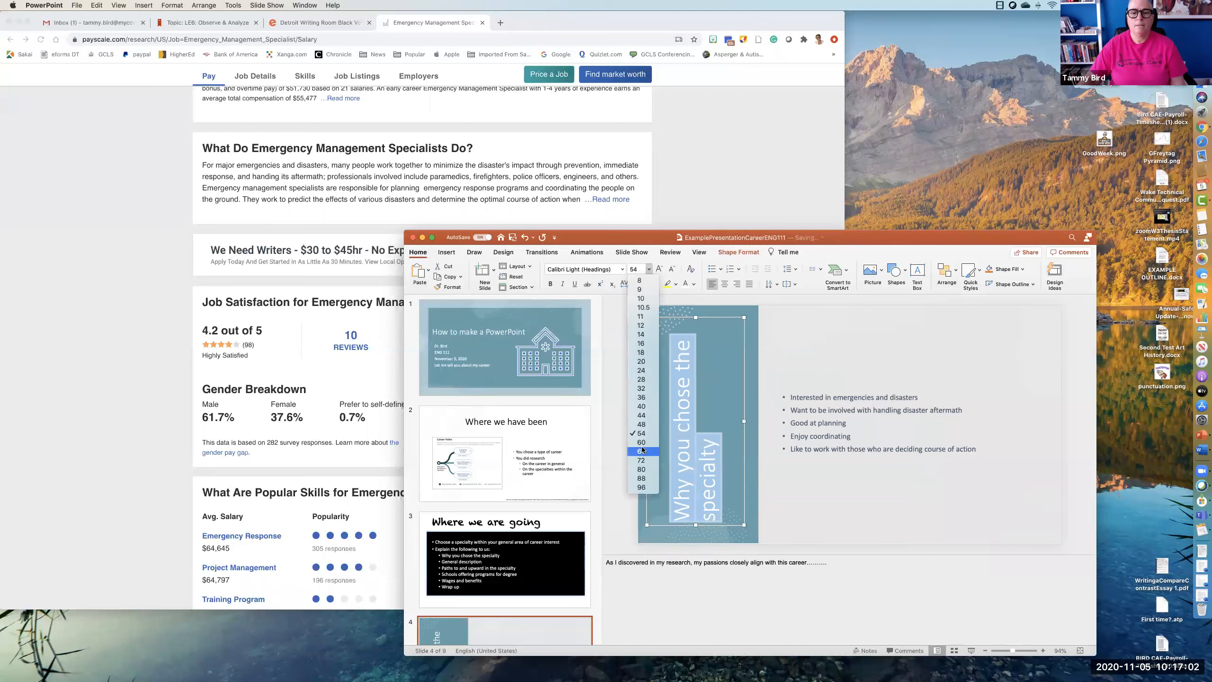
click(642, 444)
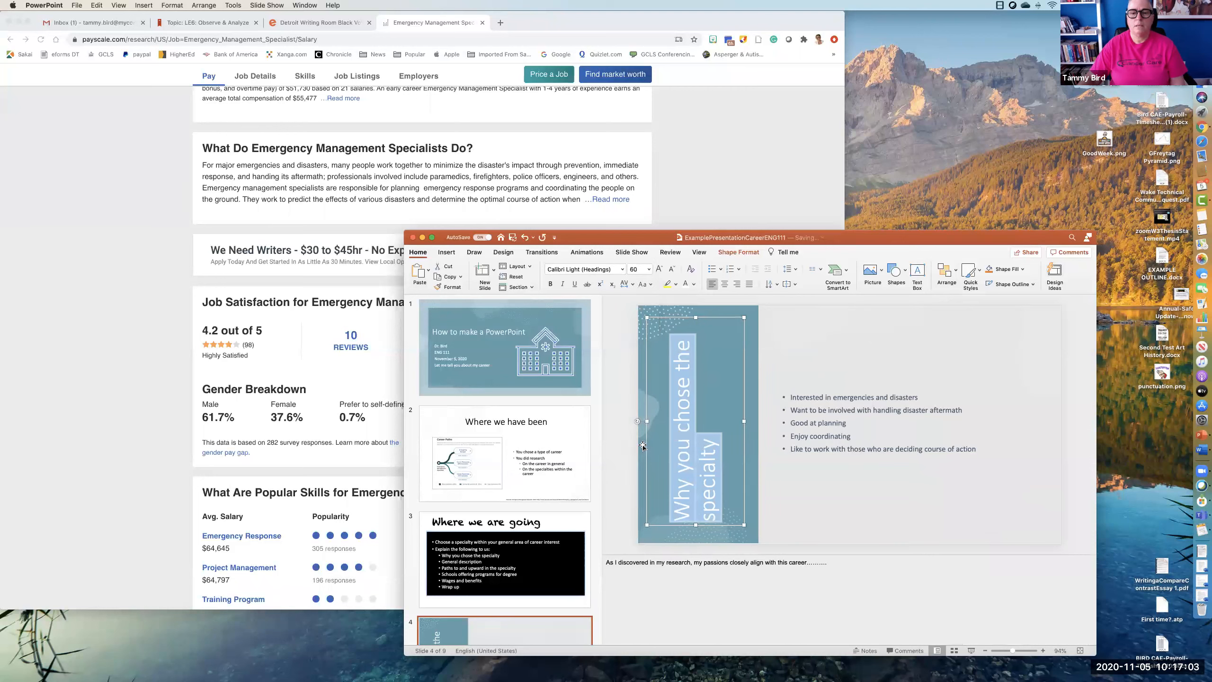
Enlarge all bullet text on the "Why you chose the specialty" slide to font size 32
click(782, 472)
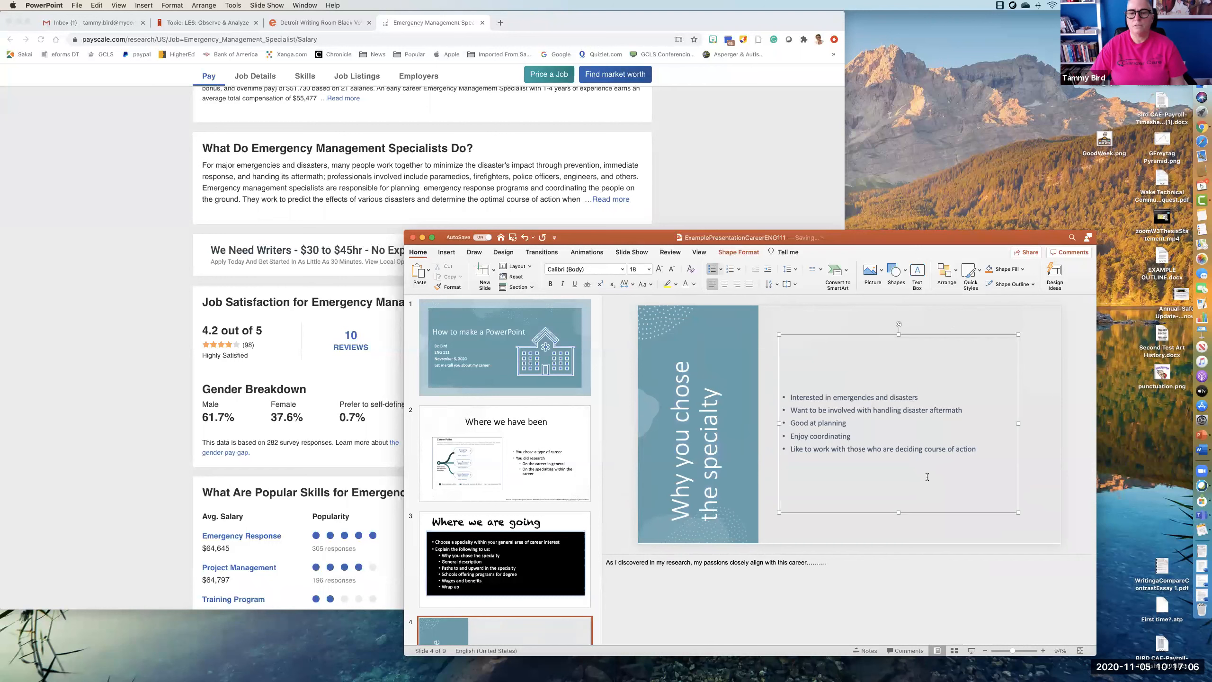
drag(979, 447, 781, 329)
click(648, 269)
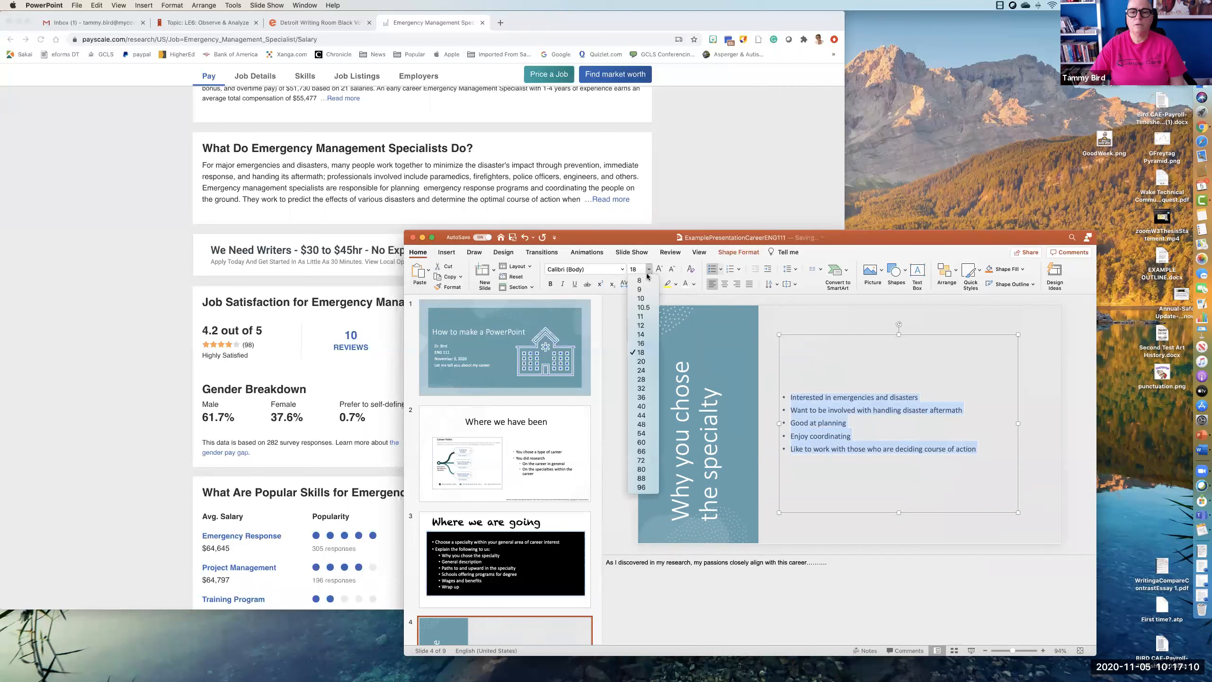
click(643, 370)
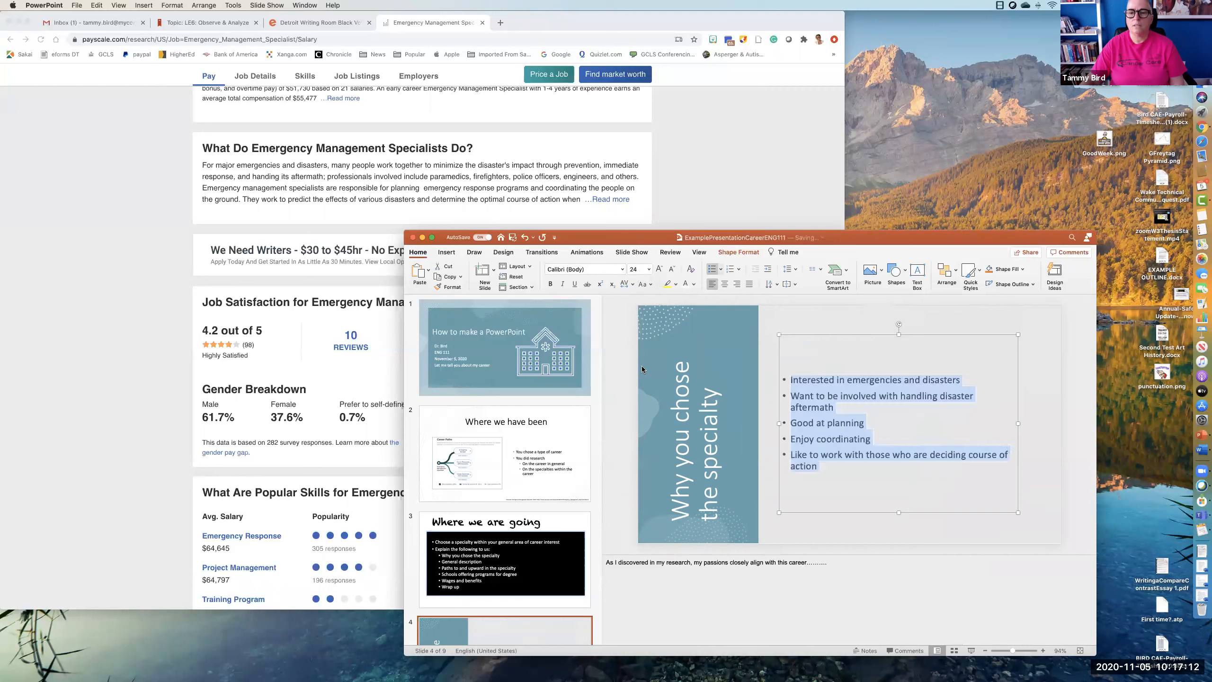
click(649, 269)
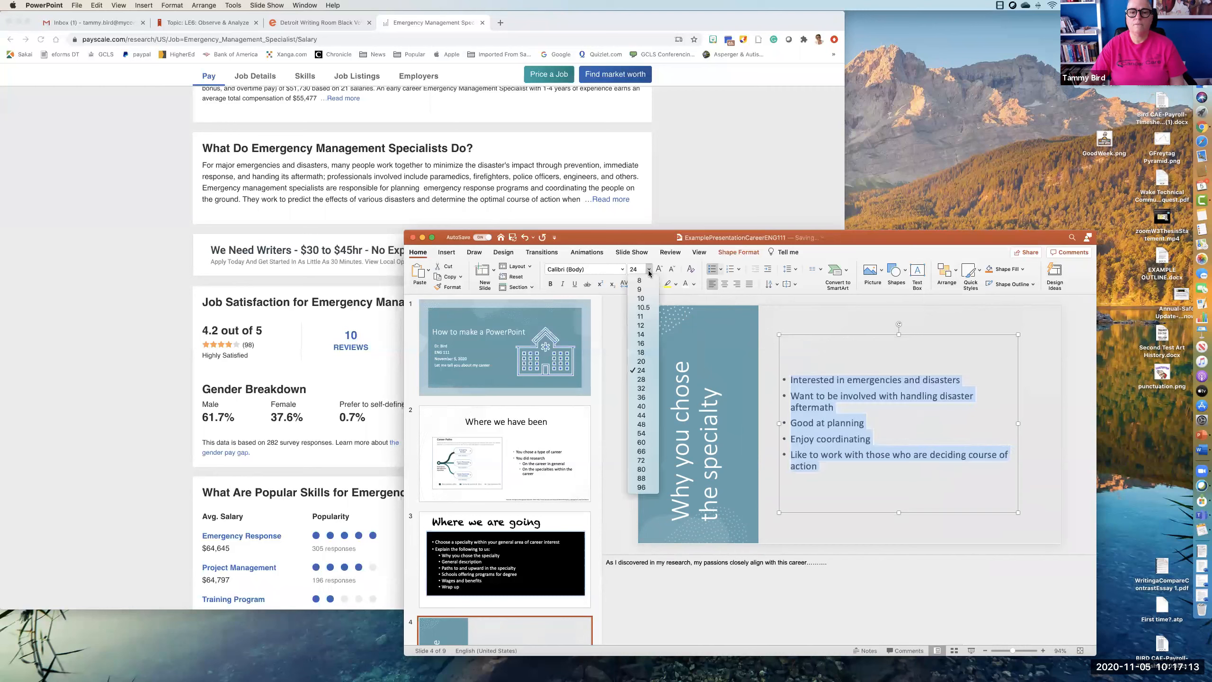
click(642, 388)
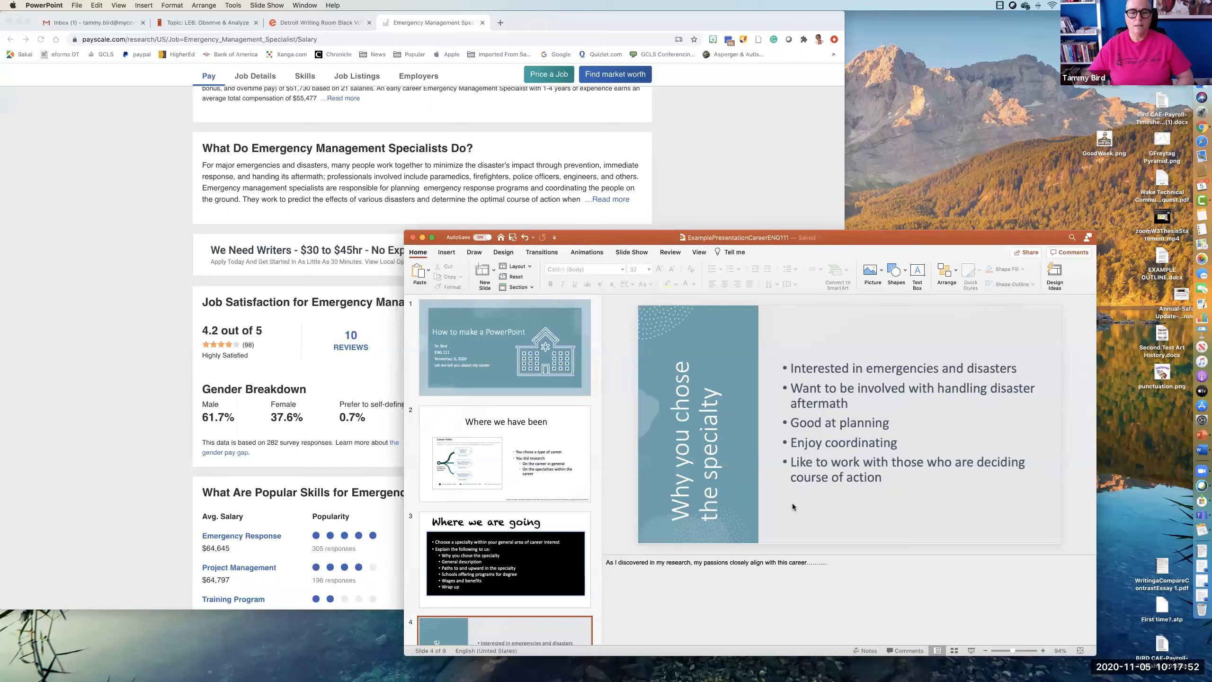
Review the topic list on the "Where we are going" slide and look through the matching topic slides up to "Wrap up"
scroll(493, 516, down, 5)
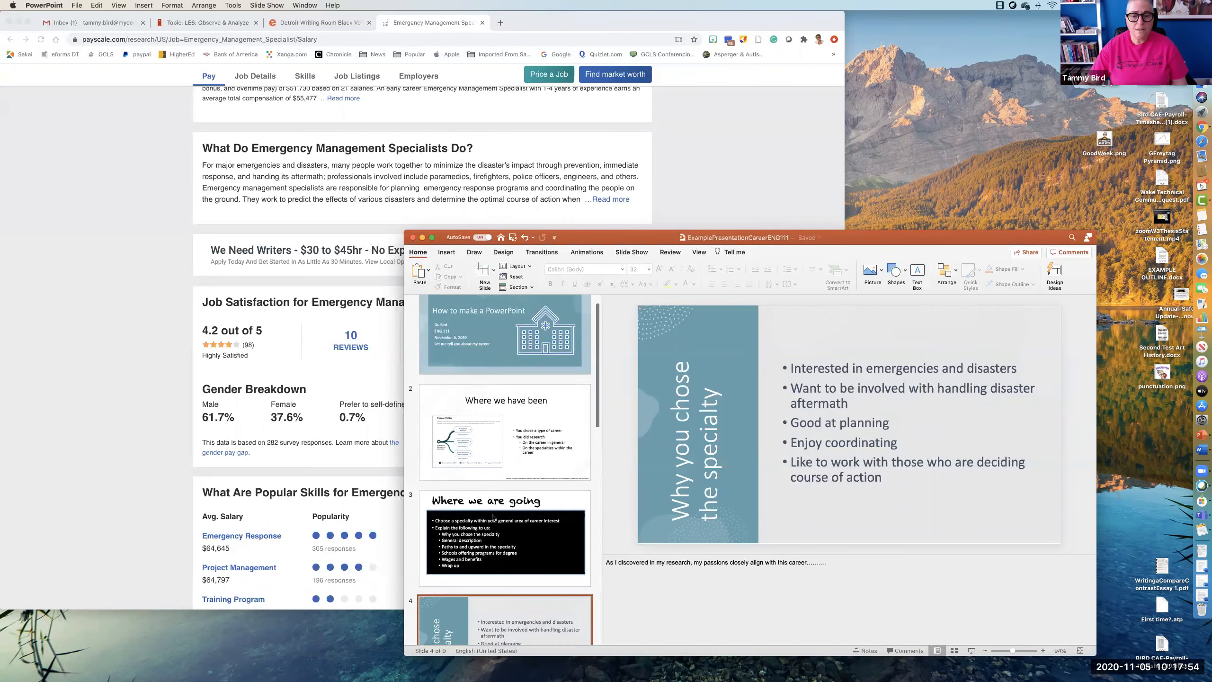
click(511, 348)
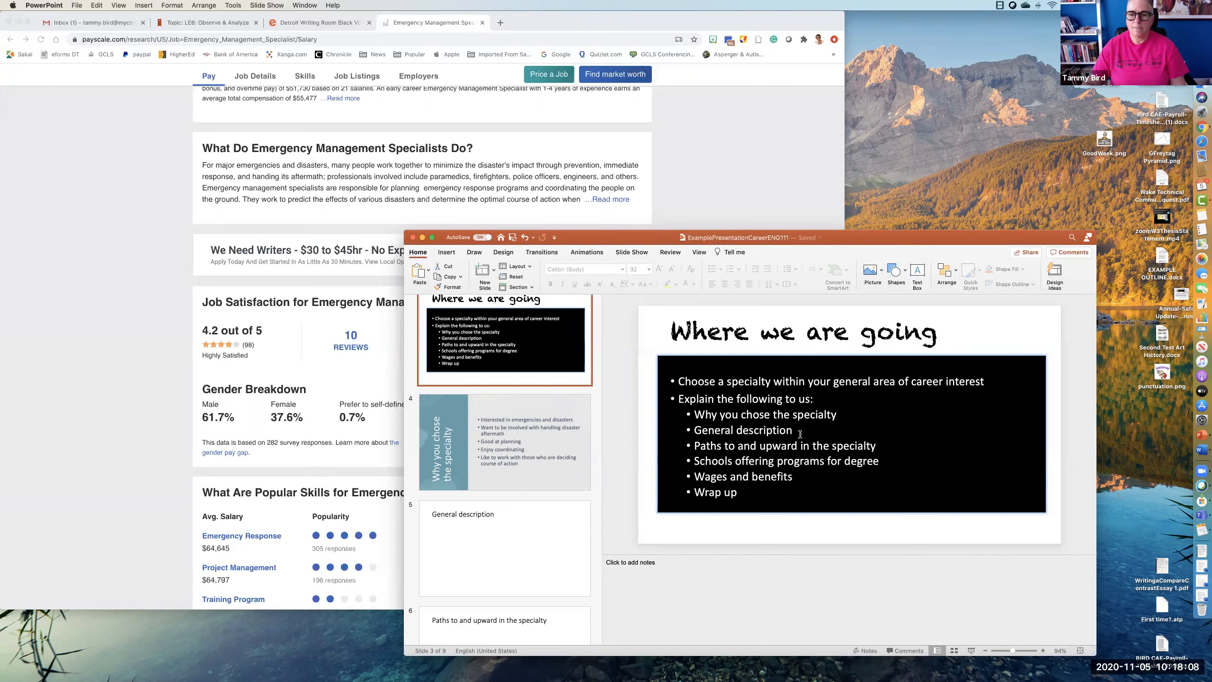
scroll(473, 565, down, 3)
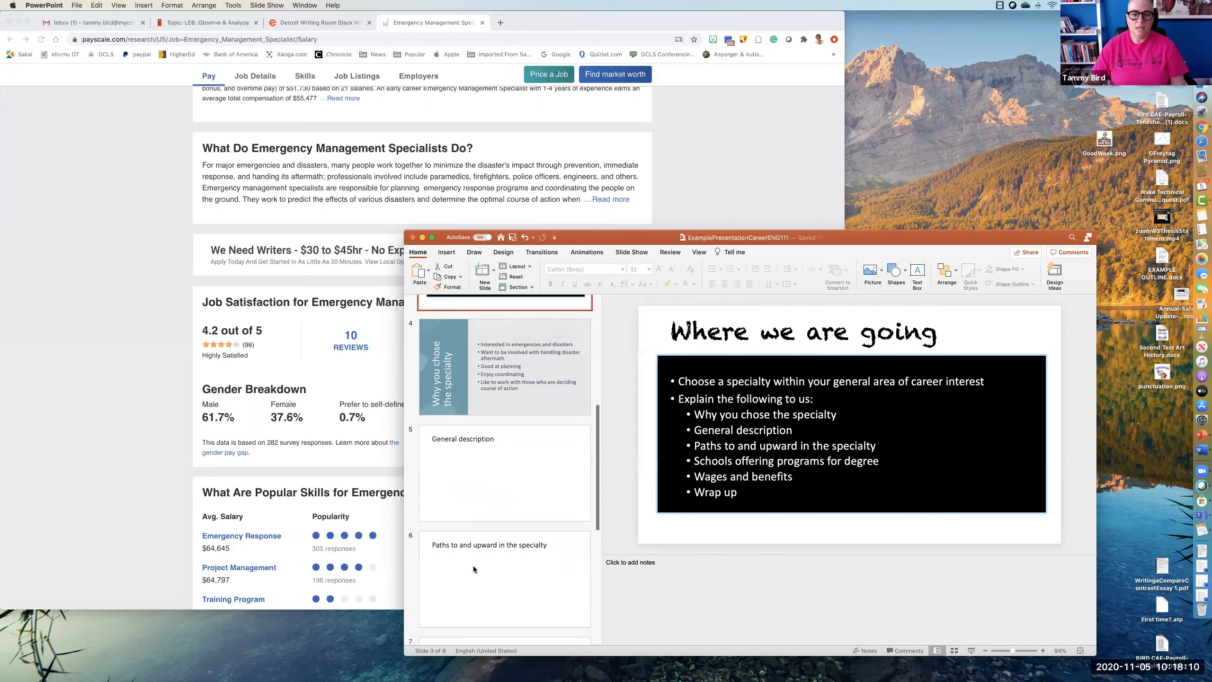
scroll(474, 565, down, 10)
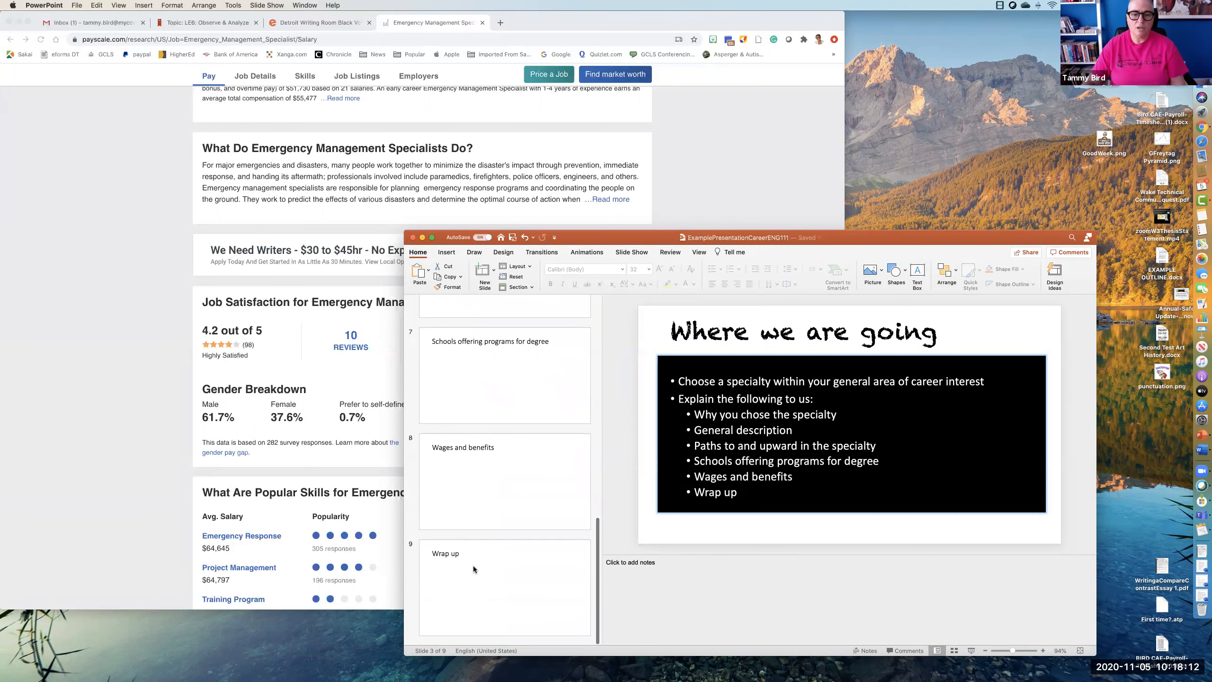
scroll(473, 565, up, 10)
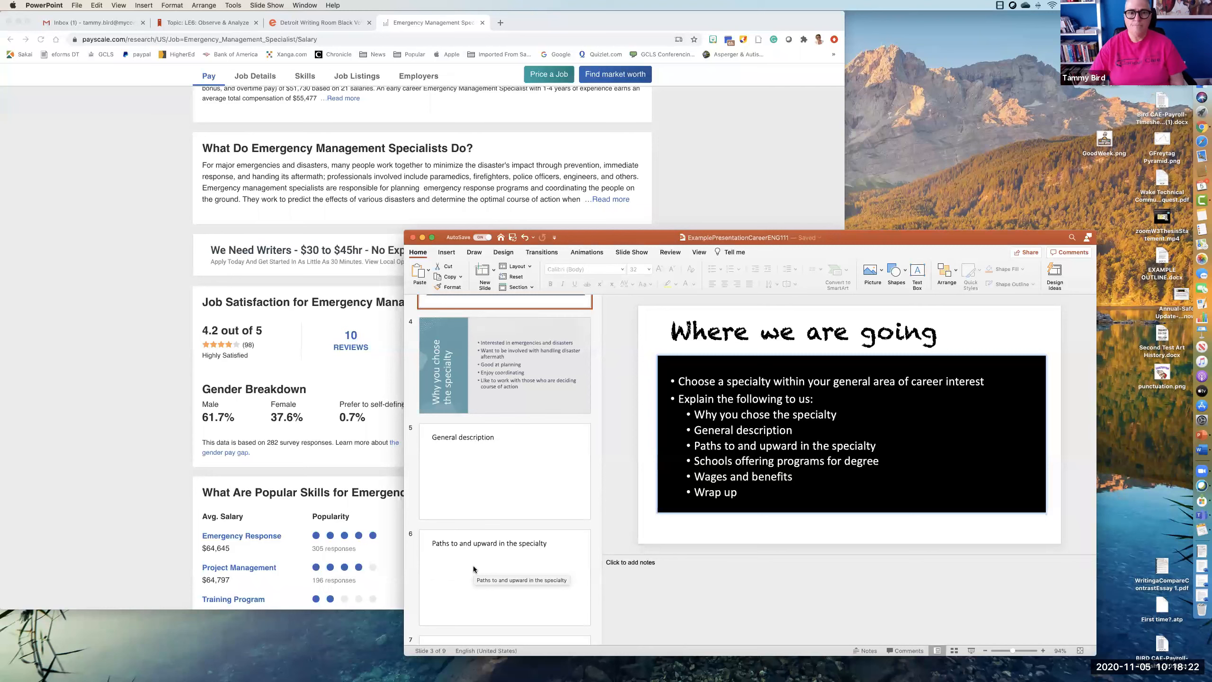
click(749, 442)
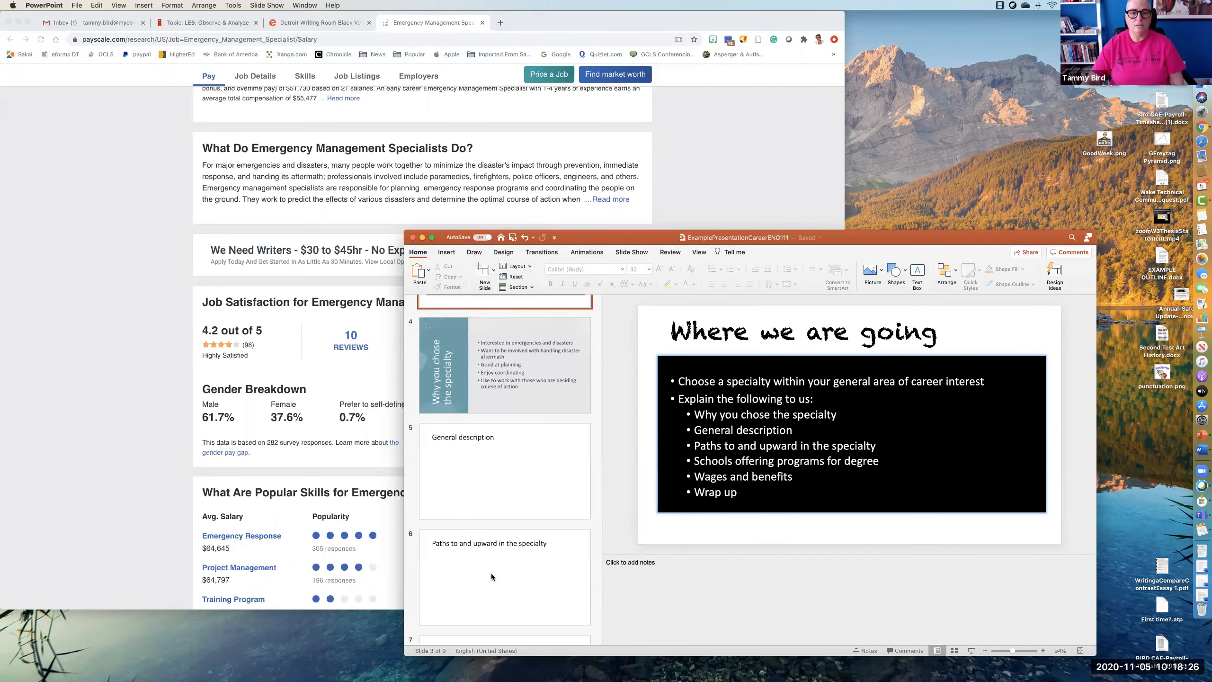
scroll(491, 573, down, 5)
scroll(490, 573, up, 3)
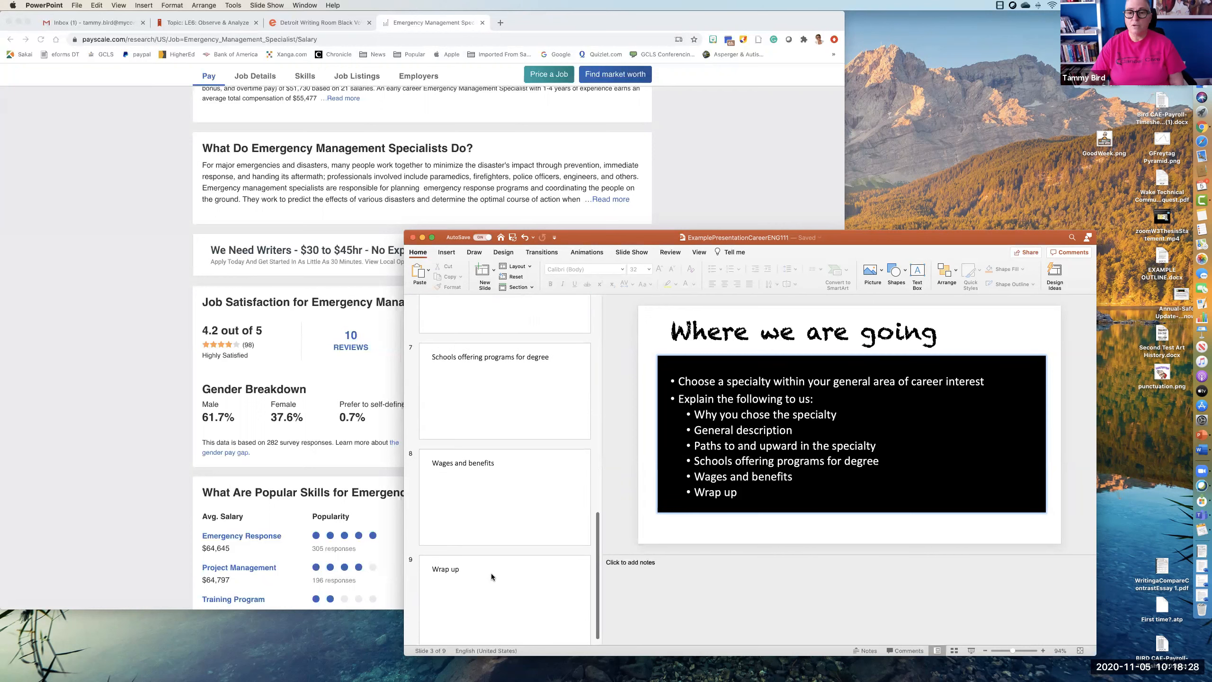
scroll(491, 576, up, 6)
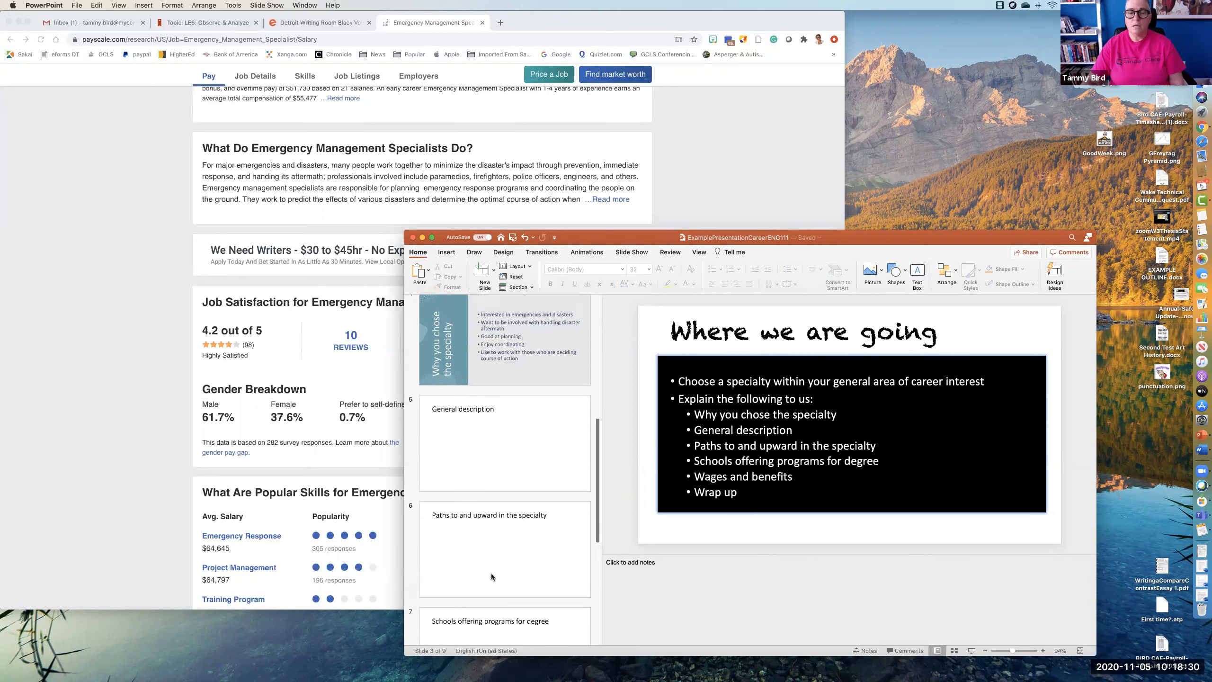
Insert a new empty slide after the "Why you chose the specialty" slide and delete it again
click(504, 419)
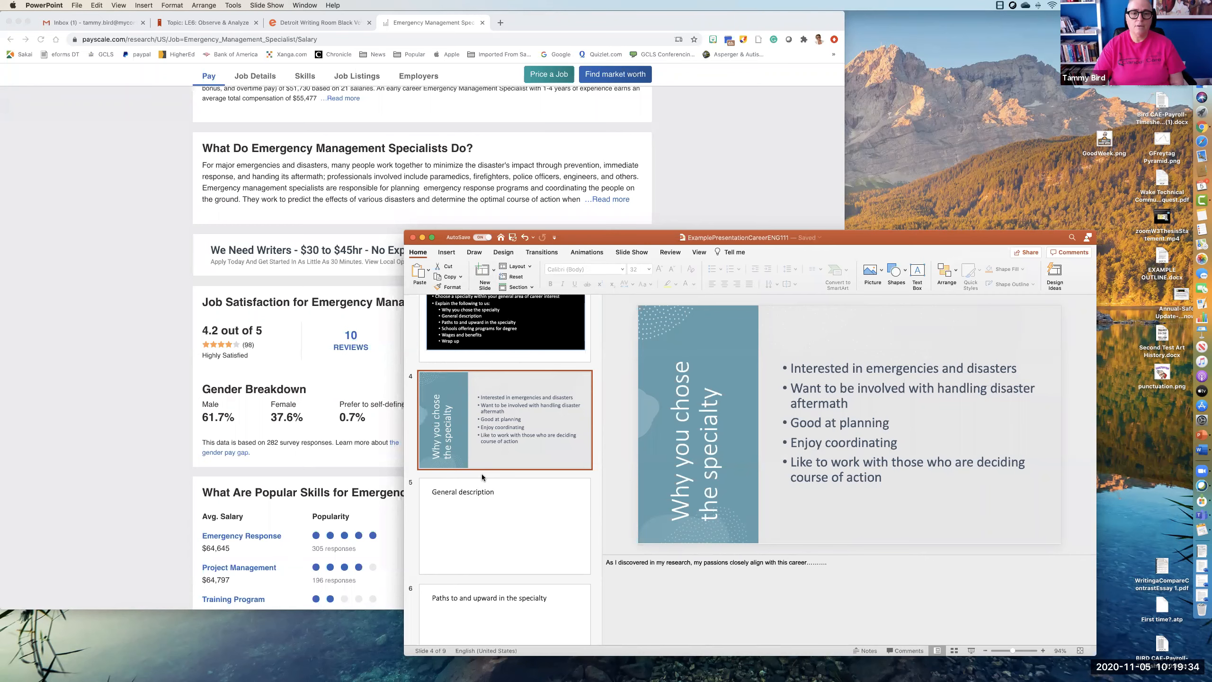
click(482, 271)
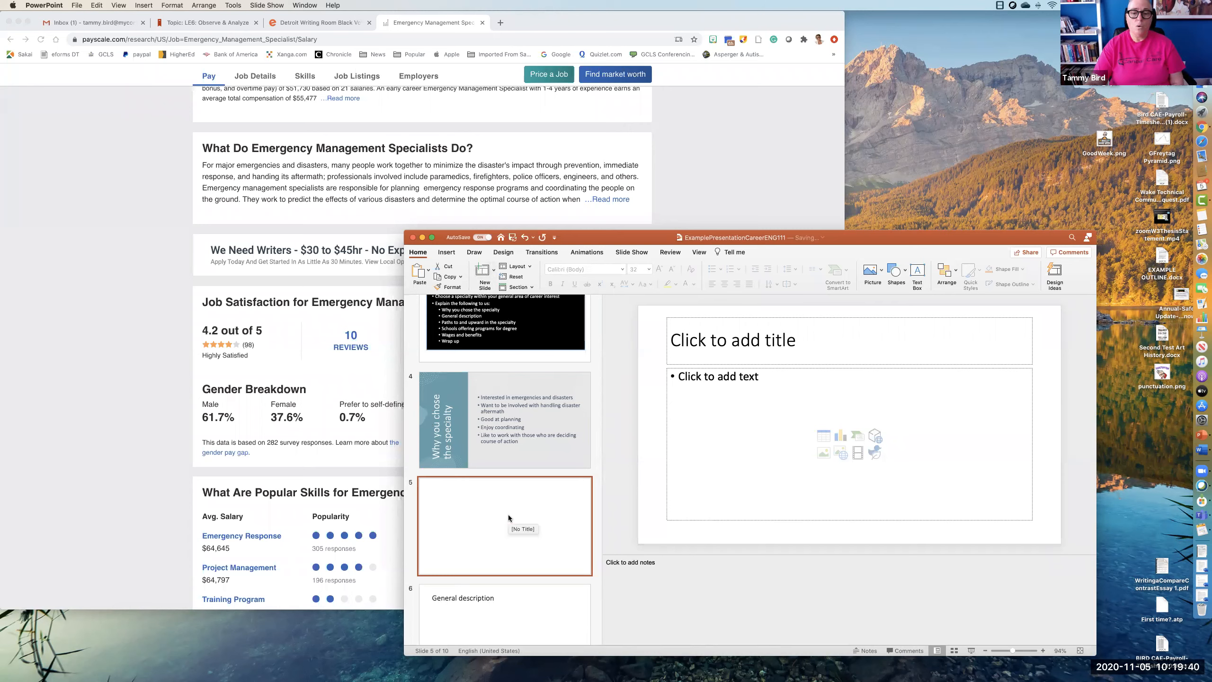
key(BackSpace)
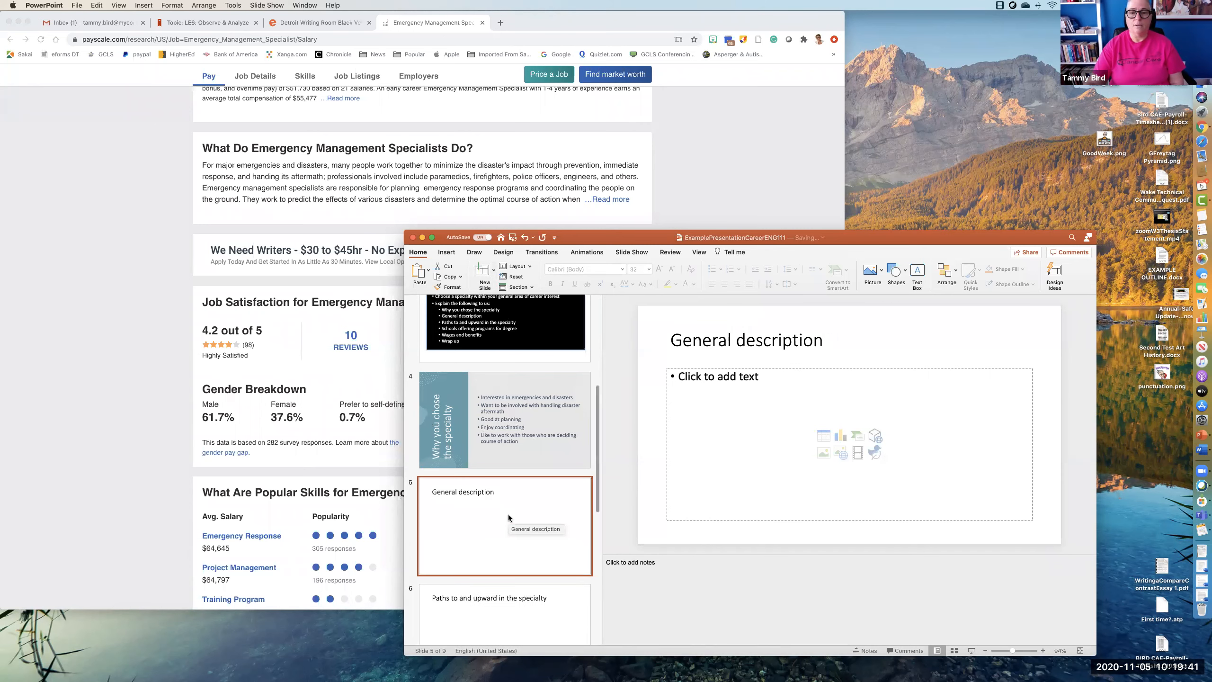
Duplicate the "Why you chose the specialty" slide to reuse its teal layout
click(489, 444)
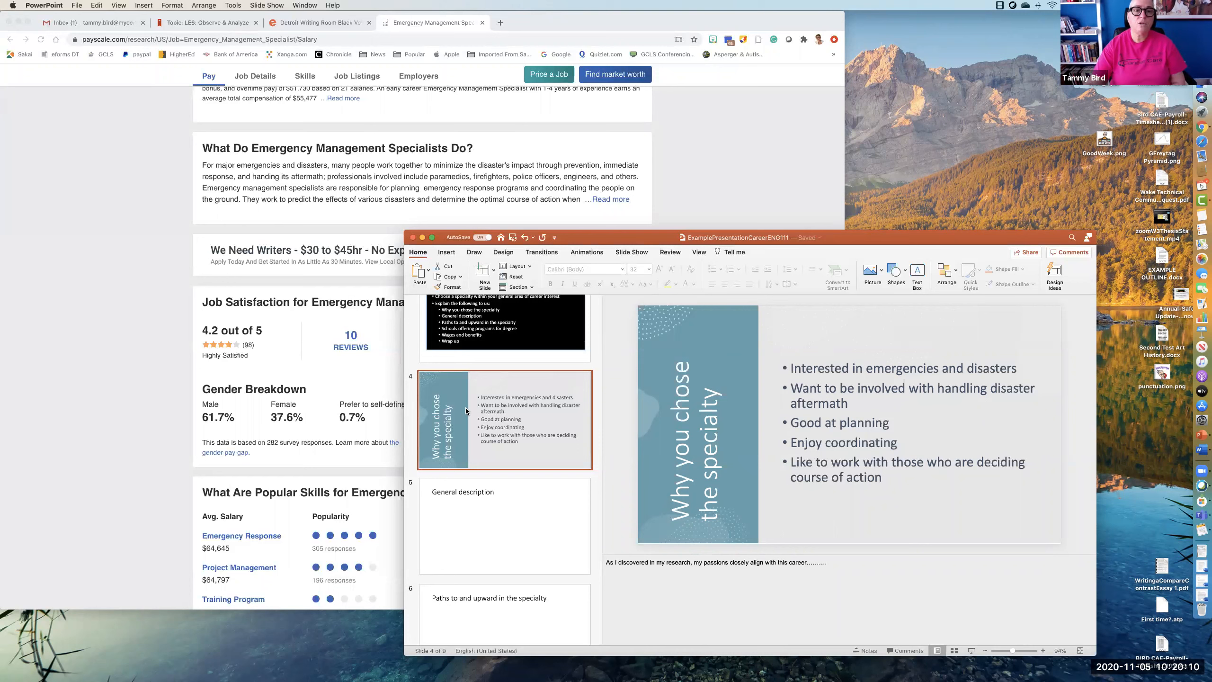
click(493, 274)
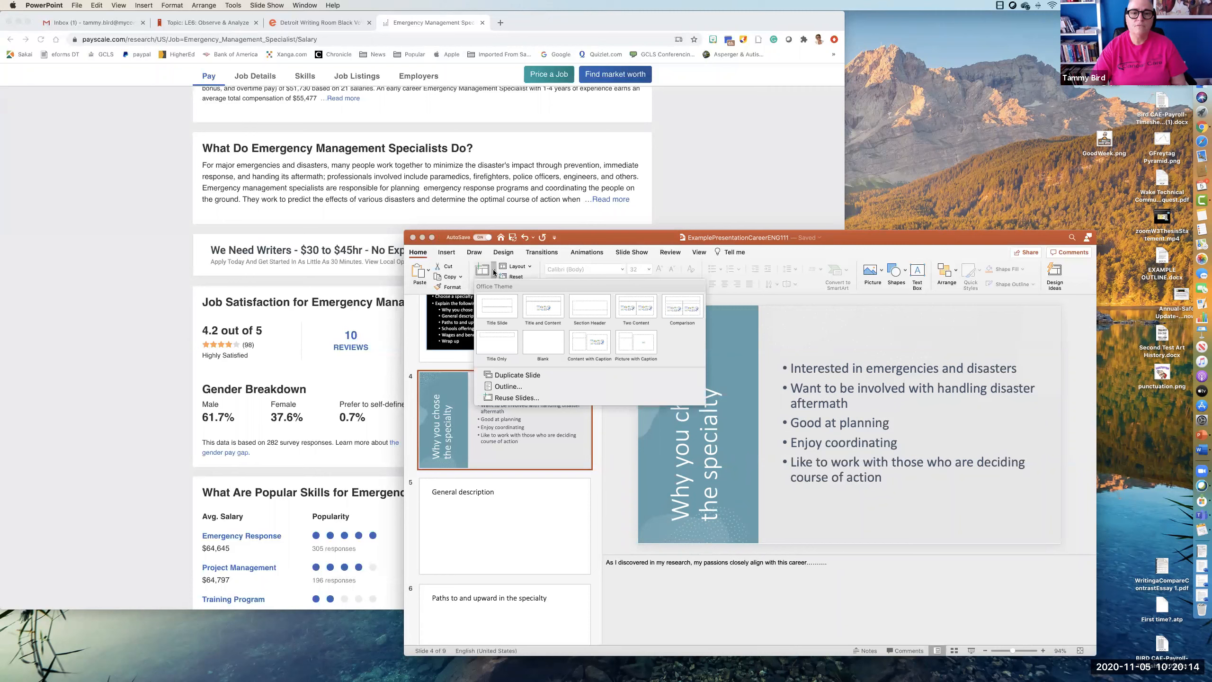
click(513, 377)
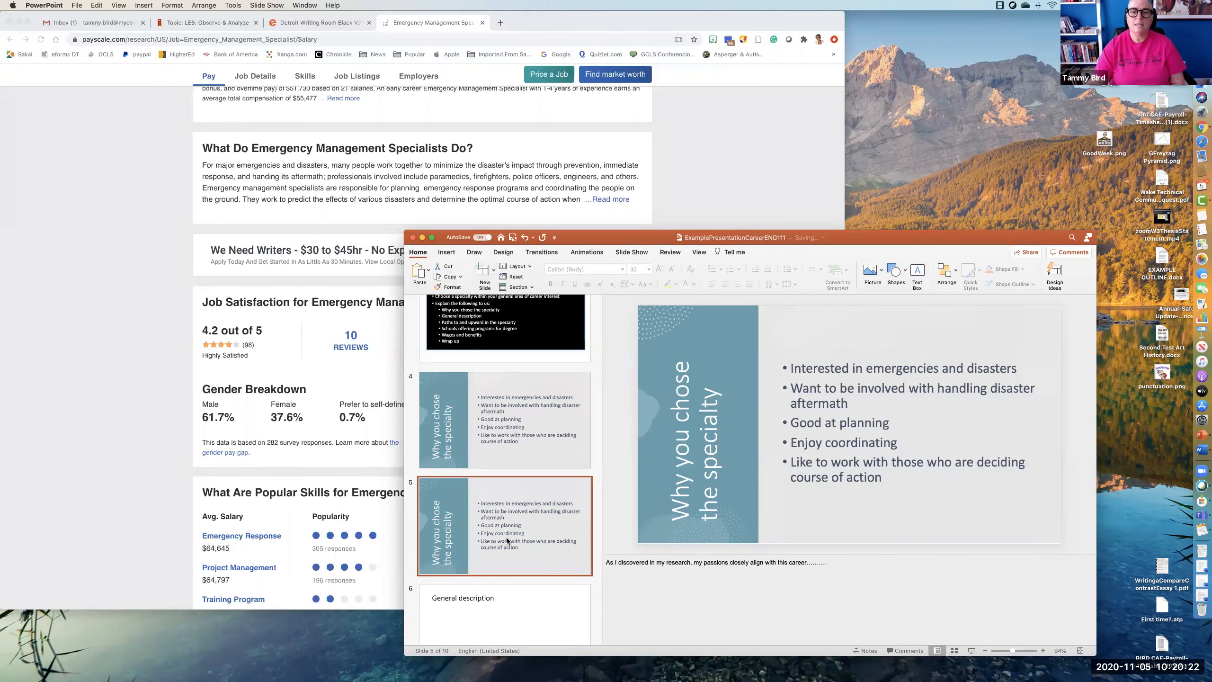
Replace the bullets on the duplicated "Why you chose the specialty" slide with "Parents involvement with emergency management"
drag(857, 502, 806, 368)
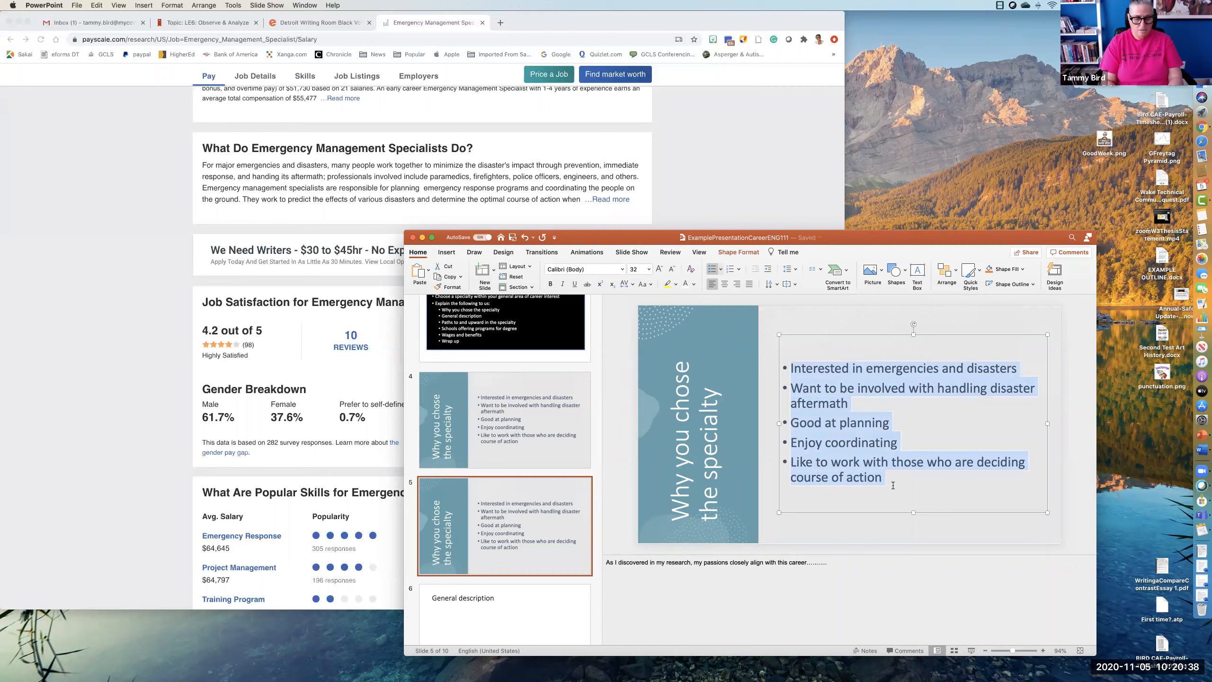
text(Par)
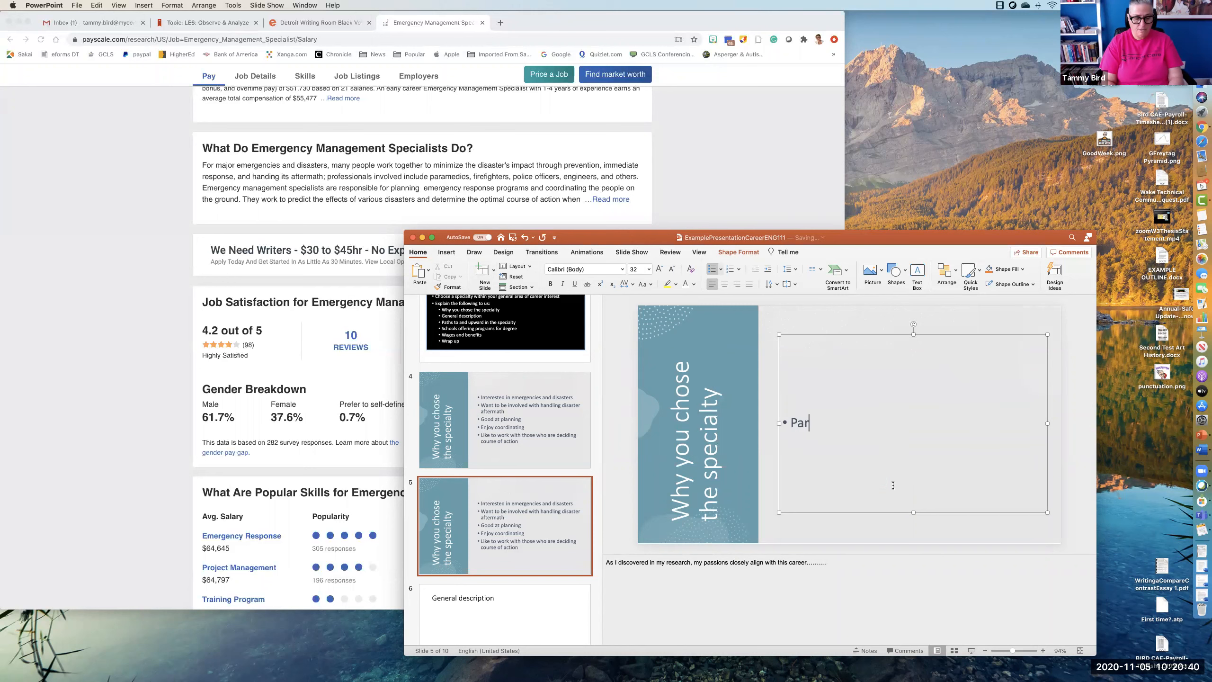
text(ents invol)
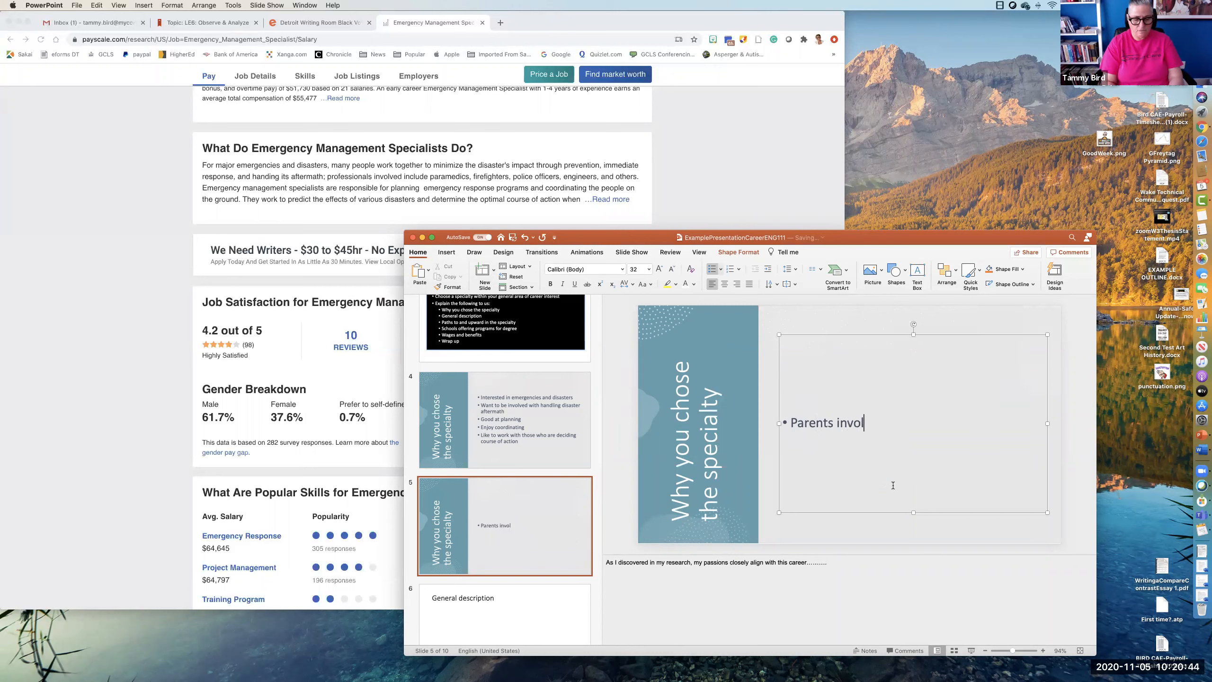
text(vement with)
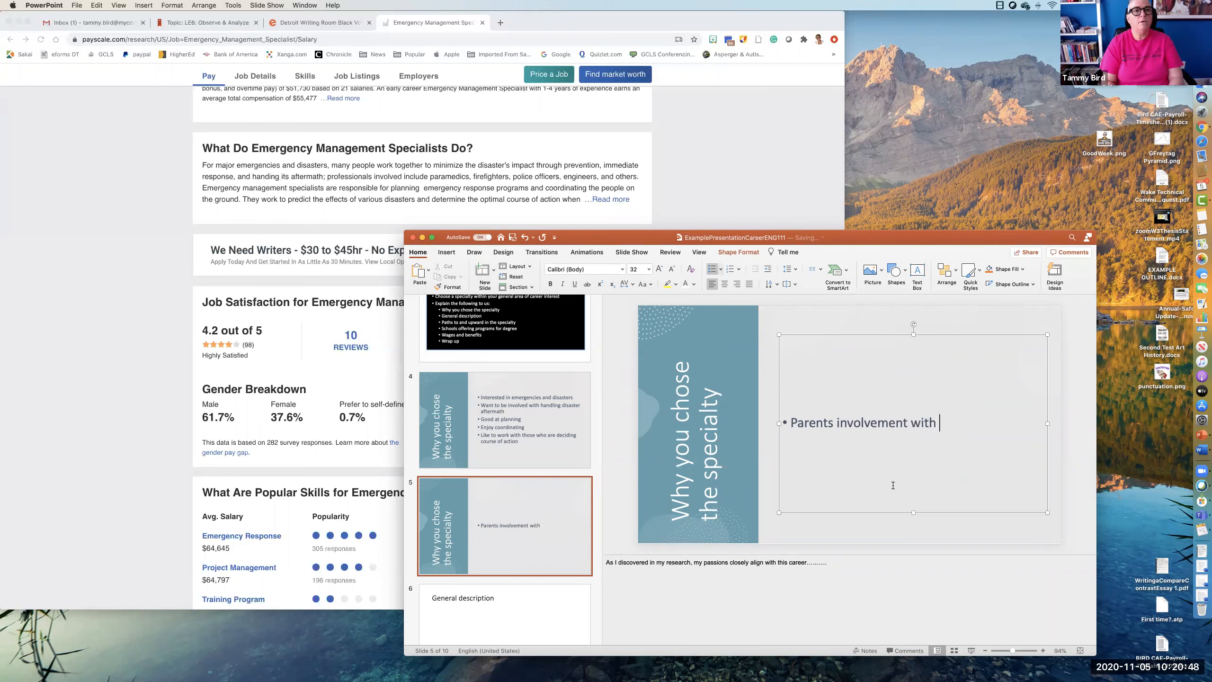
text( emergen)
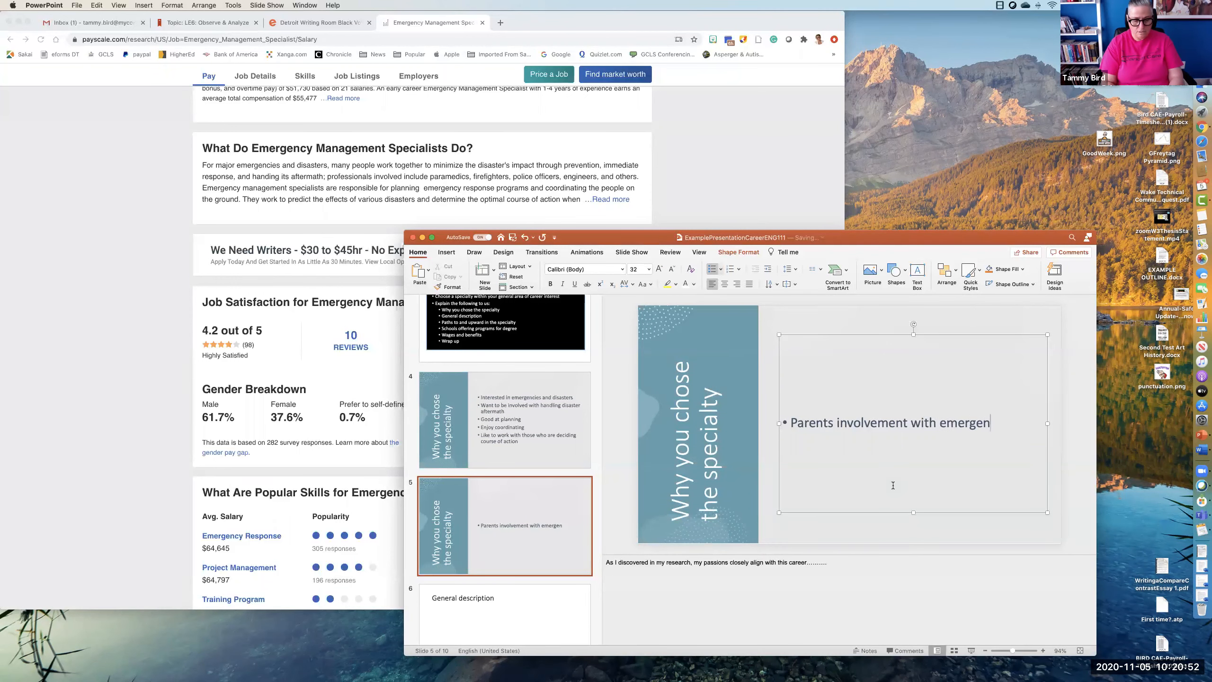
text(cy management)
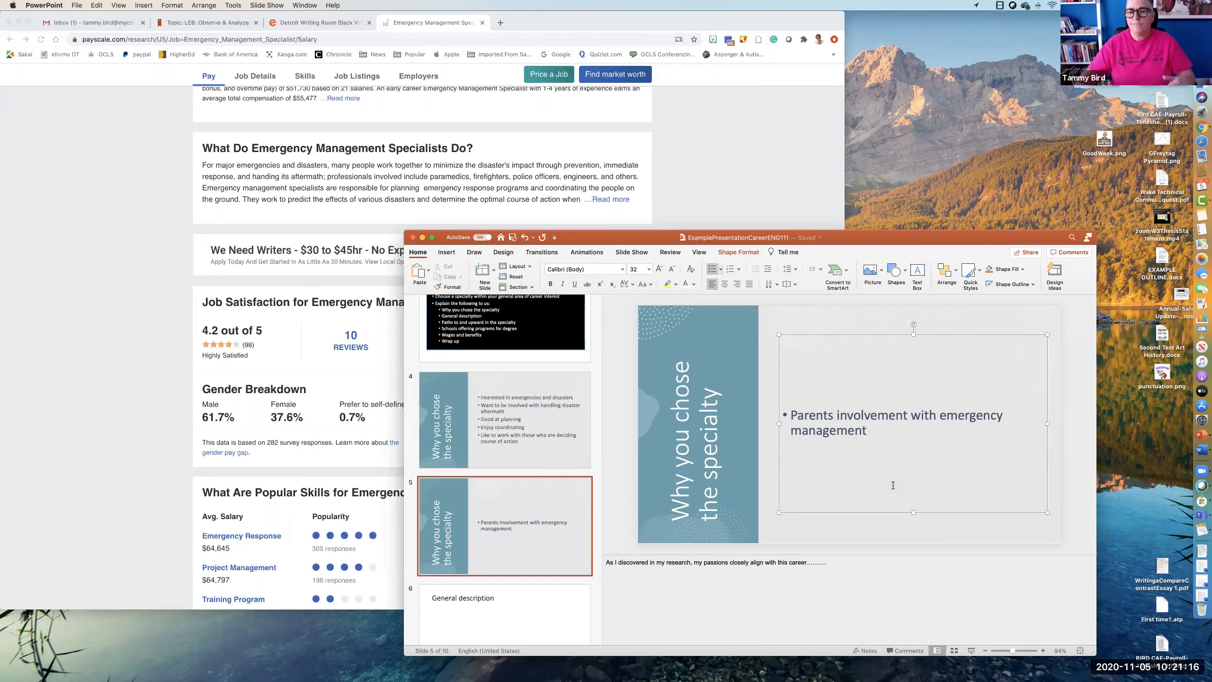
click(869, 521)
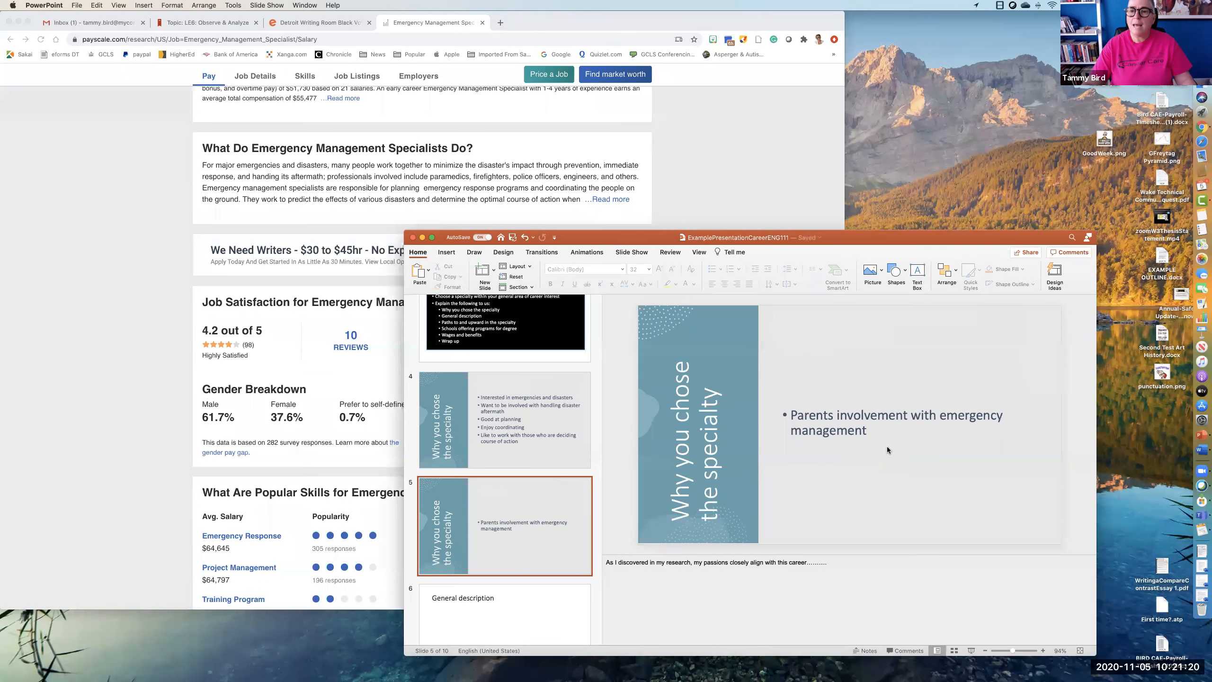
Insert the picture zoom.png from the Photos library onto the duplicated slide
click(880, 273)
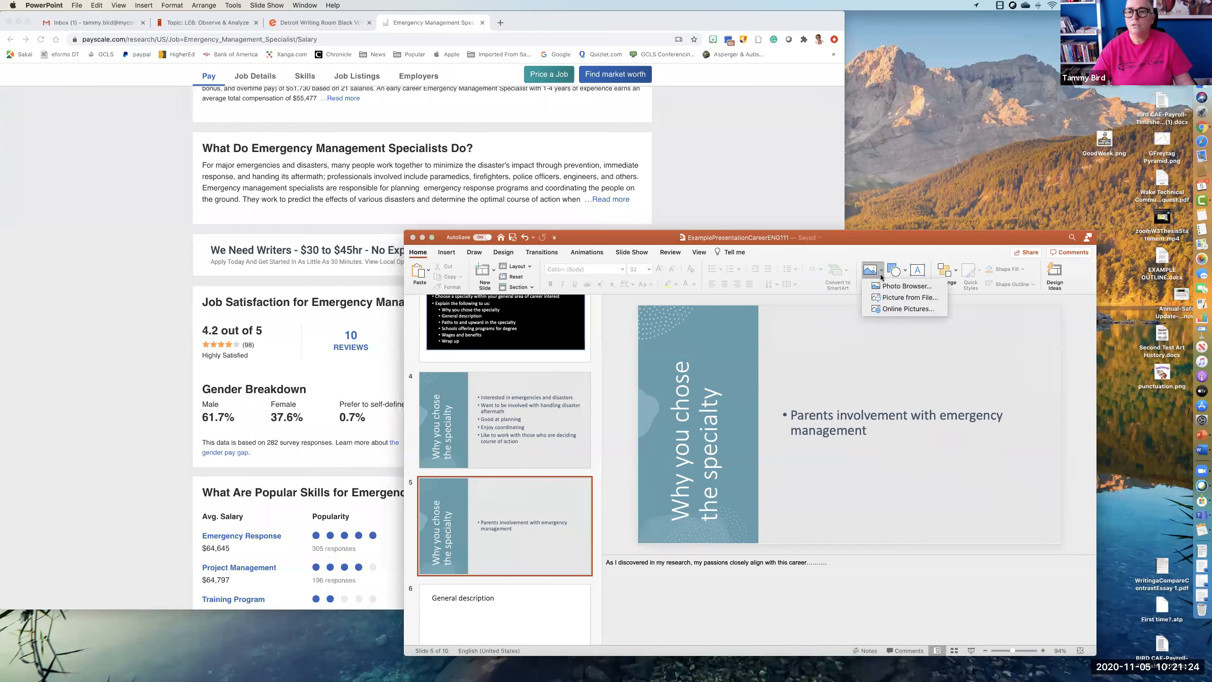
click(900, 297)
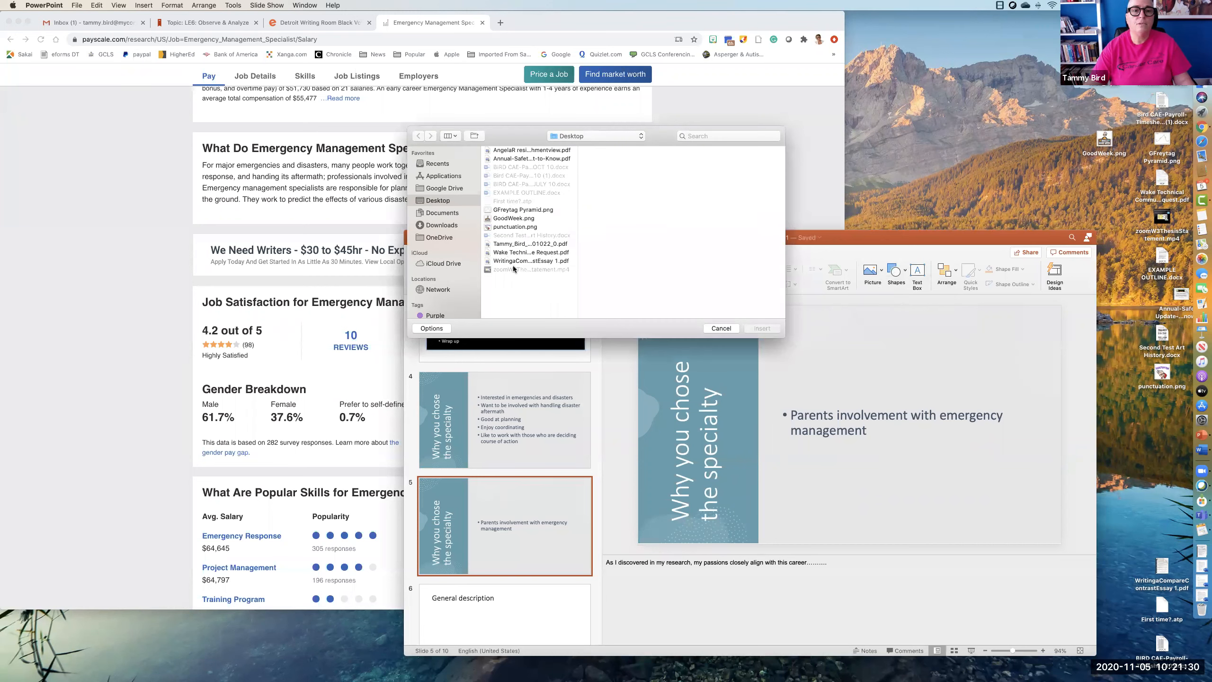
scroll(452, 254, down, 3)
click(436, 311)
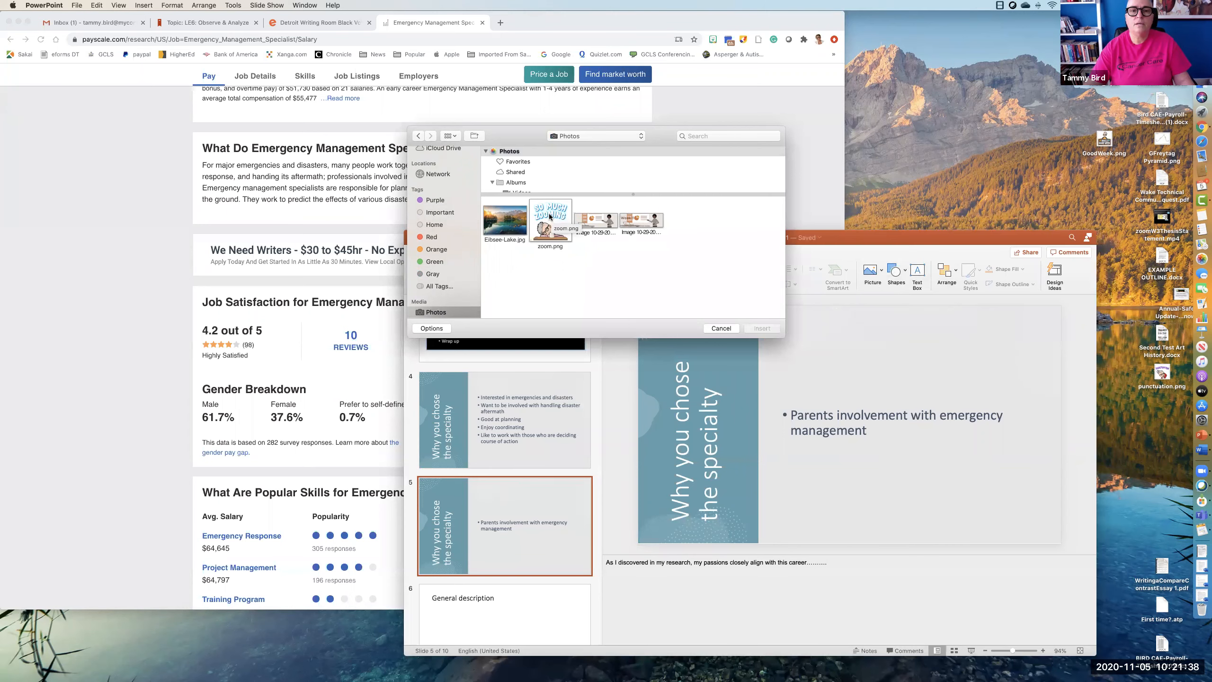
double_click(550, 214)
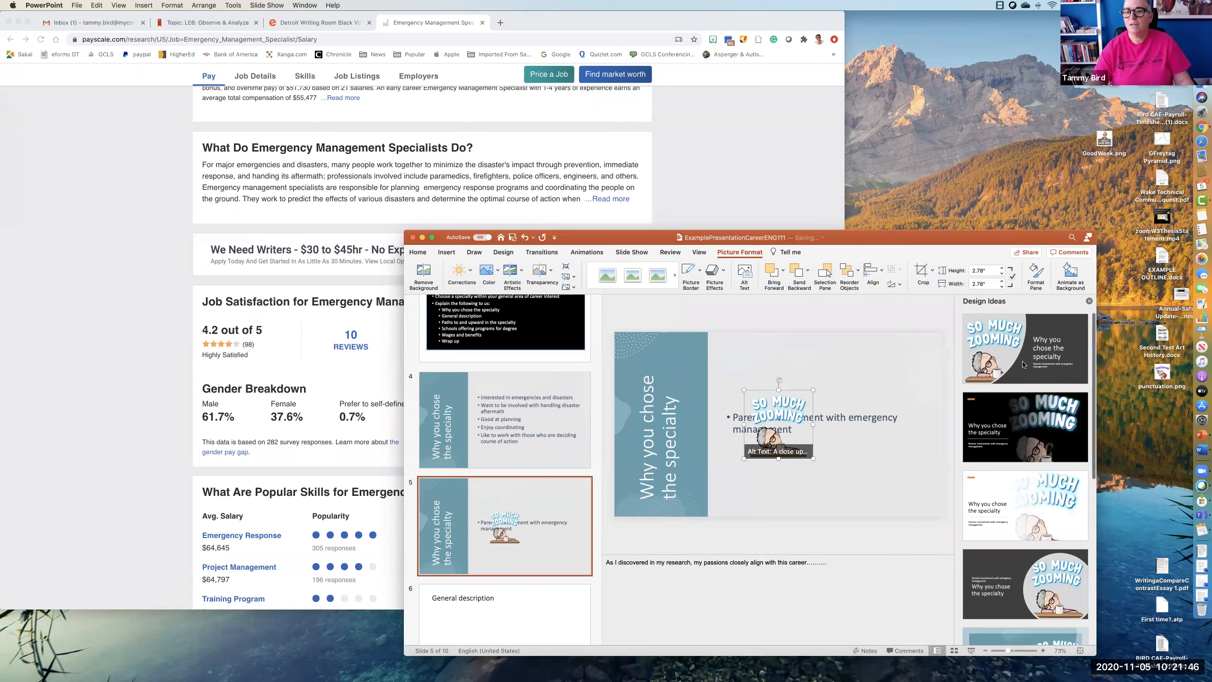
Apply the framed teal Design Ideas layout with the picture beside the text, and compare the slide with the original "Why you chose the specialty" slide
scroll(1028, 432, down, 3)
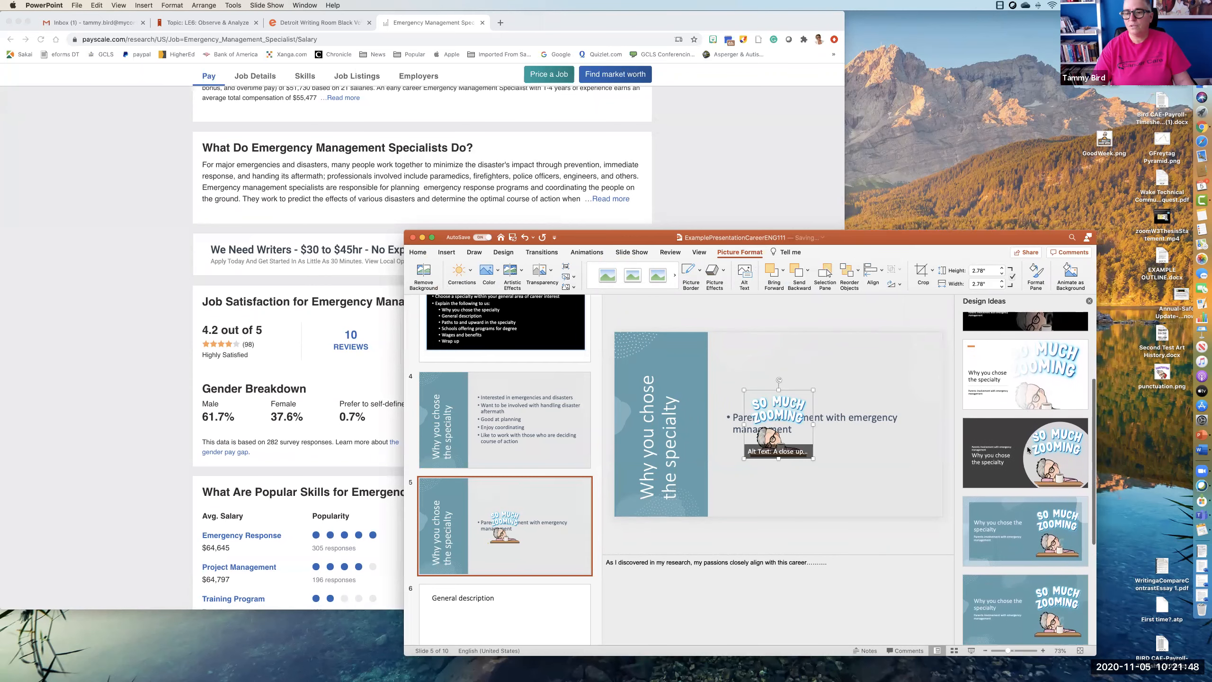
scroll(1028, 450, down, 2)
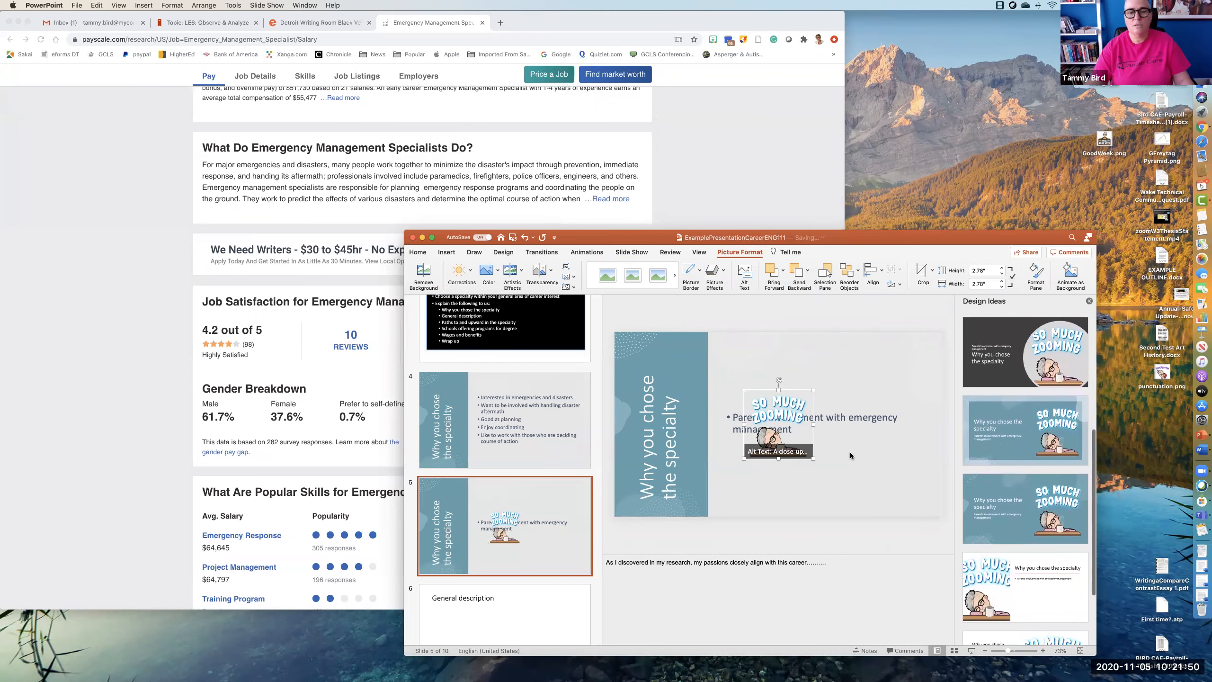
click(1025, 430)
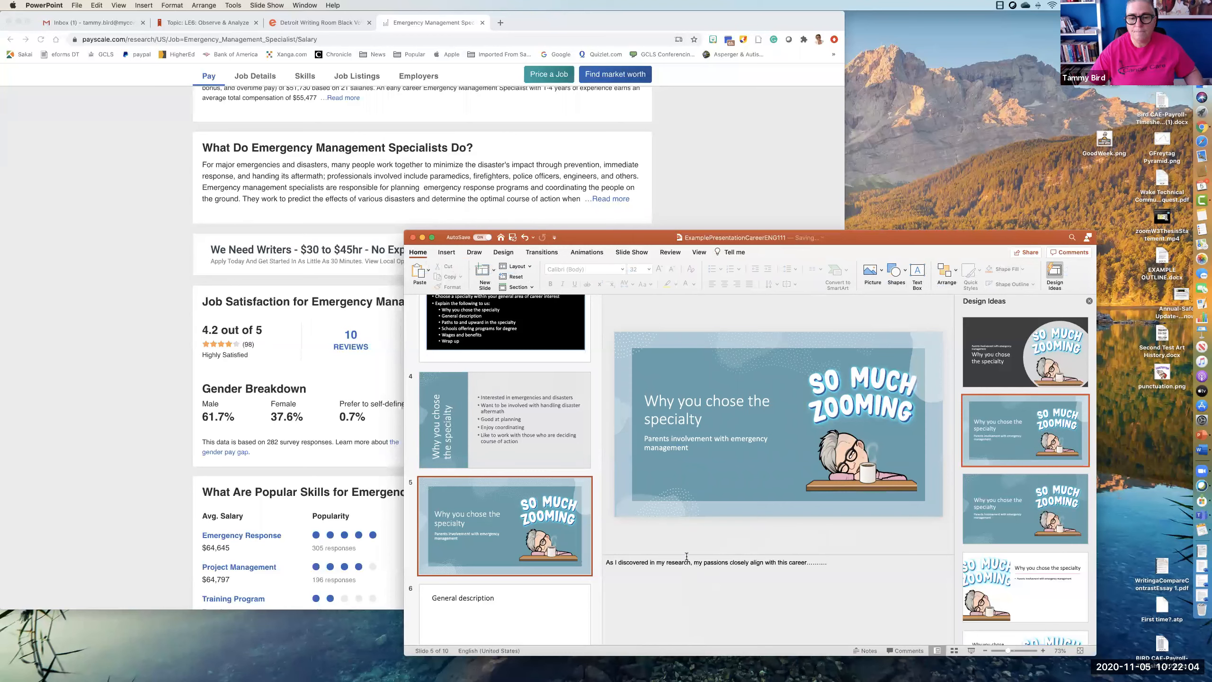
click(487, 421)
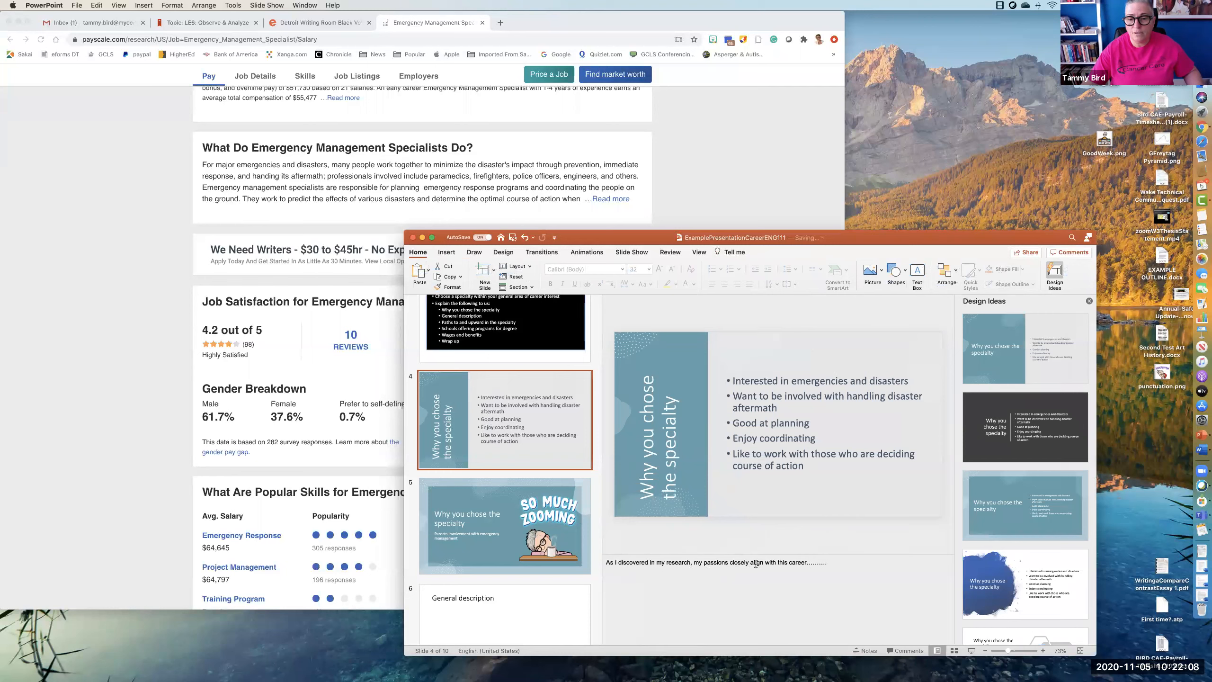
click(525, 517)
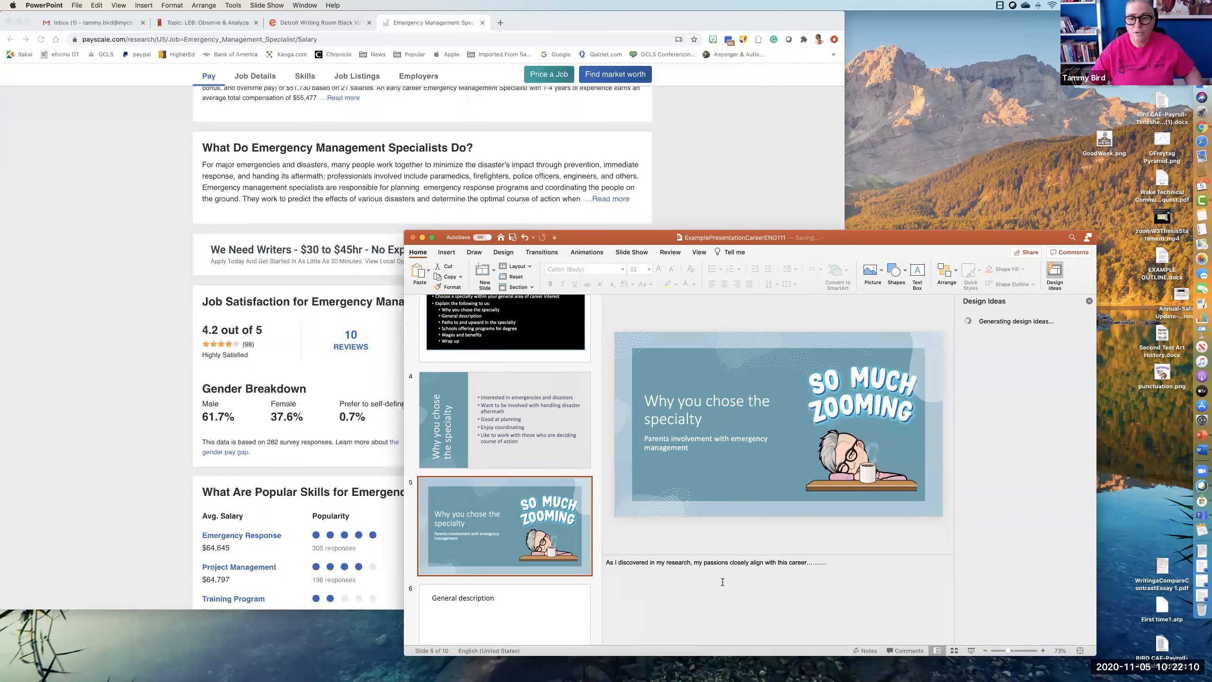
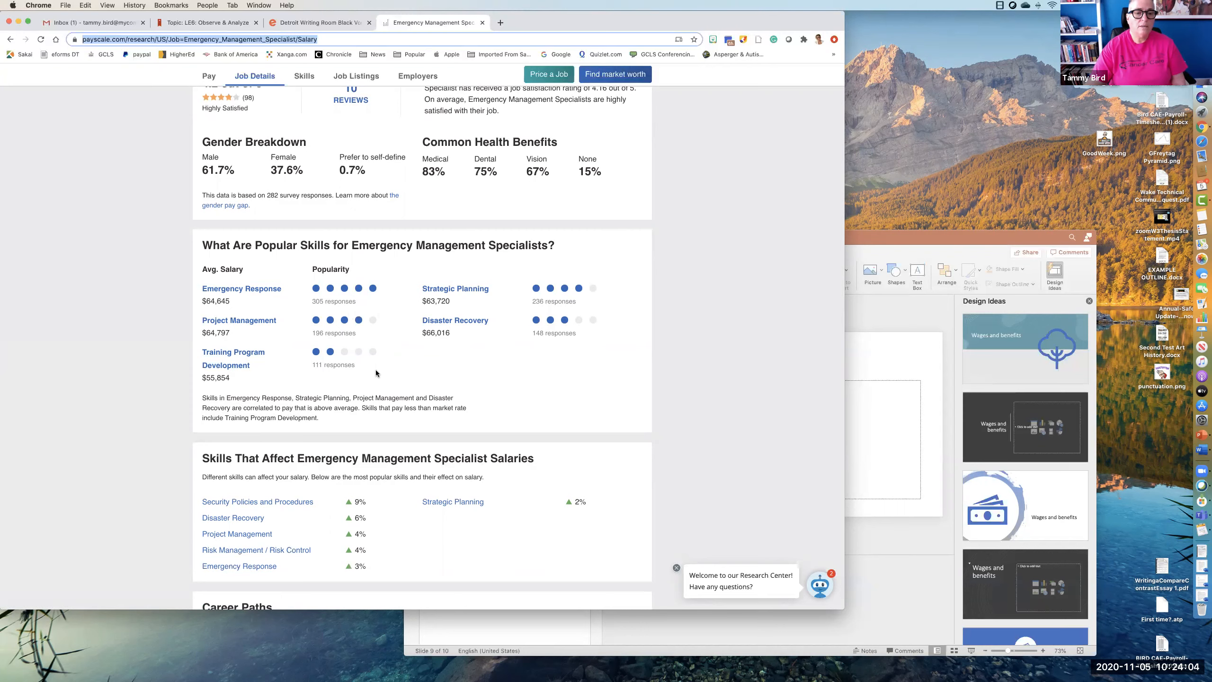
Switch to Chrome and review the PayScale page's skills, career paths, job listings, pay differences by location, popular employers and related job salaries
scroll(376, 373, down, 5)
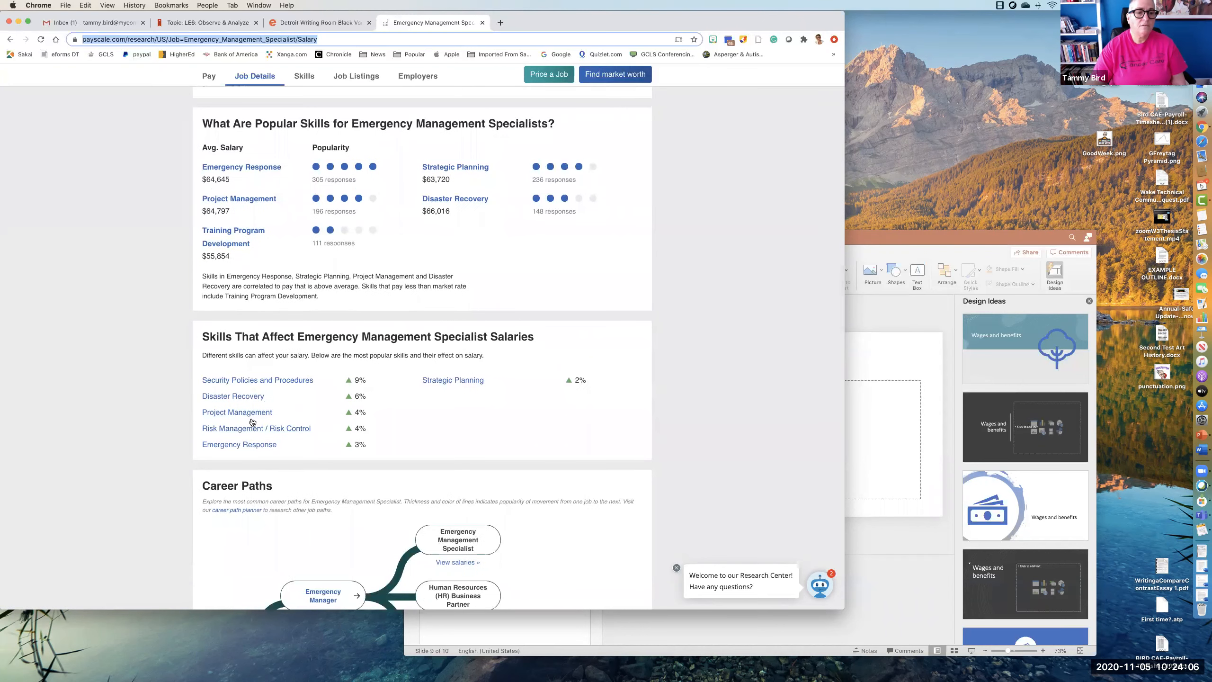
scroll(418, 421, down, 3)
scroll(418, 420, down, 7)
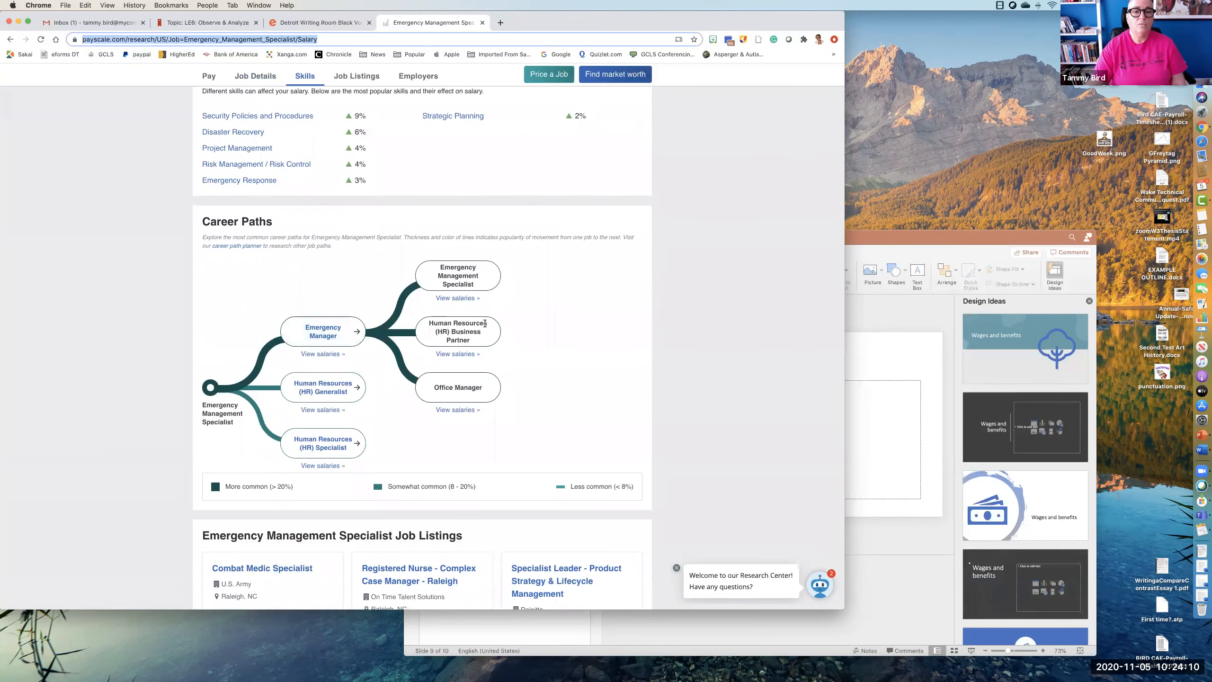
scroll(390, 383, down, 6)
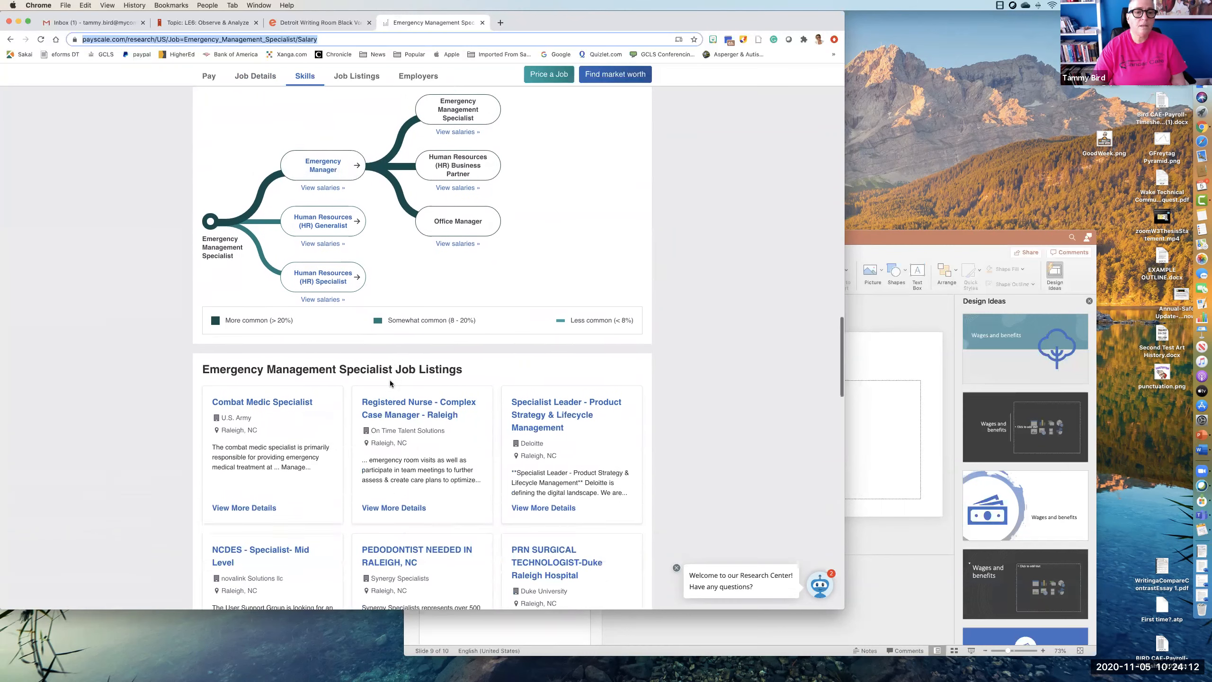
scroll(390, 384, down, 5)
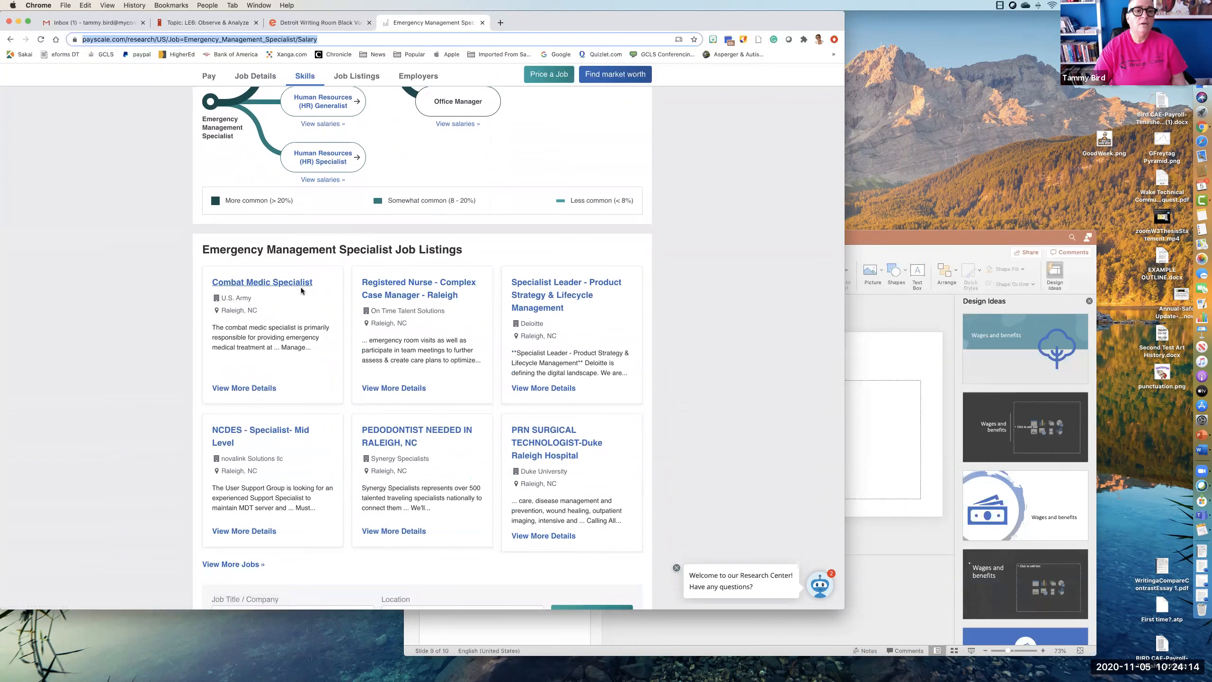
scroll(324, 319, down, 3)
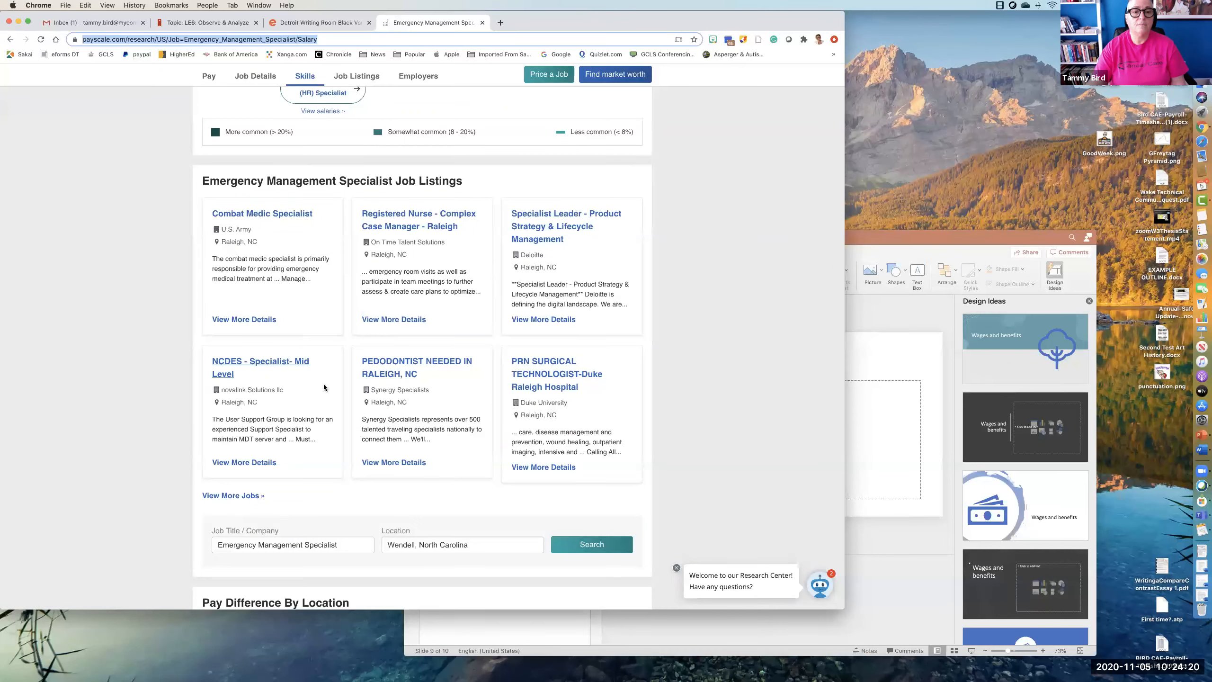
scroll(449, 461, down, 1)
scroll(450, 461, down, 5)
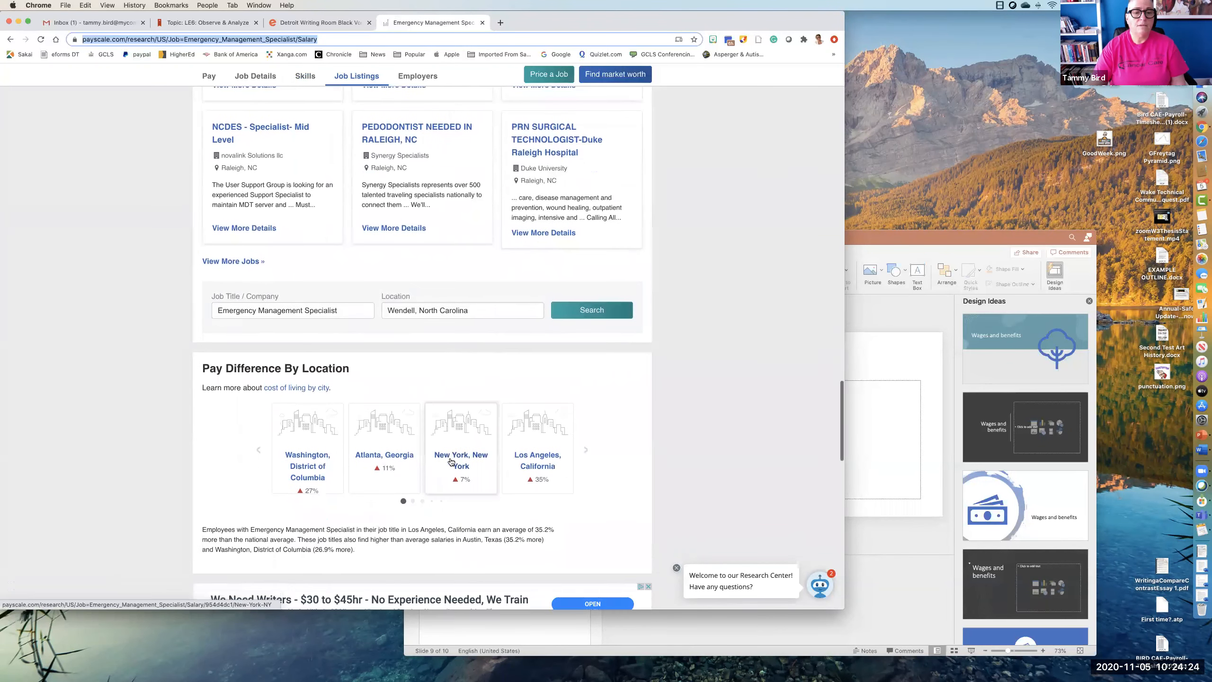
scroll(451, 461, down, 2)
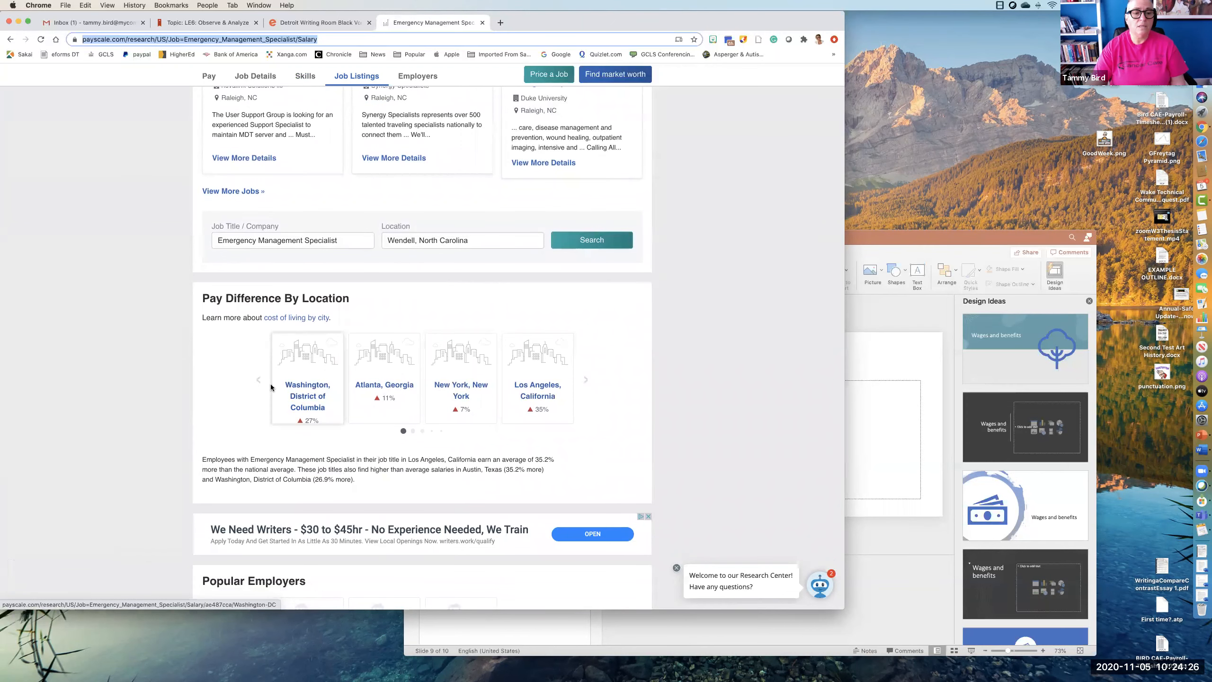
scroll(271, 387, down, 5)
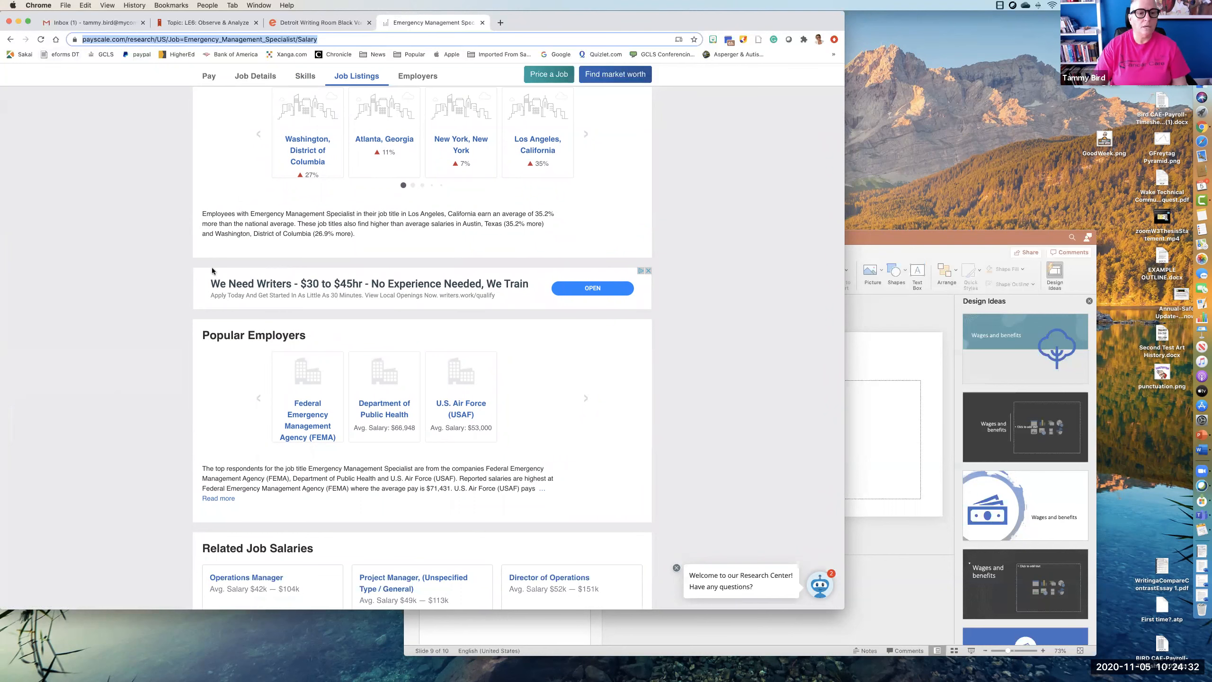
scroll(228, 364, down, 2)
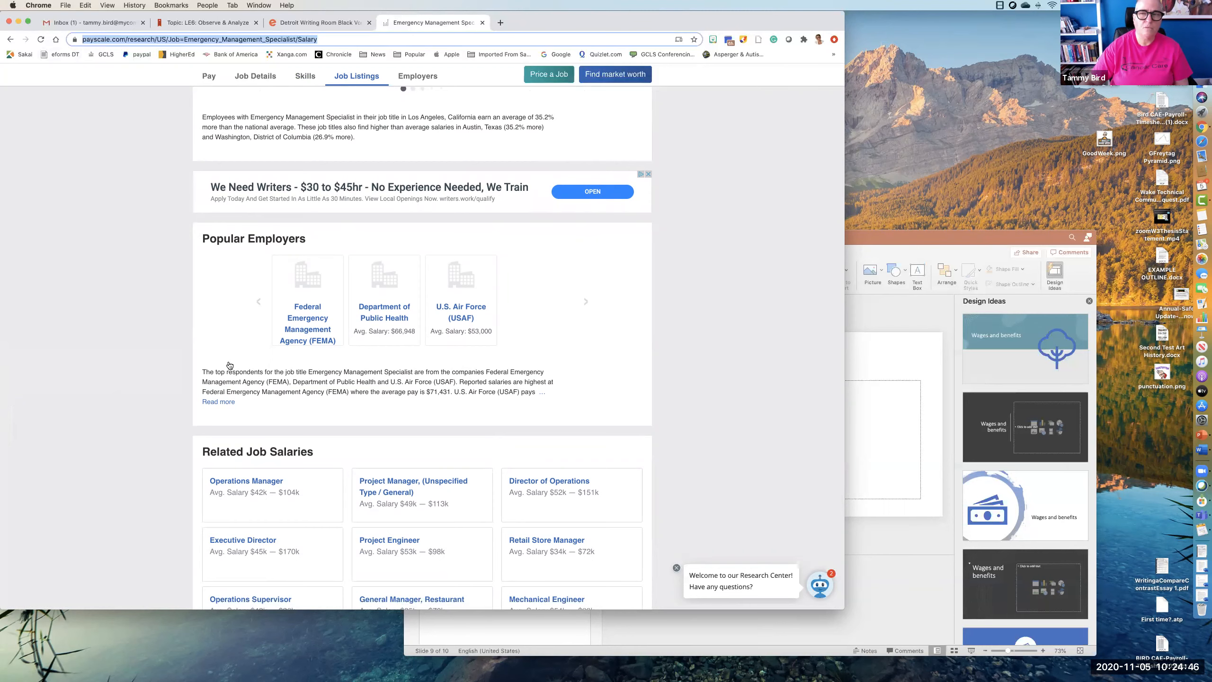
scroll(225, 350, down, 4)
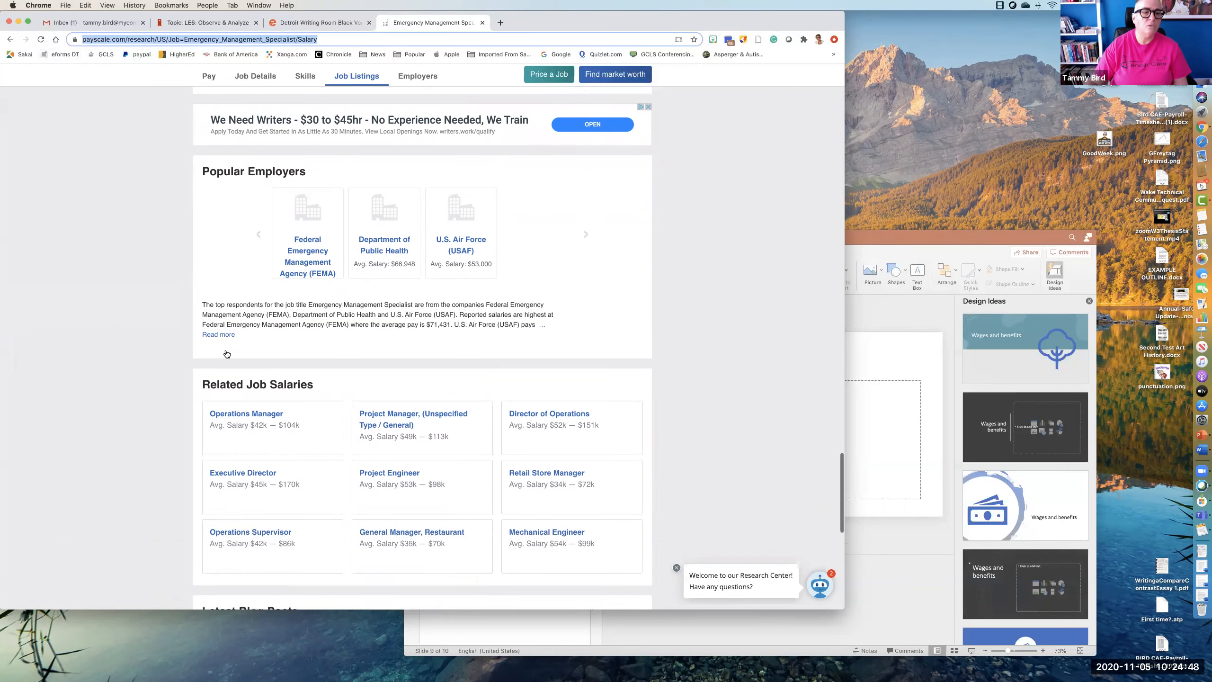
scroll(226, 353, down, 5)
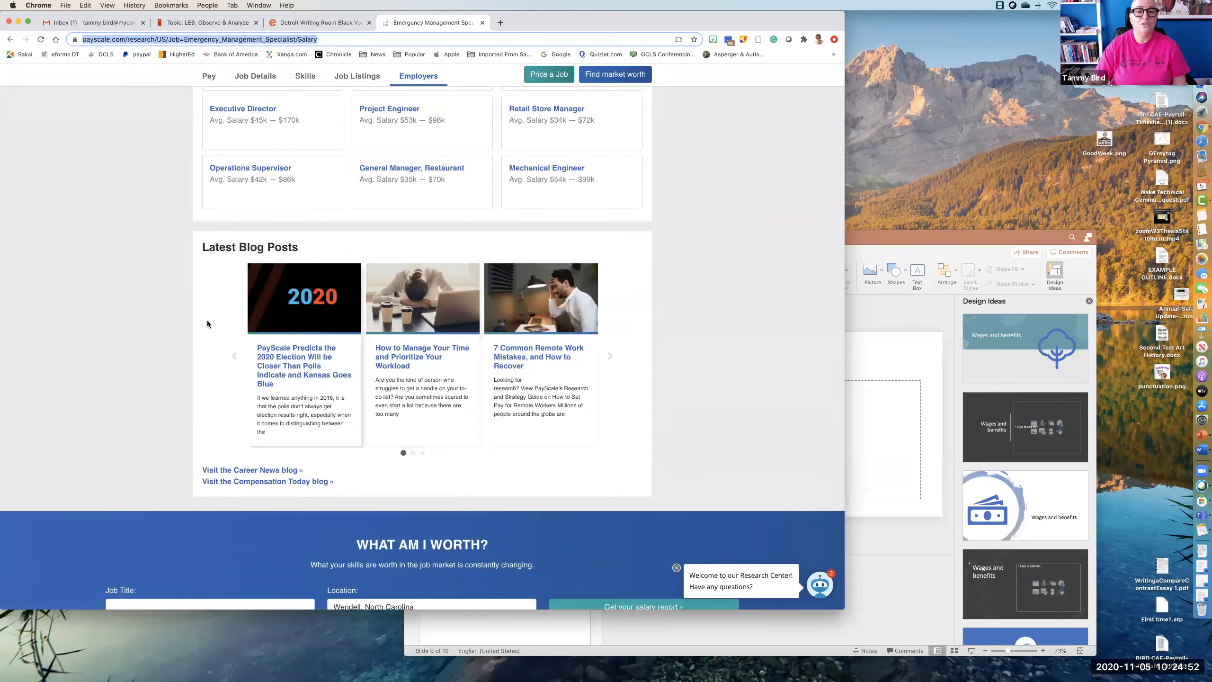
Return to the pay by experience level and average salary sections of the PayScale page
scroll(216, 311, up, 15)
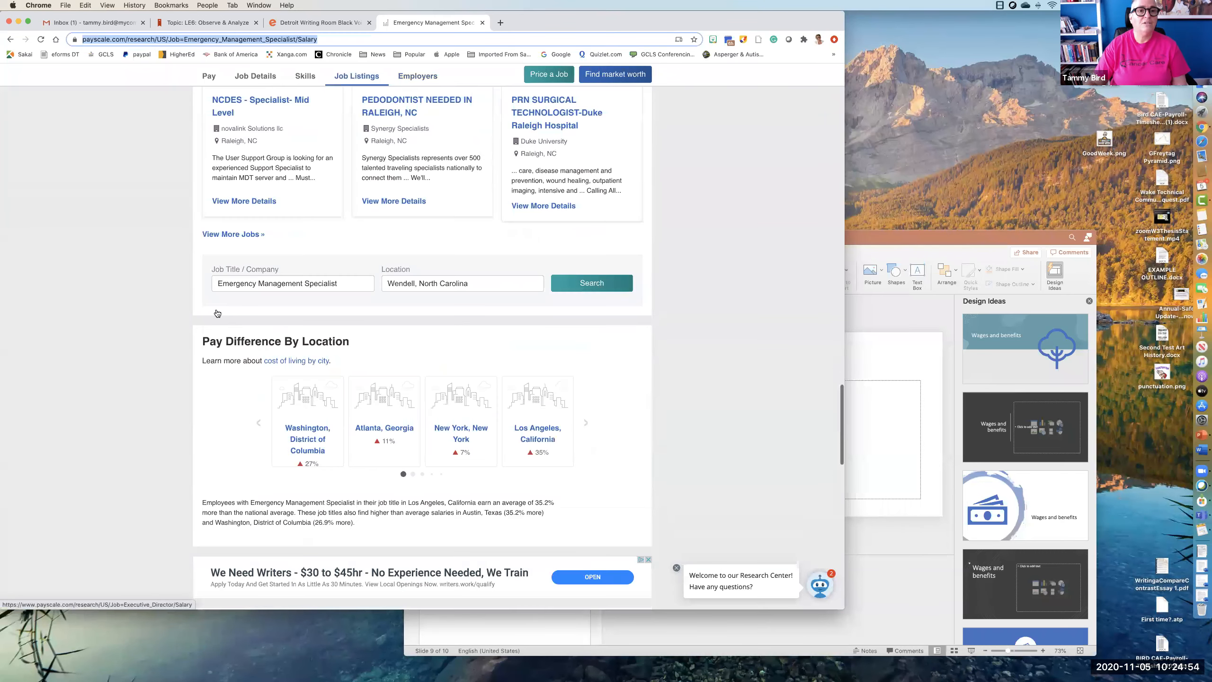
scroll(216, 311, up, 20)
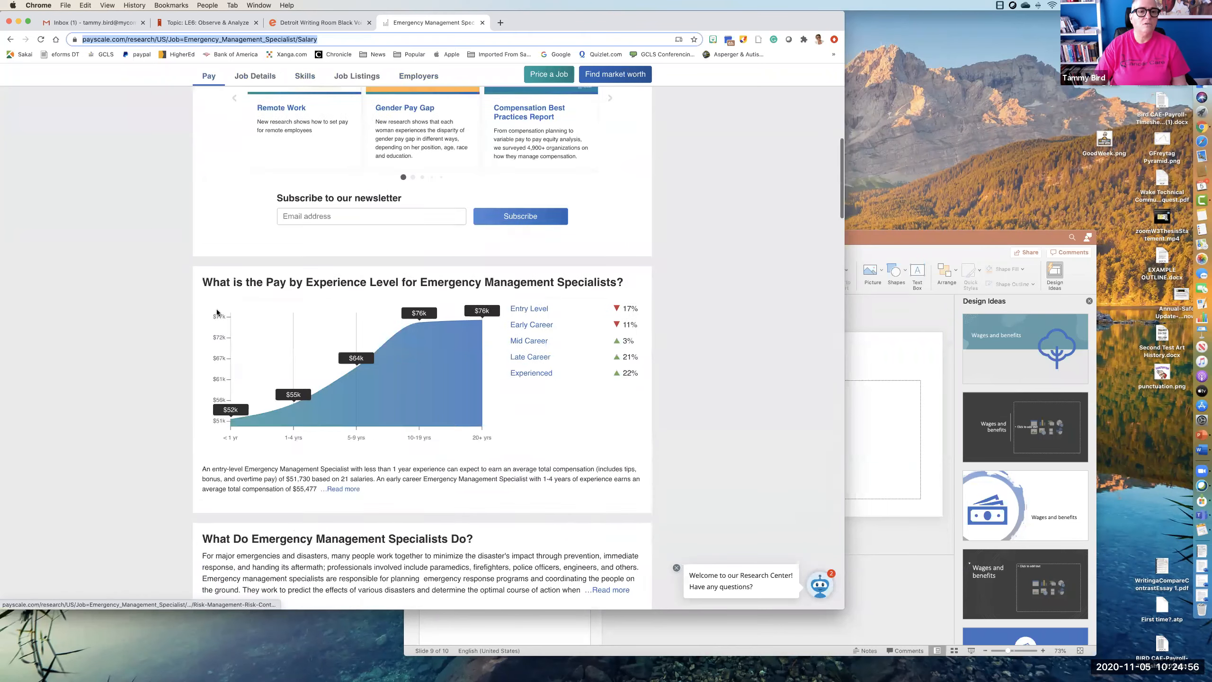
scroll(217, 312, up, 5)
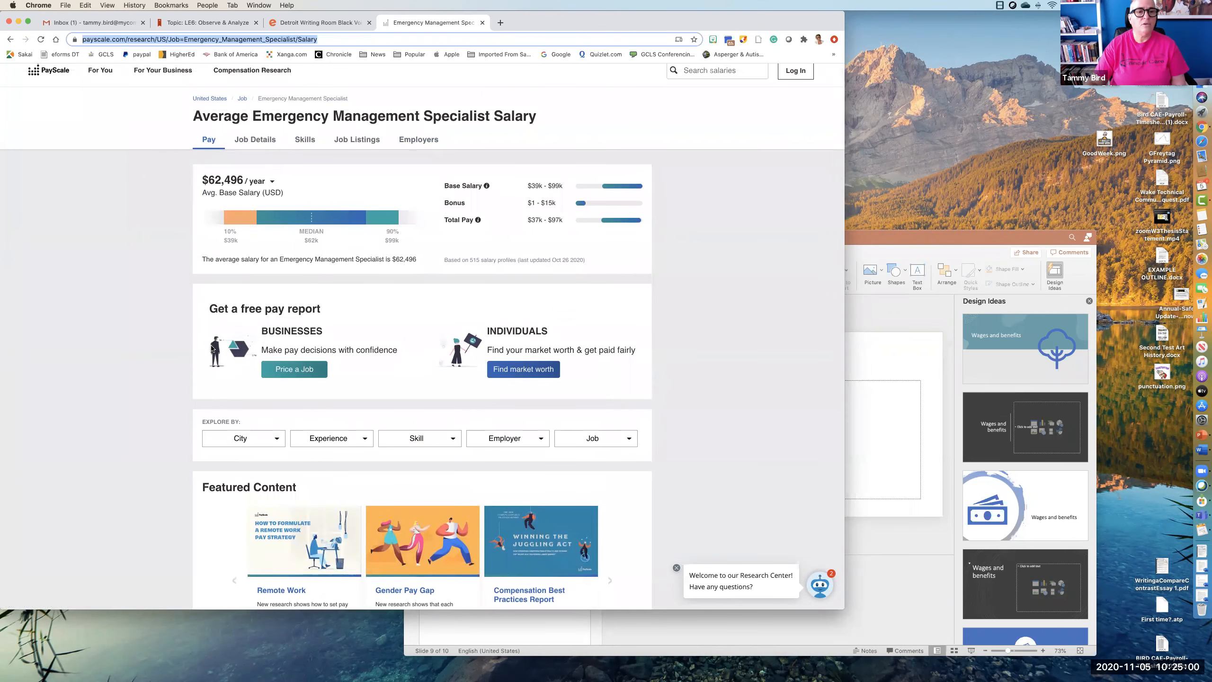
scroll(217, 374, up, 1)
Switch to PowerPoint and enter "Overview" as the first bullet on the "Wages and benefits" slide
click(893, 535)
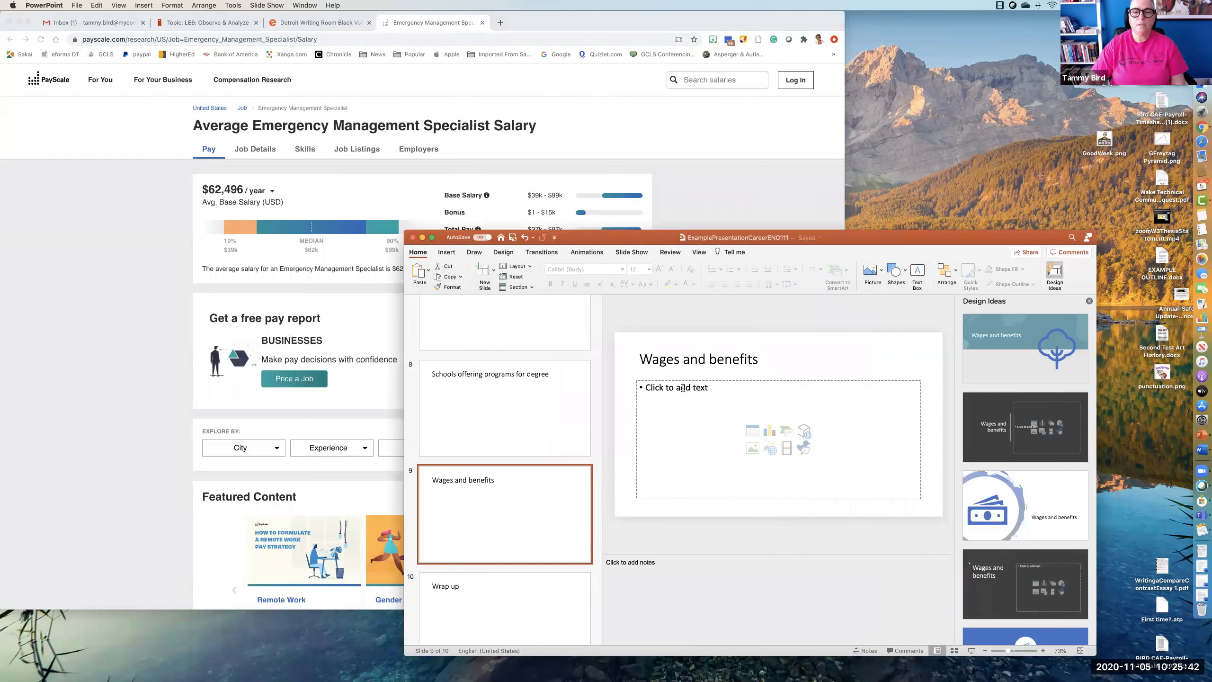
click(683, 388)
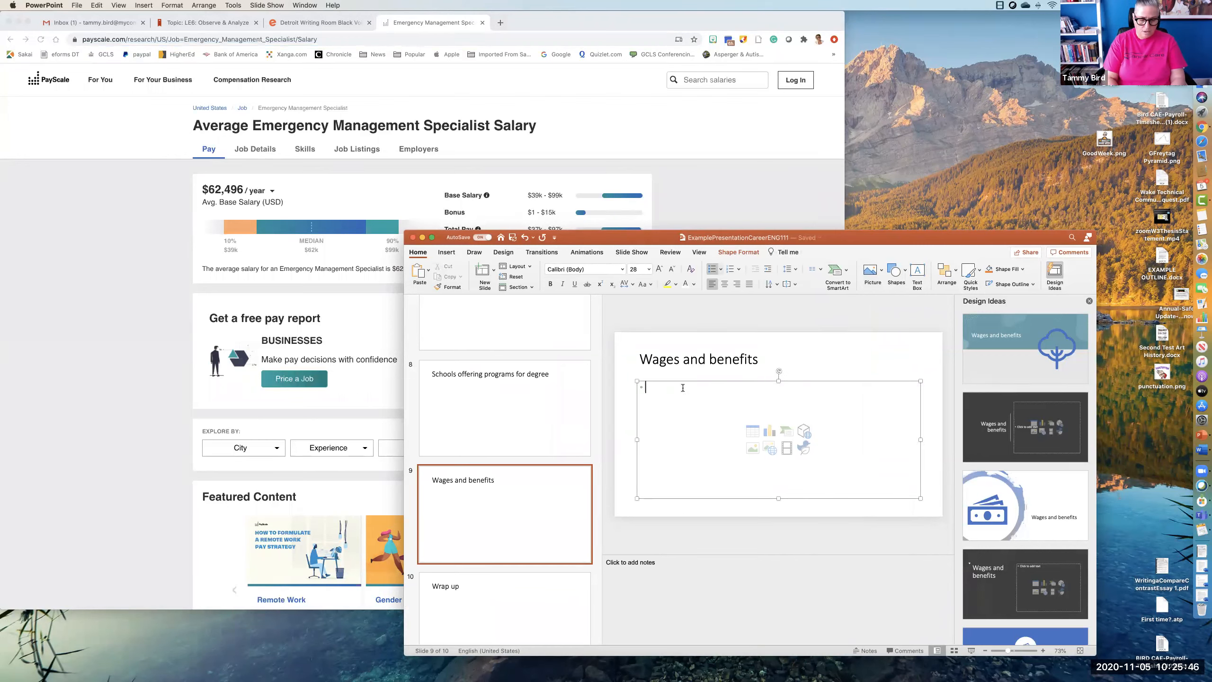
text(Over)
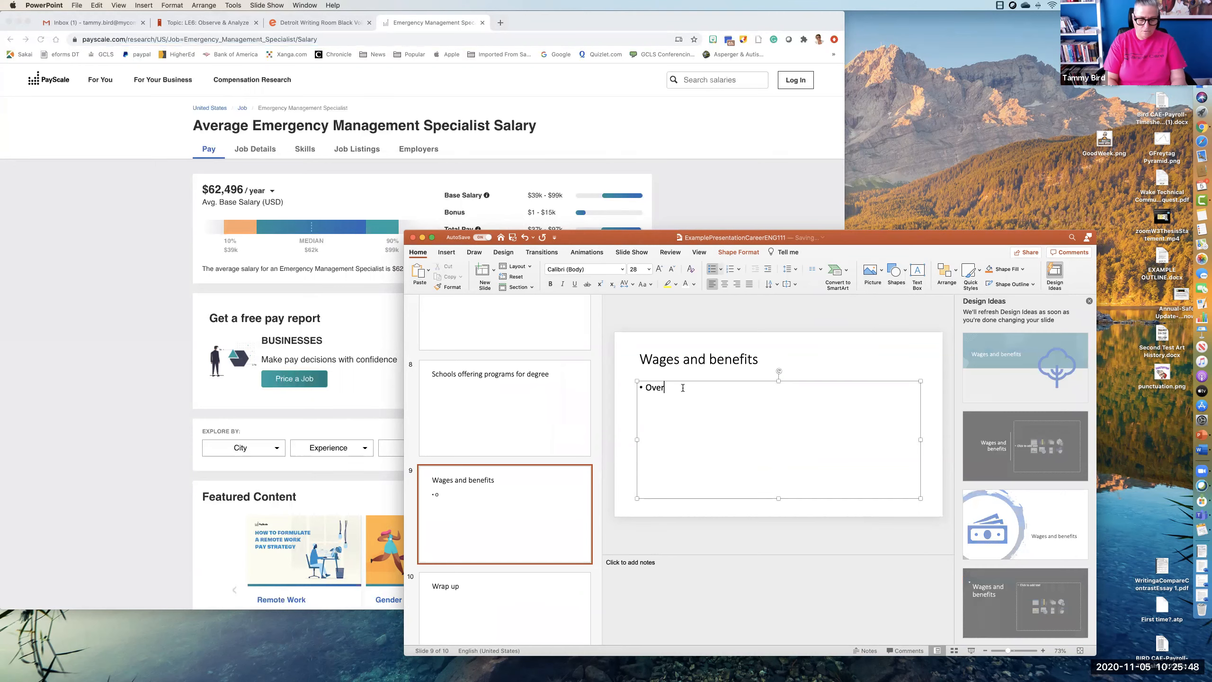
text(view)
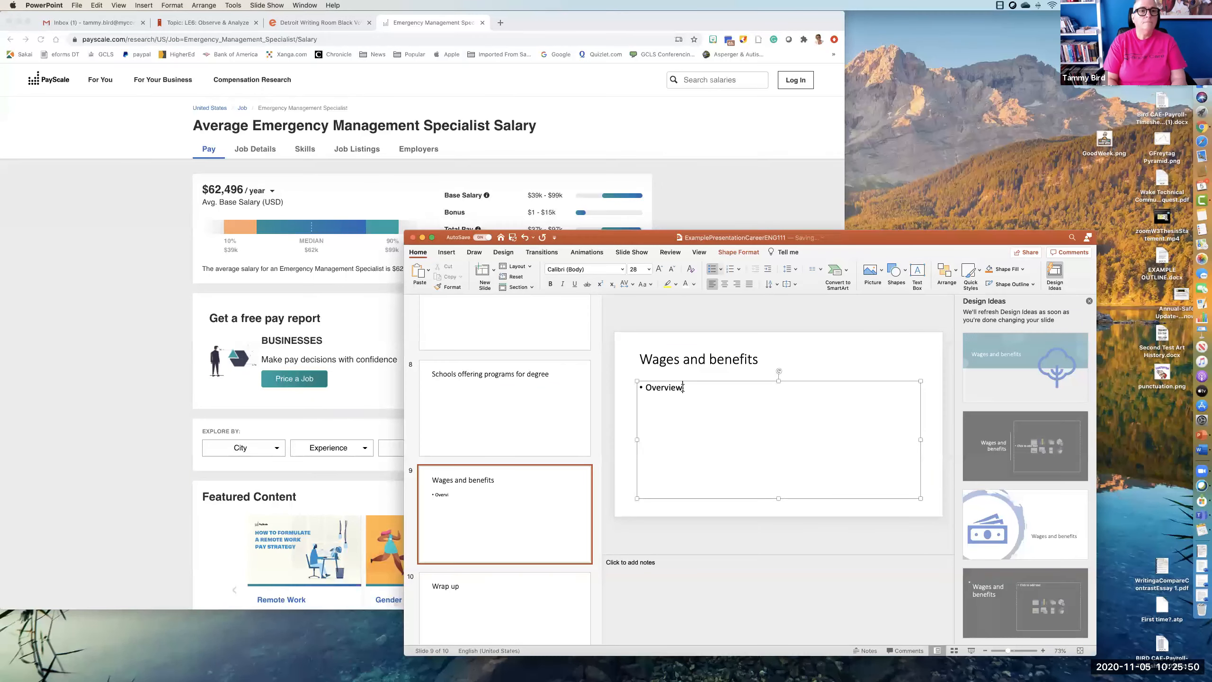
Complete the body line as "Overview of average base salary" and remove its bullet
text( of average )
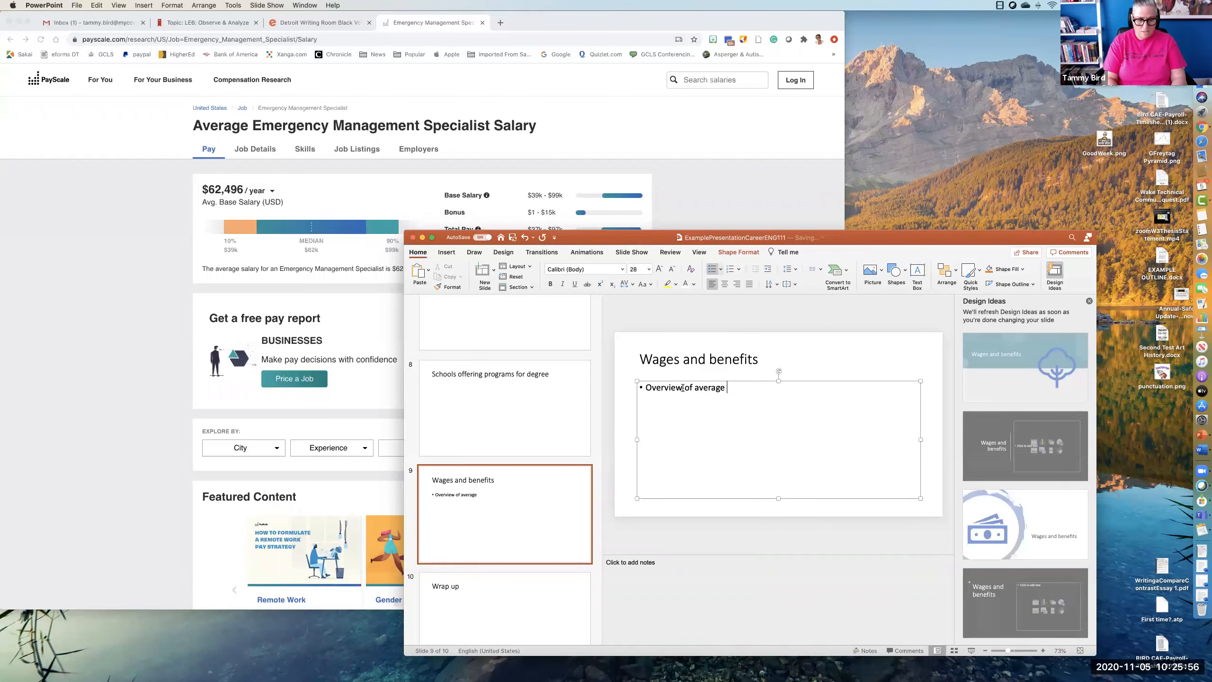
text(base)
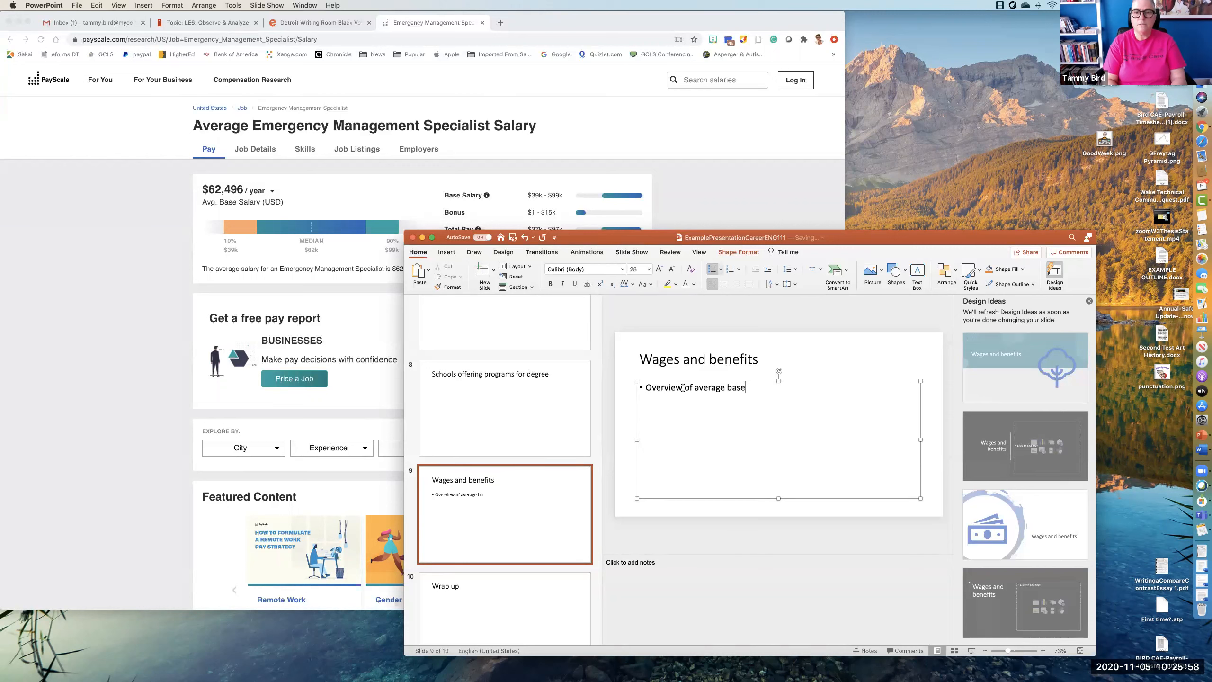
text( salary)
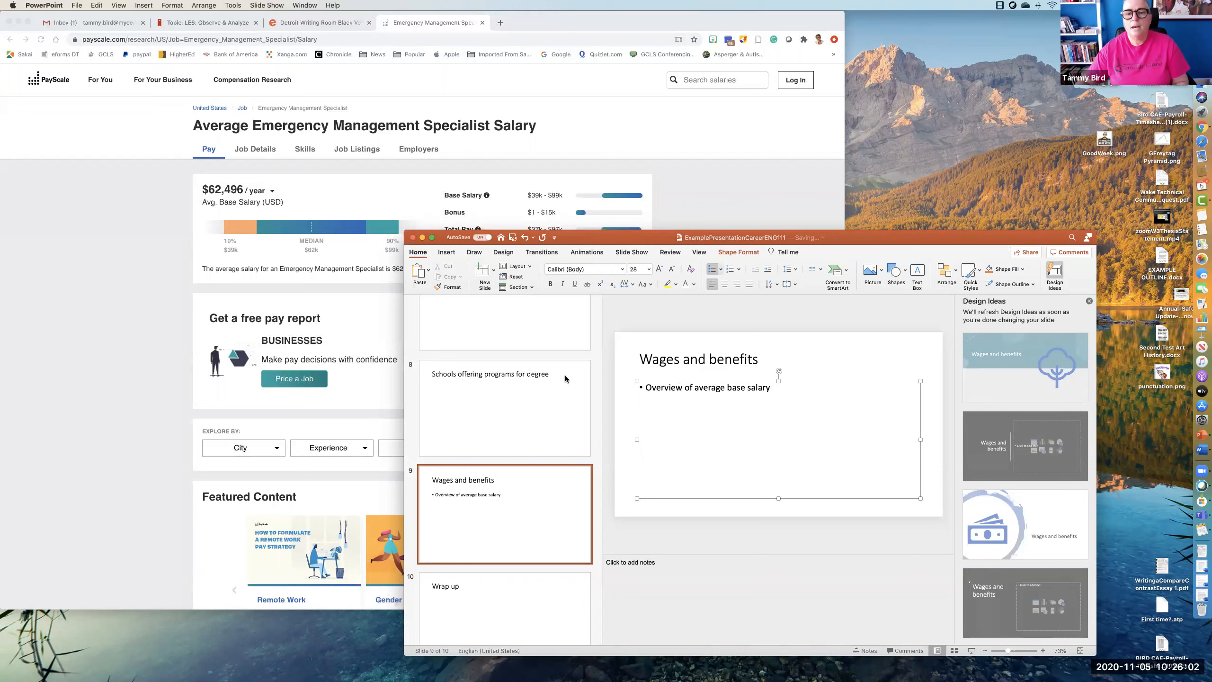
click(647, 387)
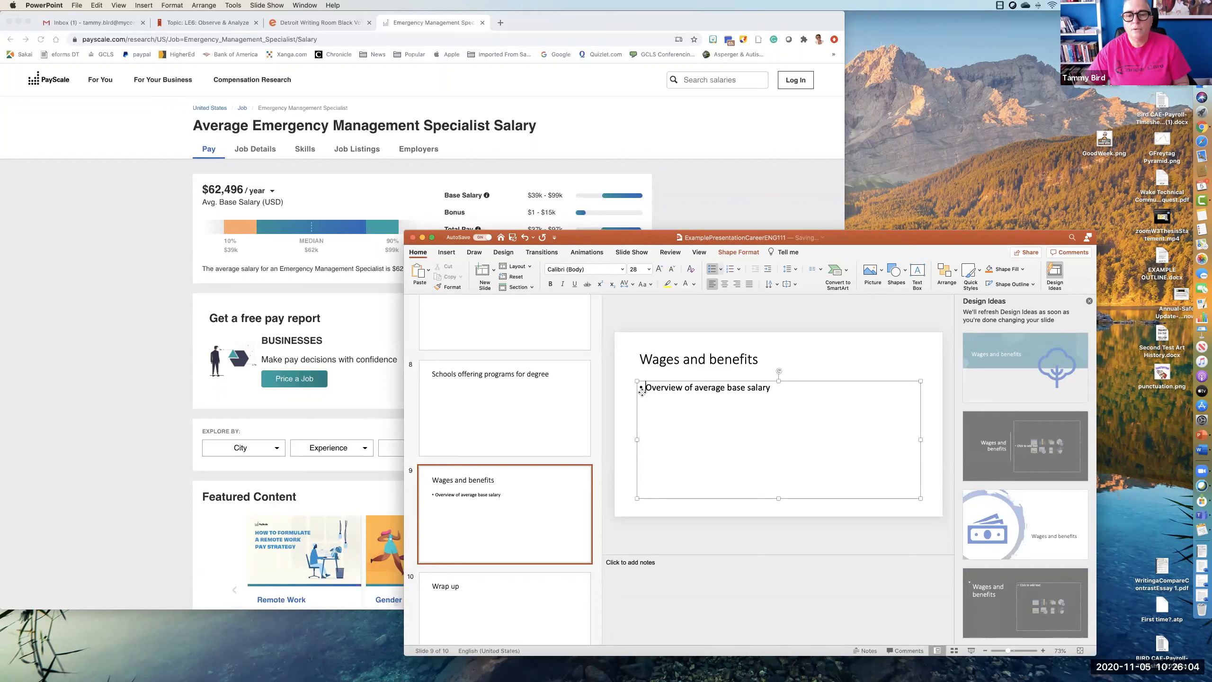
key(BackSpace)
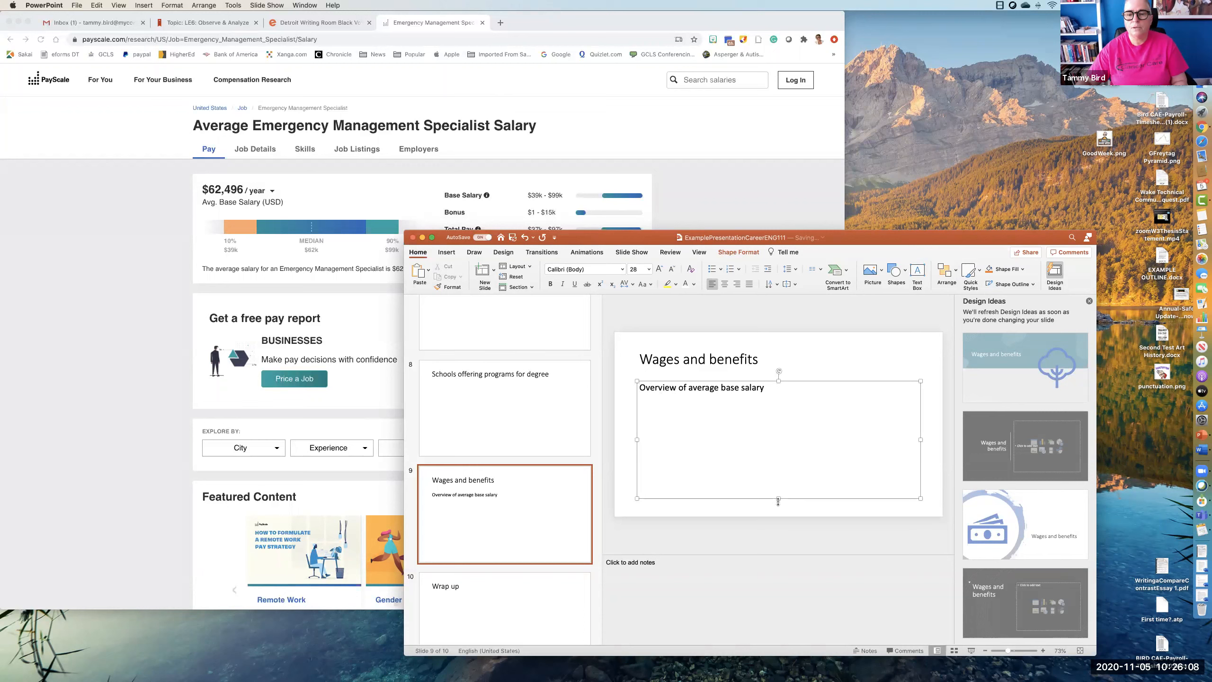
Shrink the body text box in height and width to fit closely around its single line of text
drag(778, 499, 778, 407)
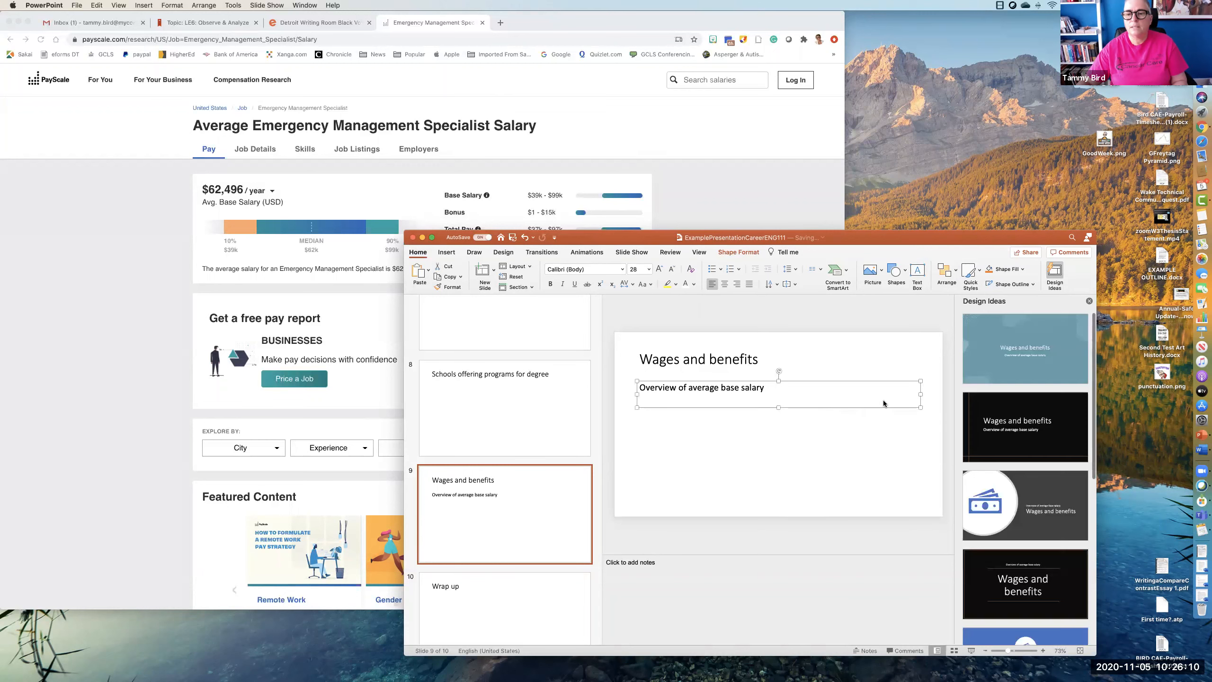
drag(920, 393, 770, 401)
click(719, 437)
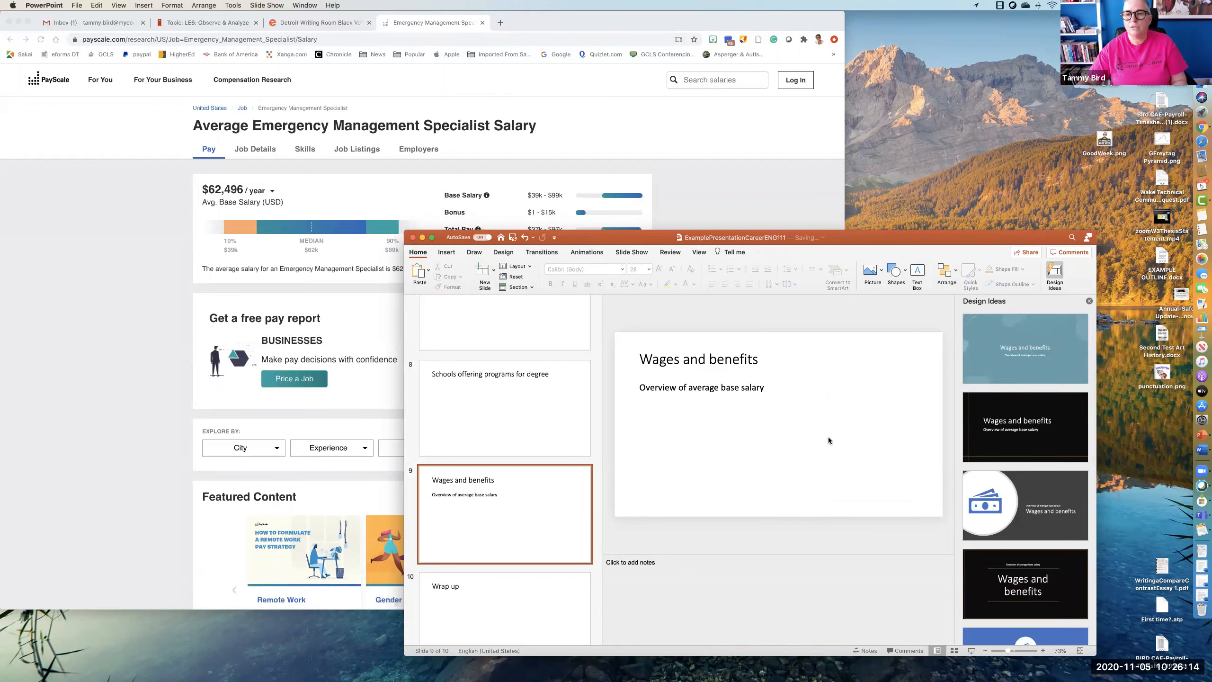
Insert the recent salary screenshot "Screen Shot 2020-11-05 at 10.25.40 AM.png" from file onto the "Wages and benefits" slide
click(881, 271)
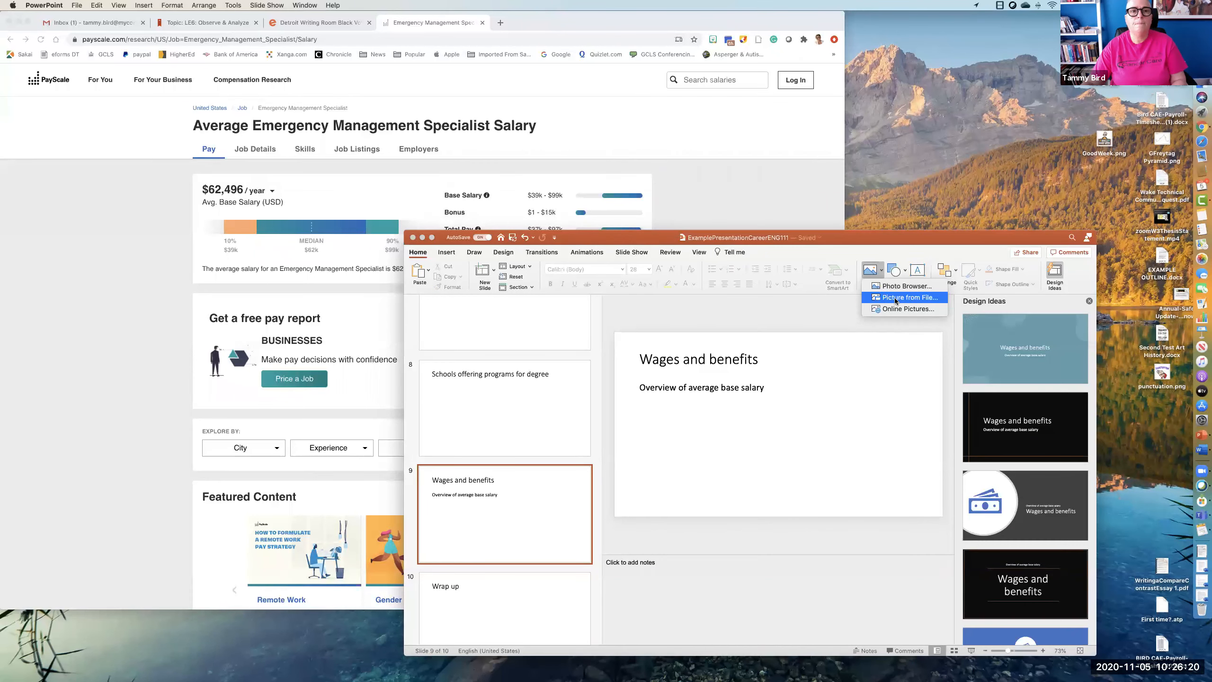
click(895, 298)
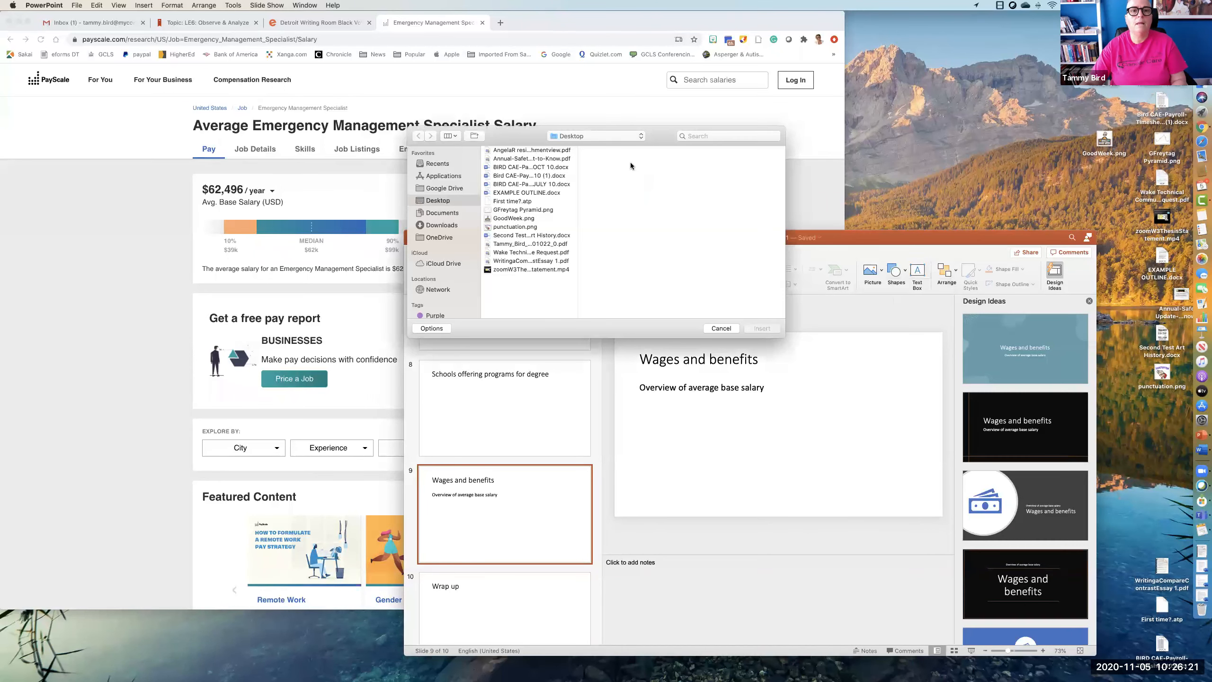
click(441, 162)
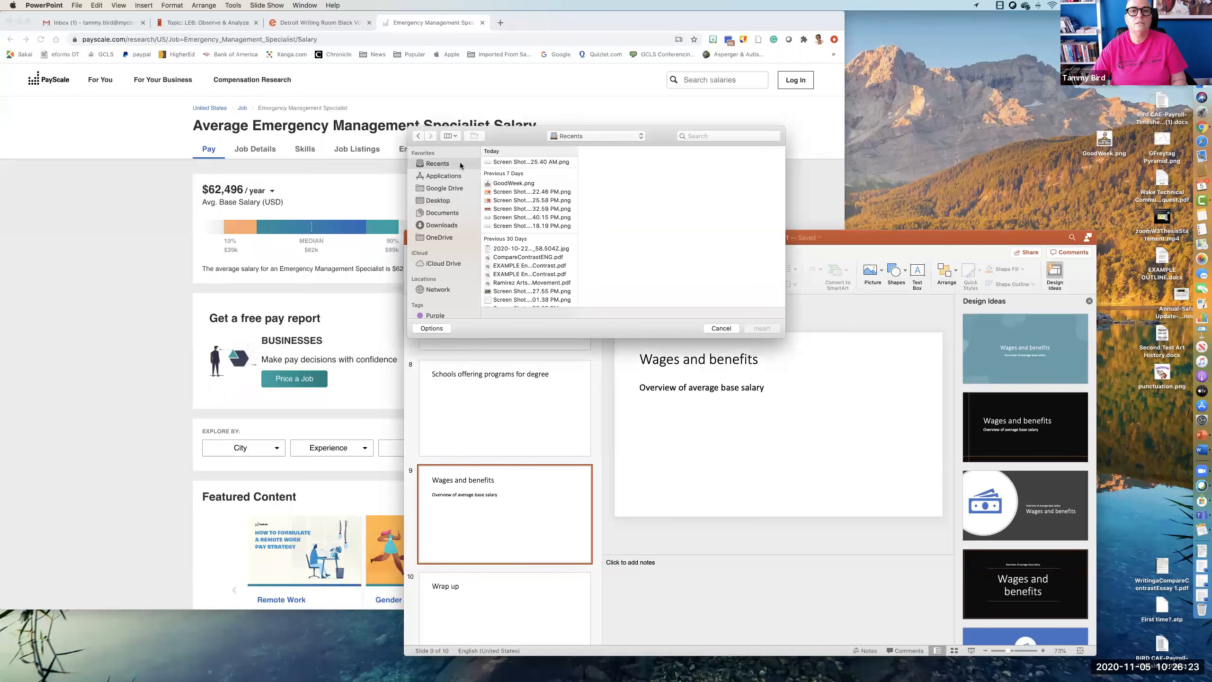
click(510, 163)
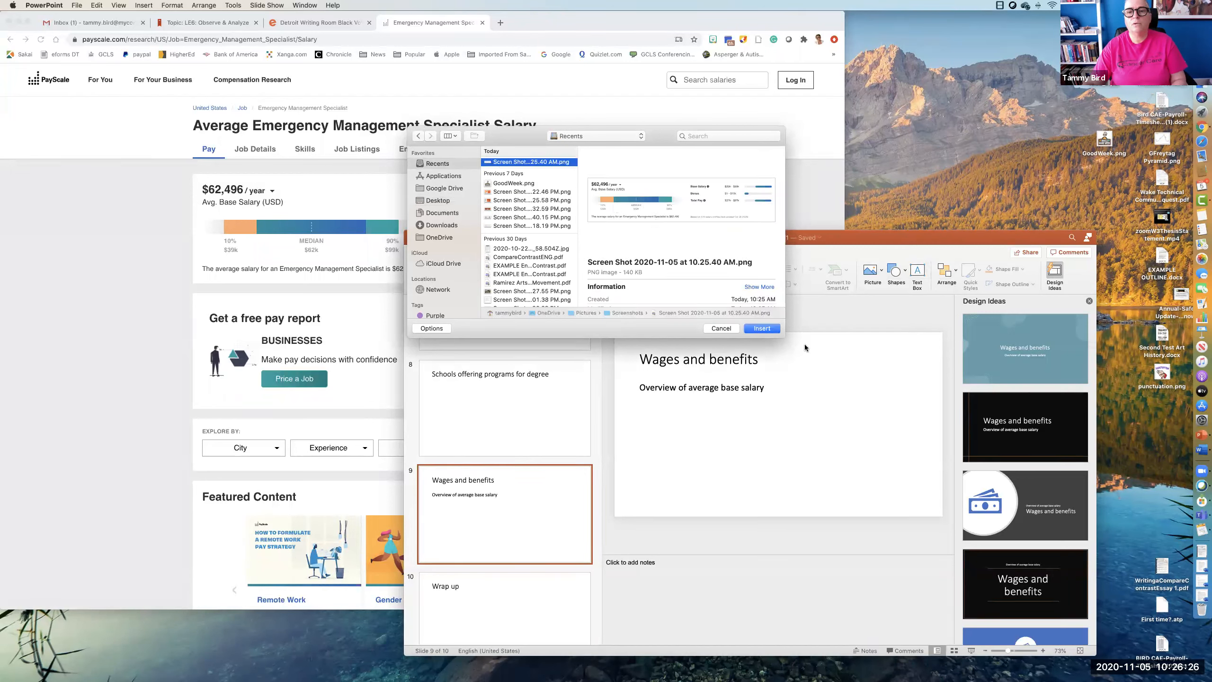
click(762, 329)
Try the white Design Ideas layout with the title above the salary chart, and load and browse more layout suggestions
click(1042, 509)
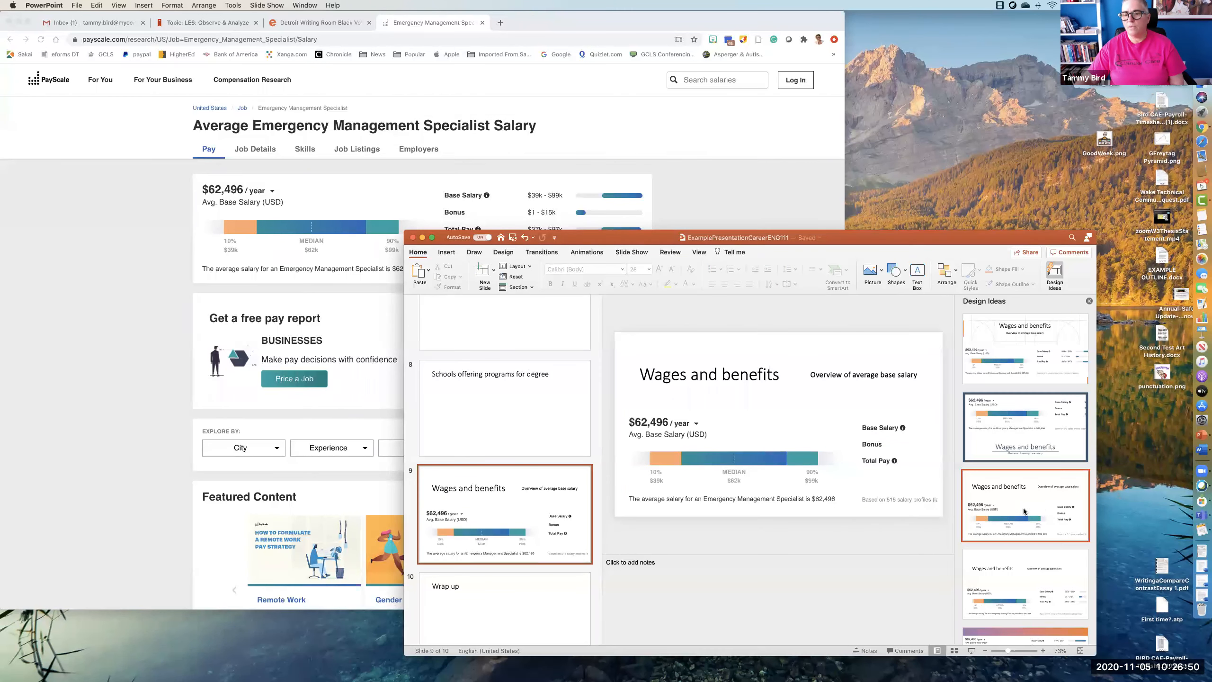
scroll(1023, 511, down, 2)
scroll(1025, 511, down, 5)
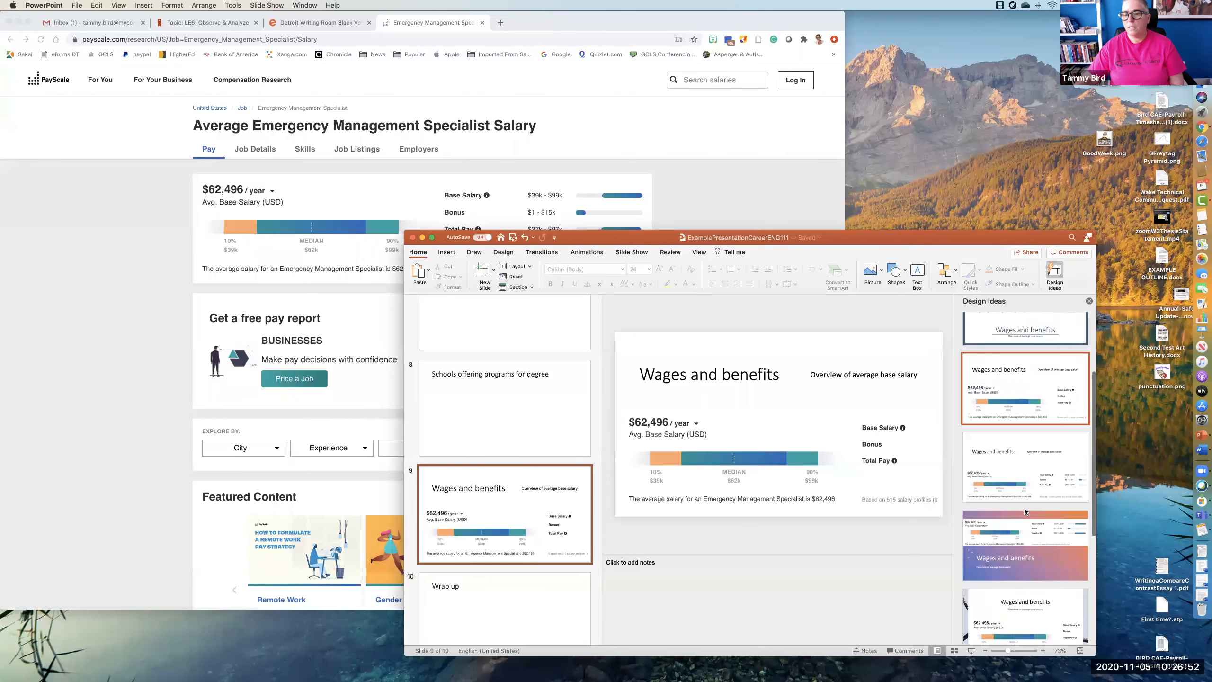
scroll(1025, 508, down, 1)
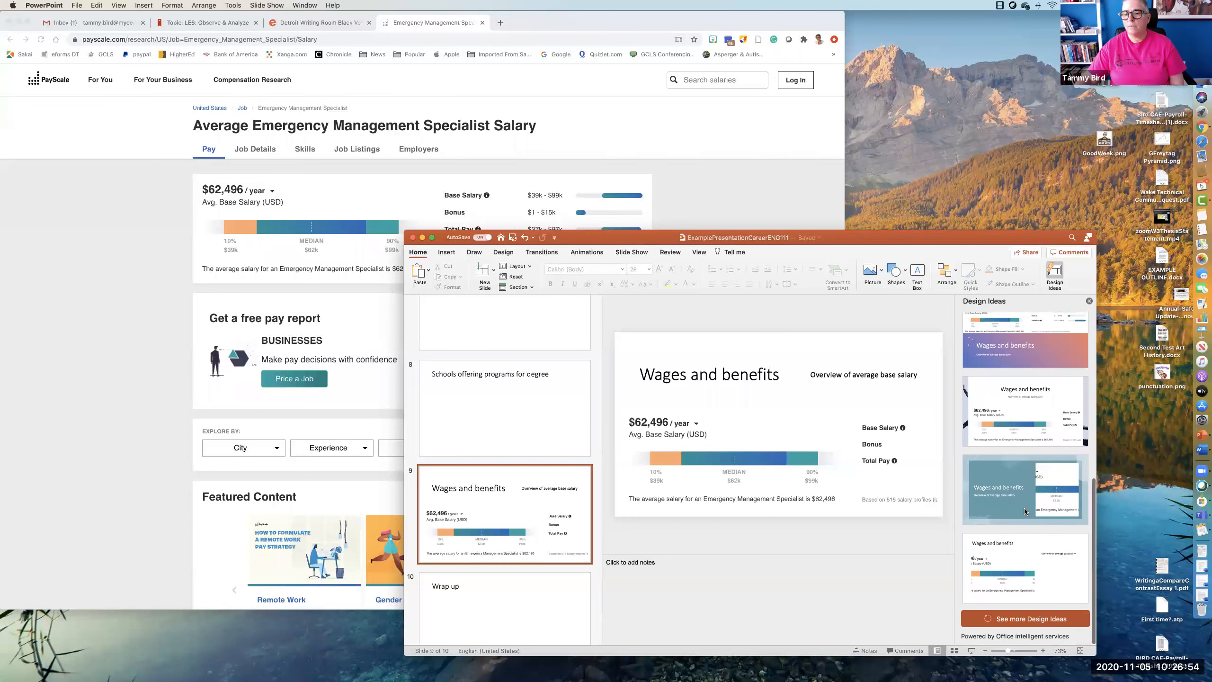
click(1023, 619)
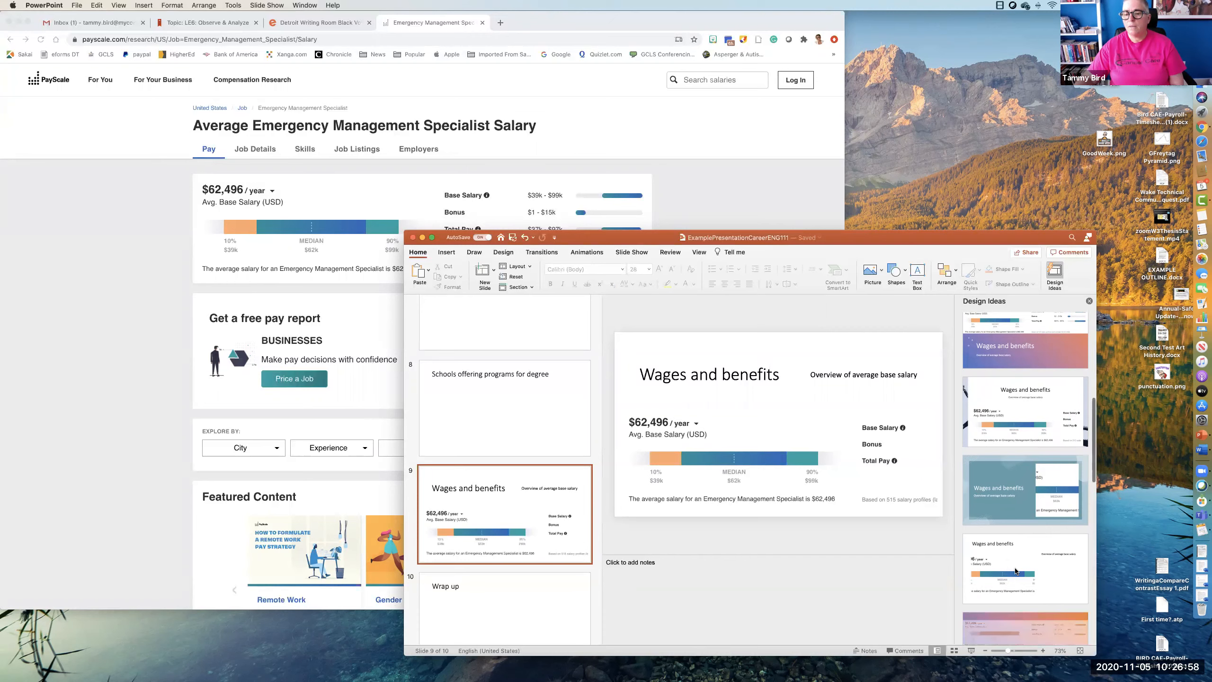
scroll(1015, 567, down, 7)
scroll(1014, 568, down, 1)
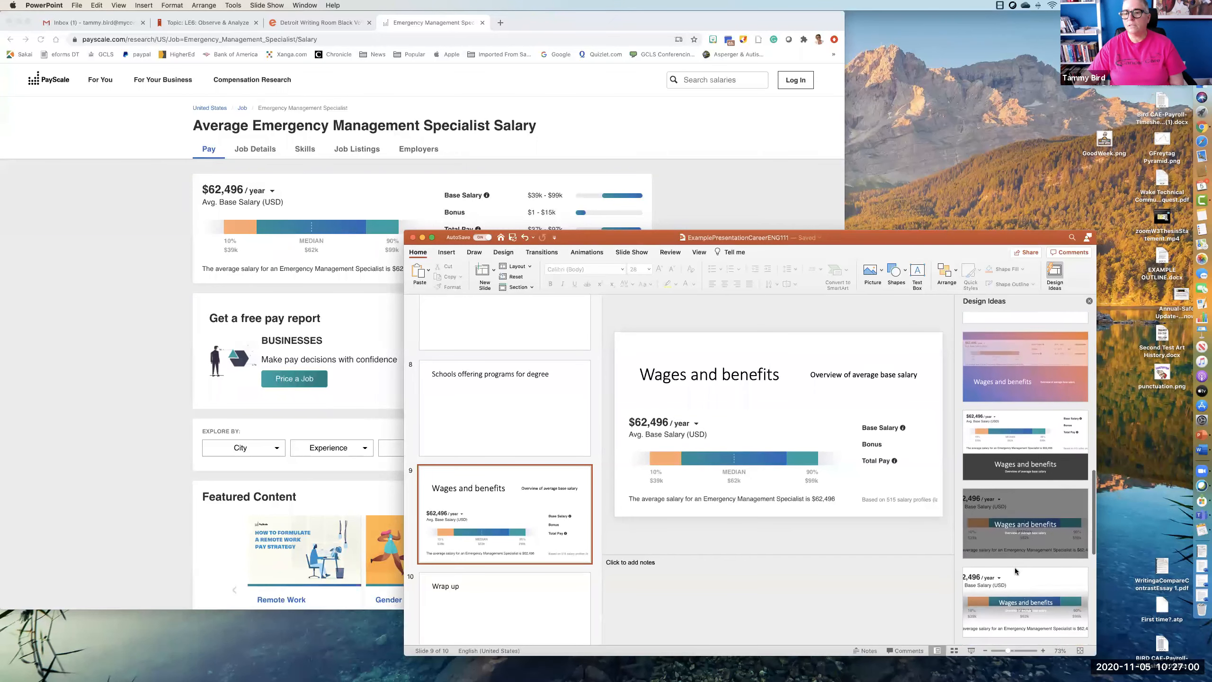
scroll(1017, 518, down, 5)
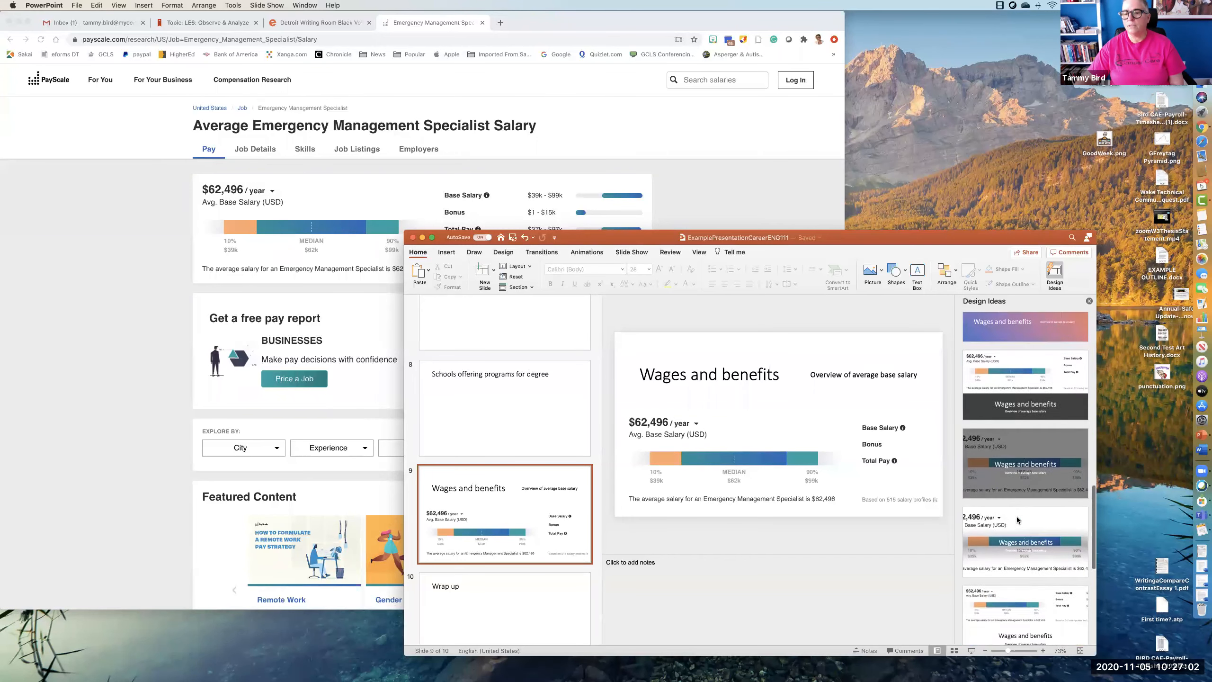
scroll(1017, 516, down, 4)
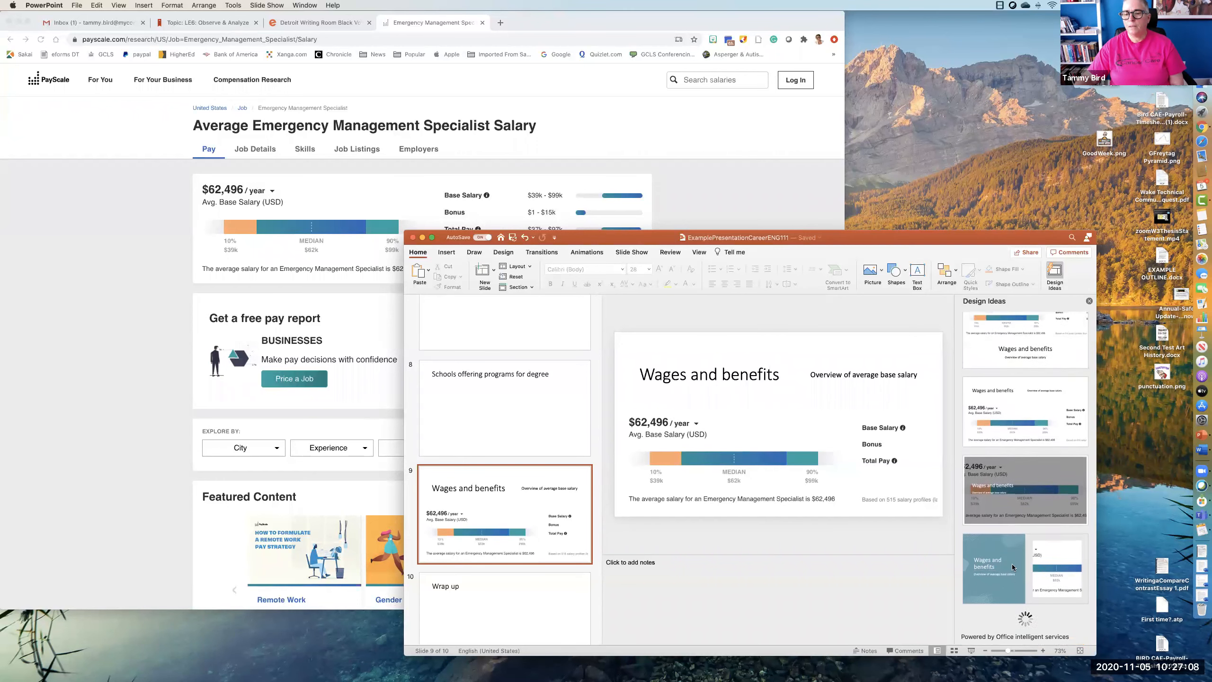
scroll(1011, 564, down, 4)
Try the white Design Ideas layout with the salary chart above the title, browse further suggestions, and undo the applied design
click(1028, 498)
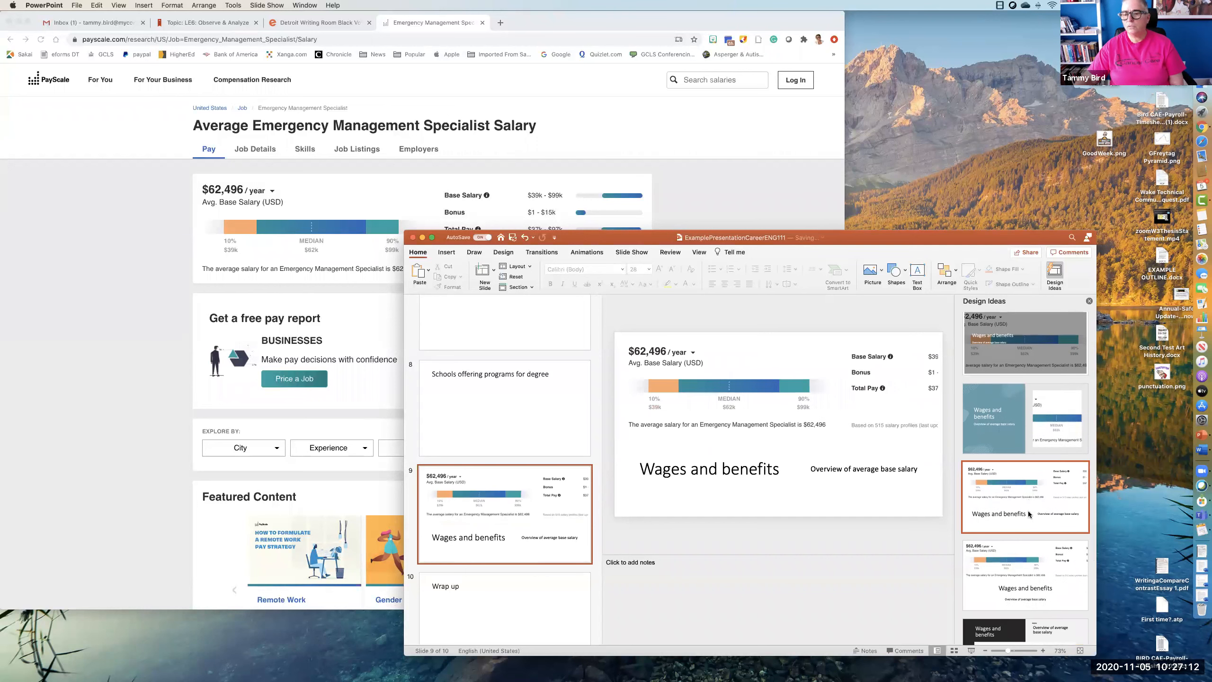
scroll(1028, 511, down, 3)
scroll(1027, 516, down, 5)
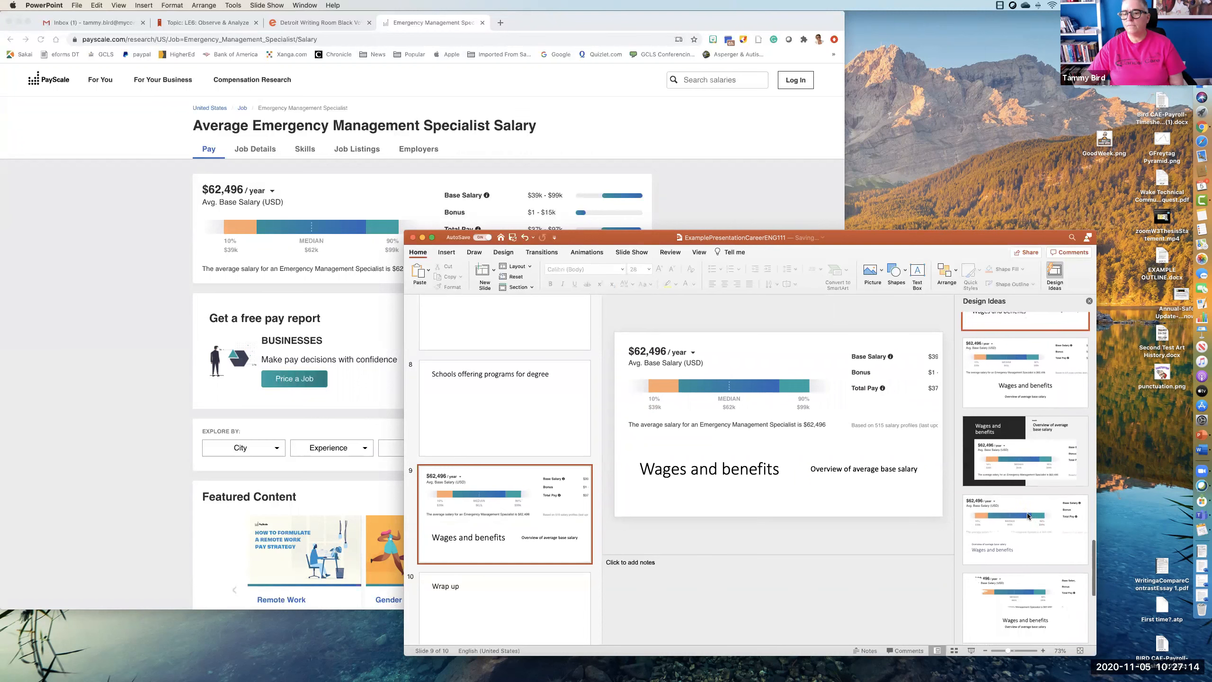
scroll(1027, 516, down, 4)
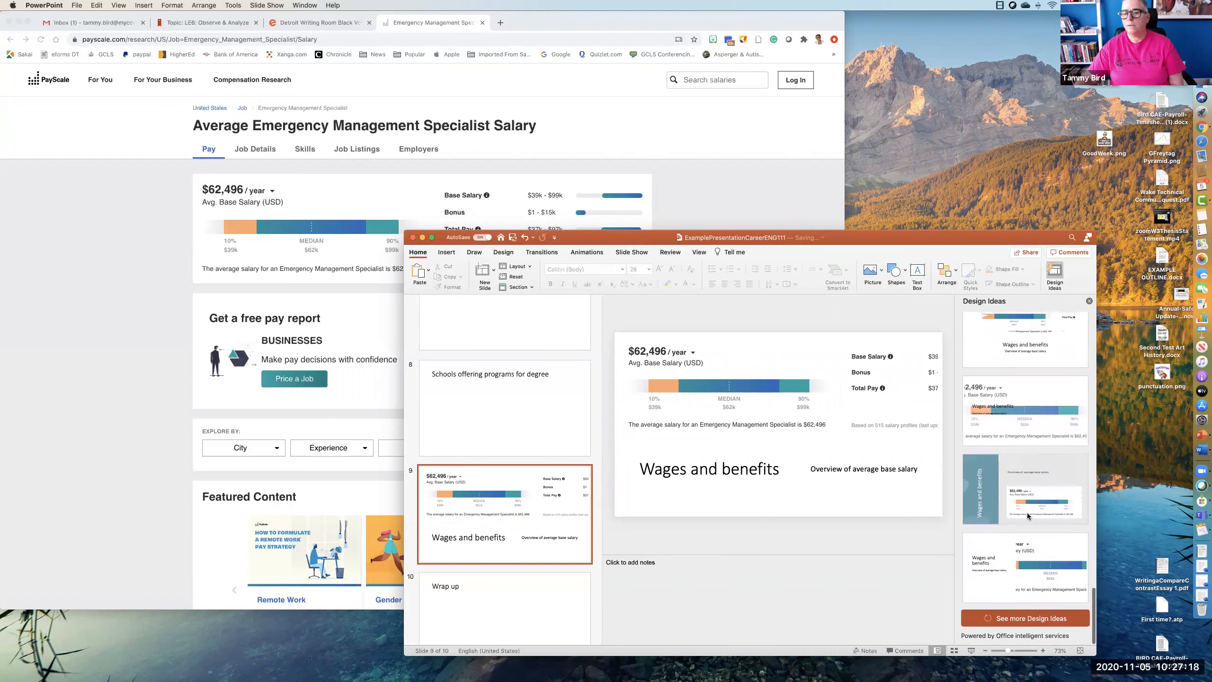
click(1033, 621)
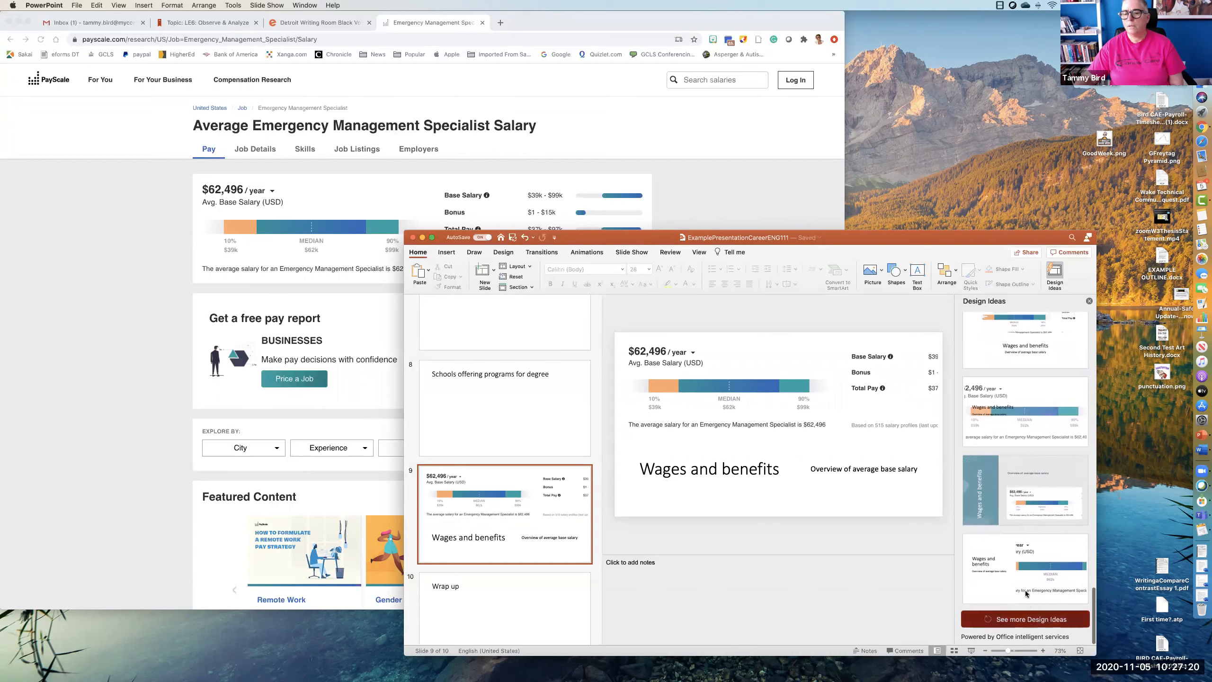
scroll(1026, 593, down, 3)
scroll(1026, 592, down, 3)
scroll(1025, 592, down, 5)
click(1025, 618)
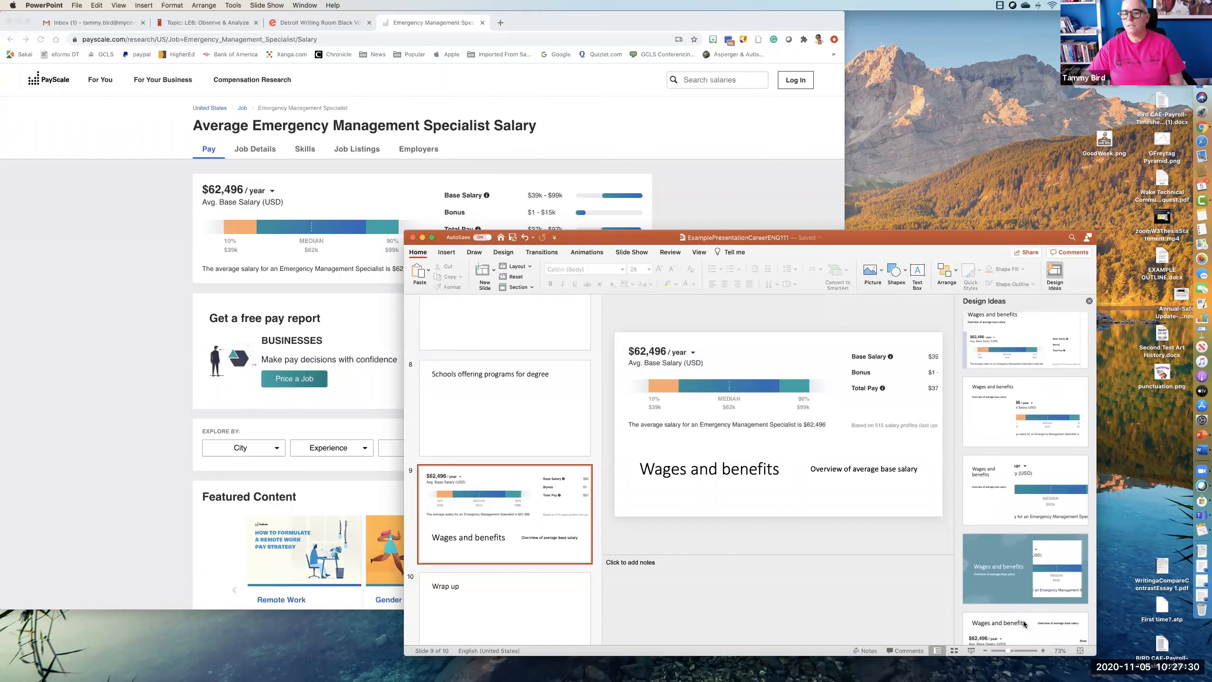
scroll(1022, 621, down, 5)
scroll(1023, 621, down, 3)
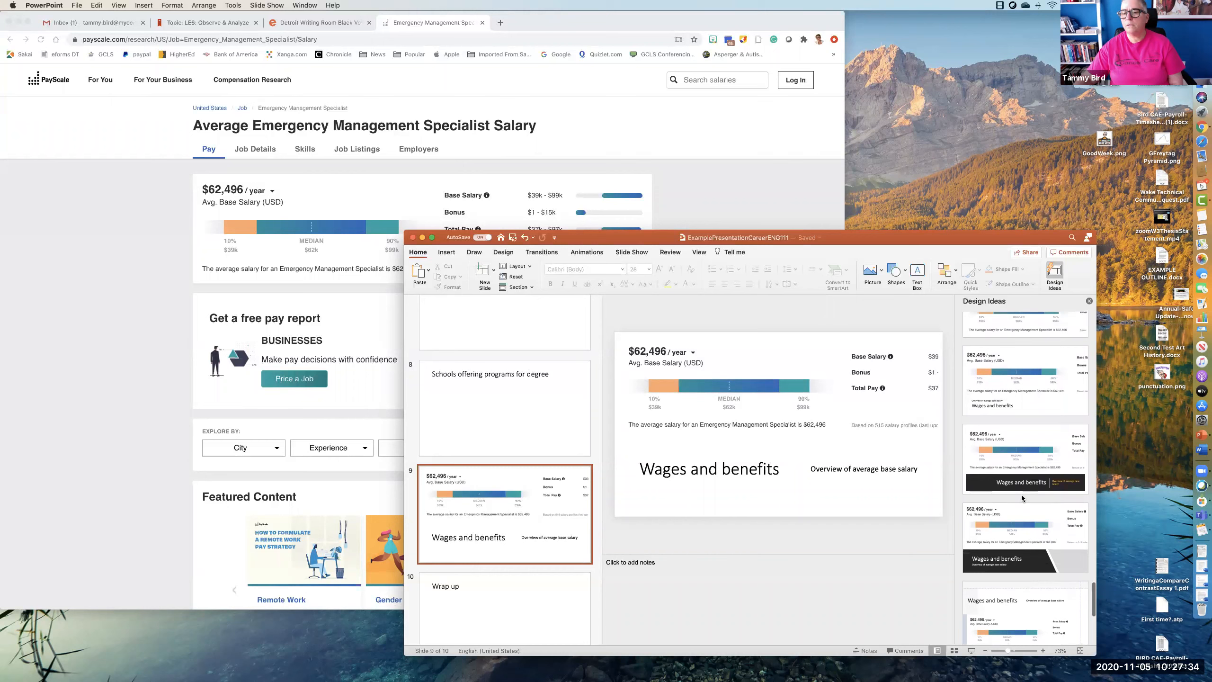
scroll(1022, 501, down, 3)
scroll(1022, 510, down, 3)
scroll(1023, 510, down, 1)
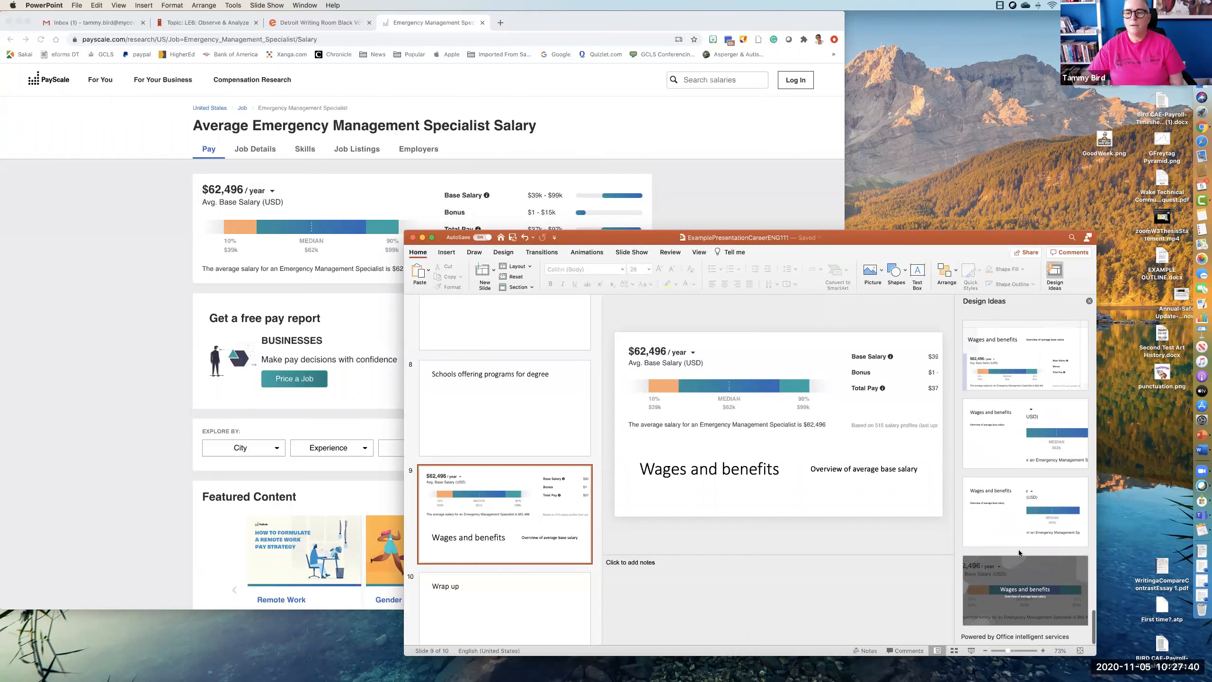
click(525, 237)
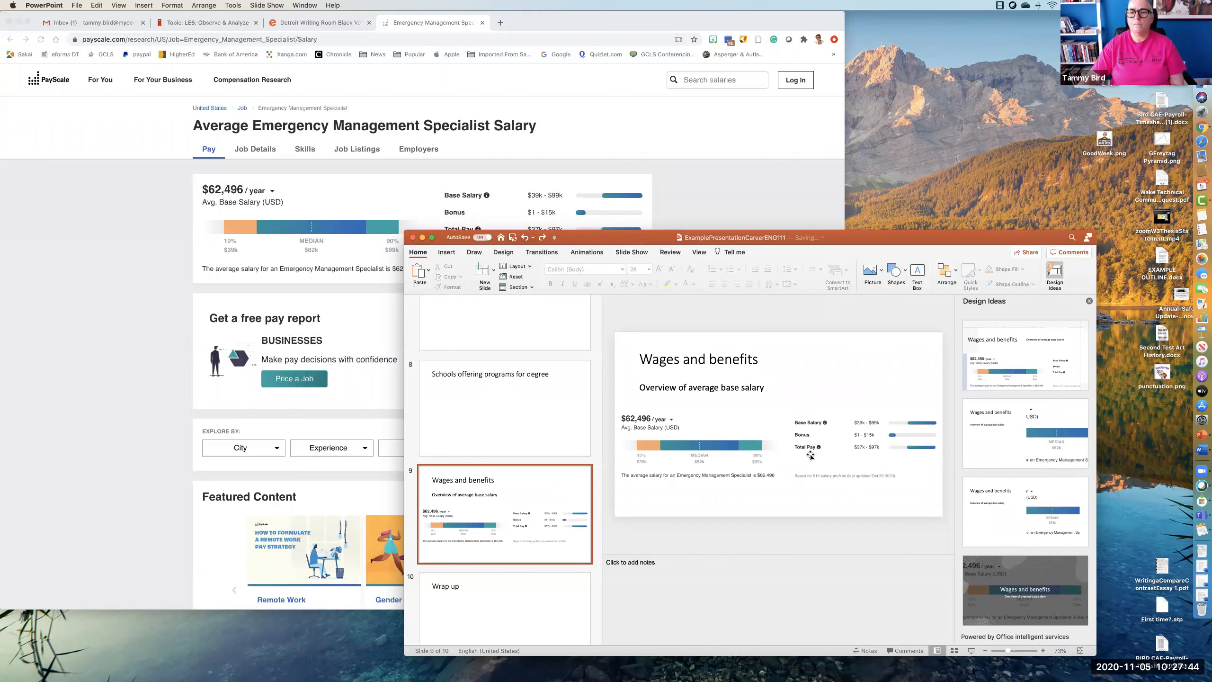
Scale down the salary chart picture and position it centrally beneath the "Overview of average base salary" line
click(805, 442)
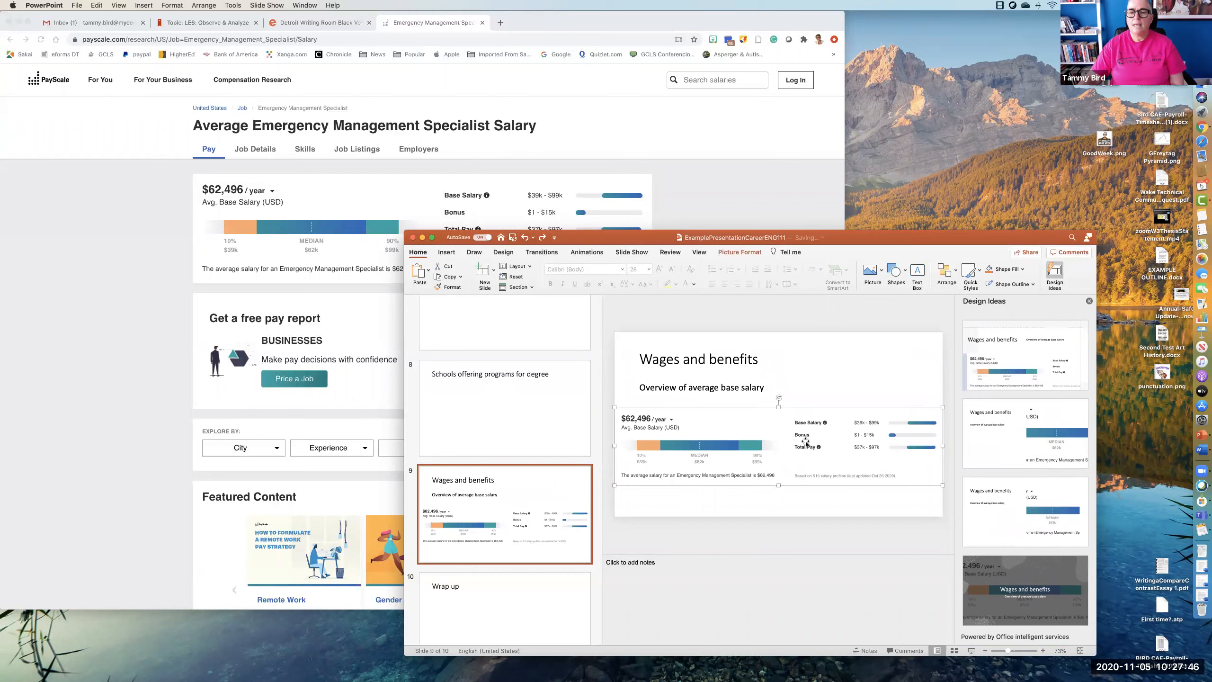
drag(616, 485, 646, 477)
drag(944, 478, 927, 474)
drag(646, 474, 674, 466)
drag(800, 429, 770, 432)
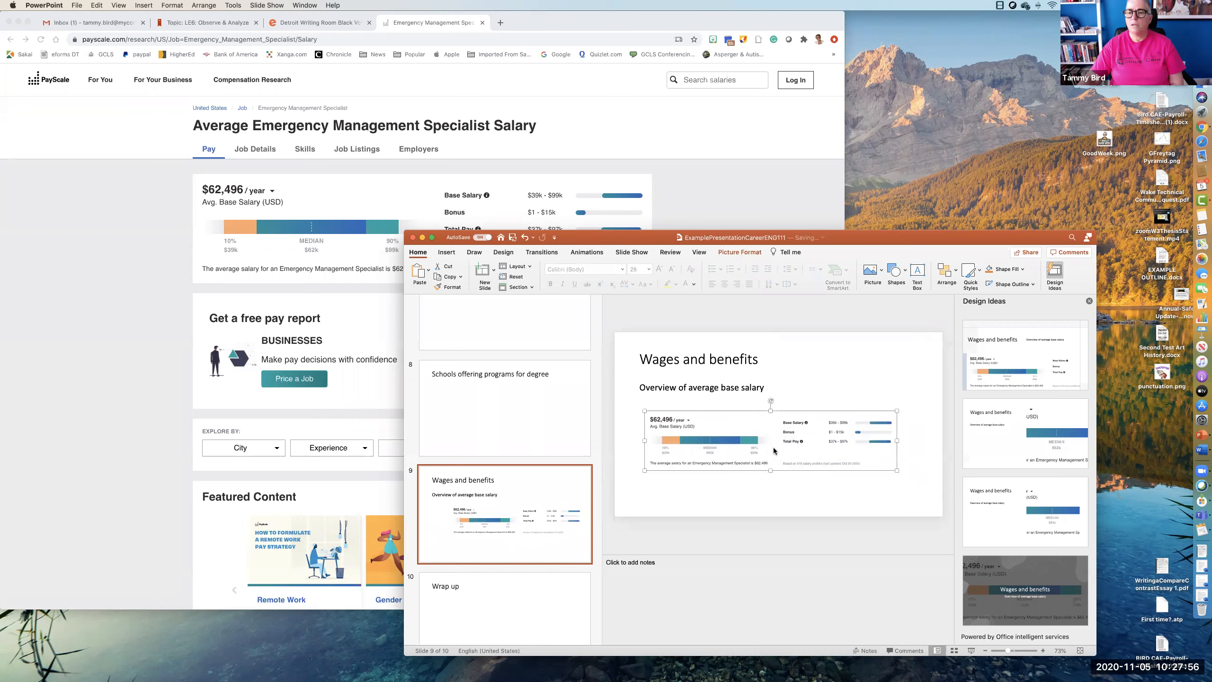
click(793, 490)
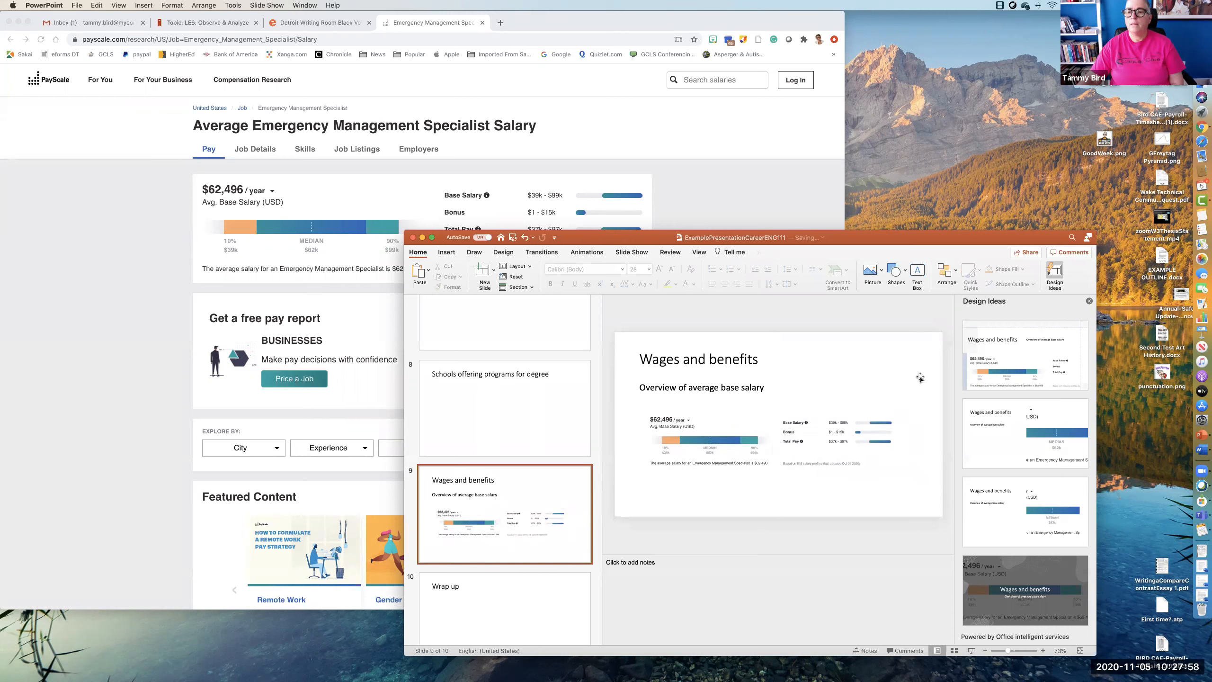
Add a trailing space to the slide title to refresh Design Ideas, and apply the purple-orange gradient layout with the chart above the title
click(916, 359)
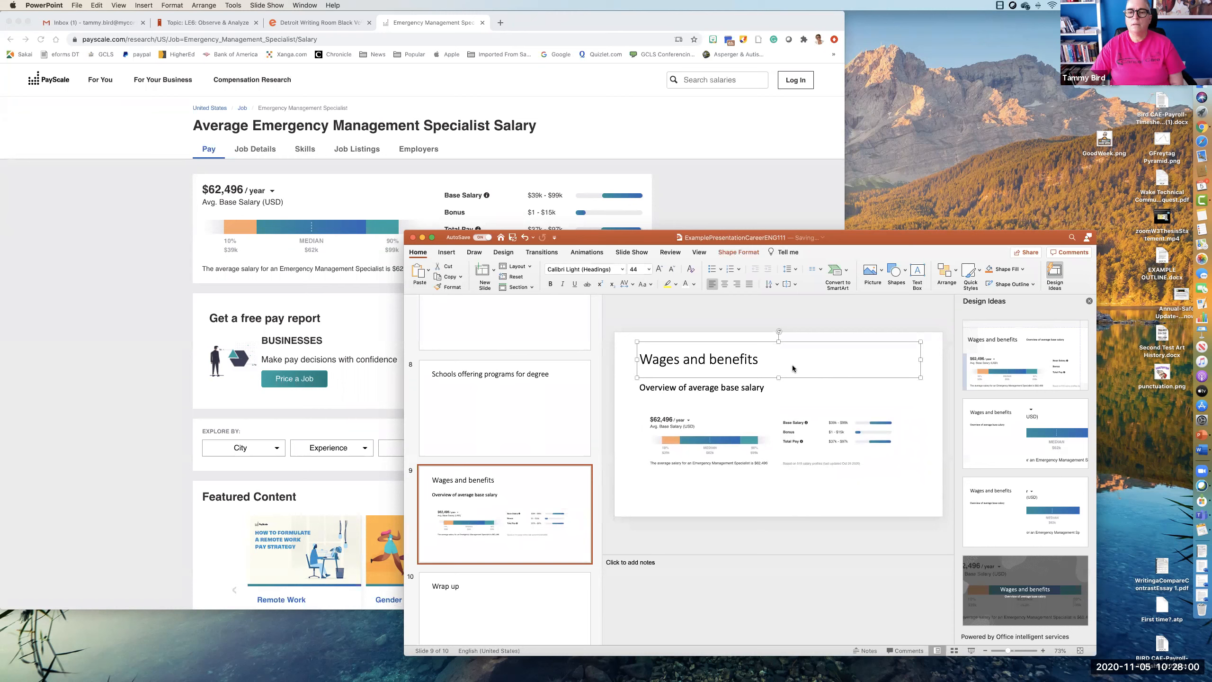
click(762, 359)
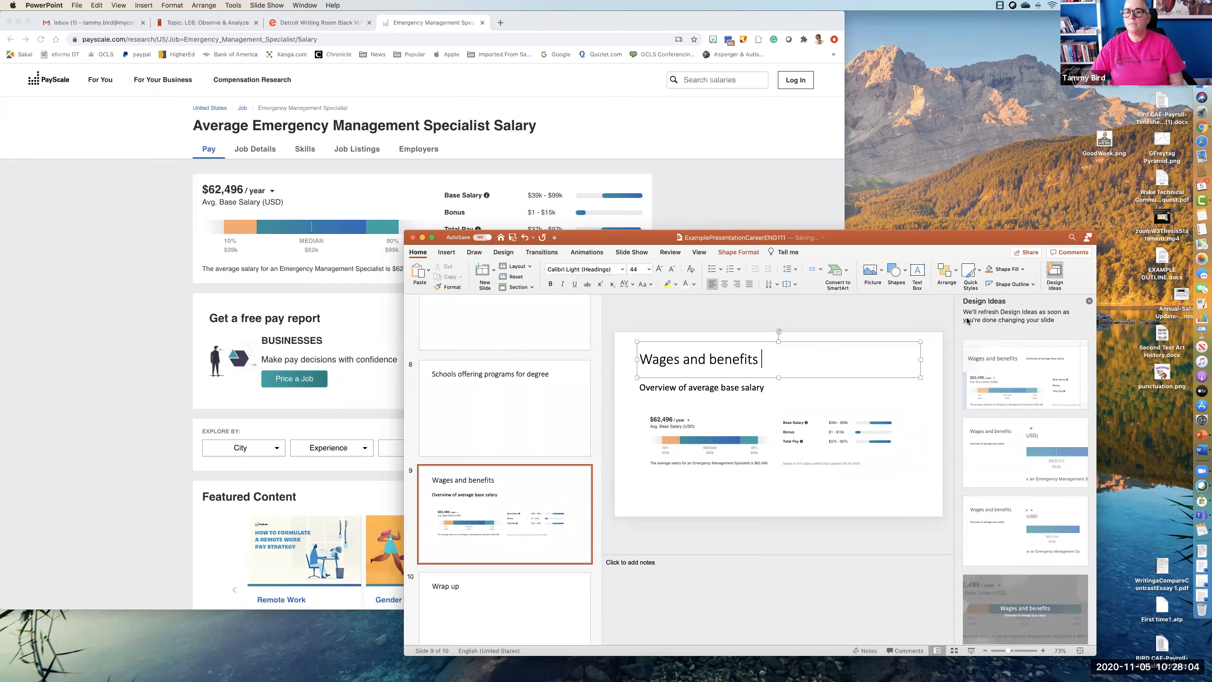
click(900, 317)
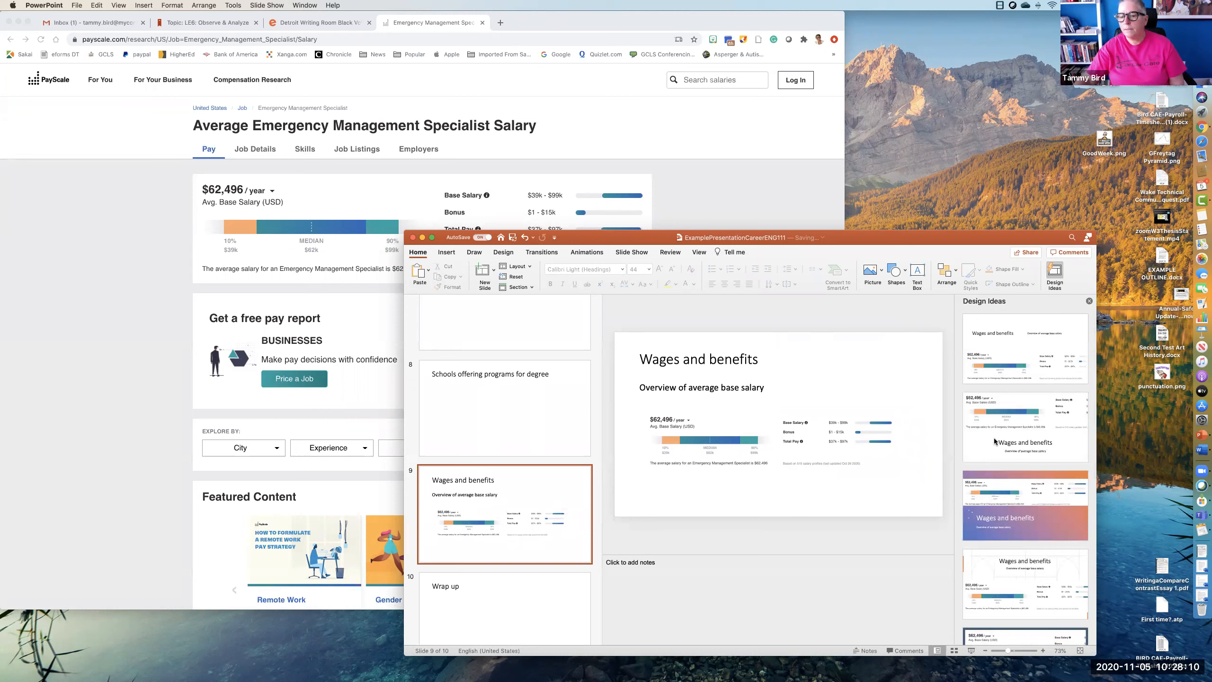
scroll(994, 441, down, 2)
scroll(994, 440, down, 1)
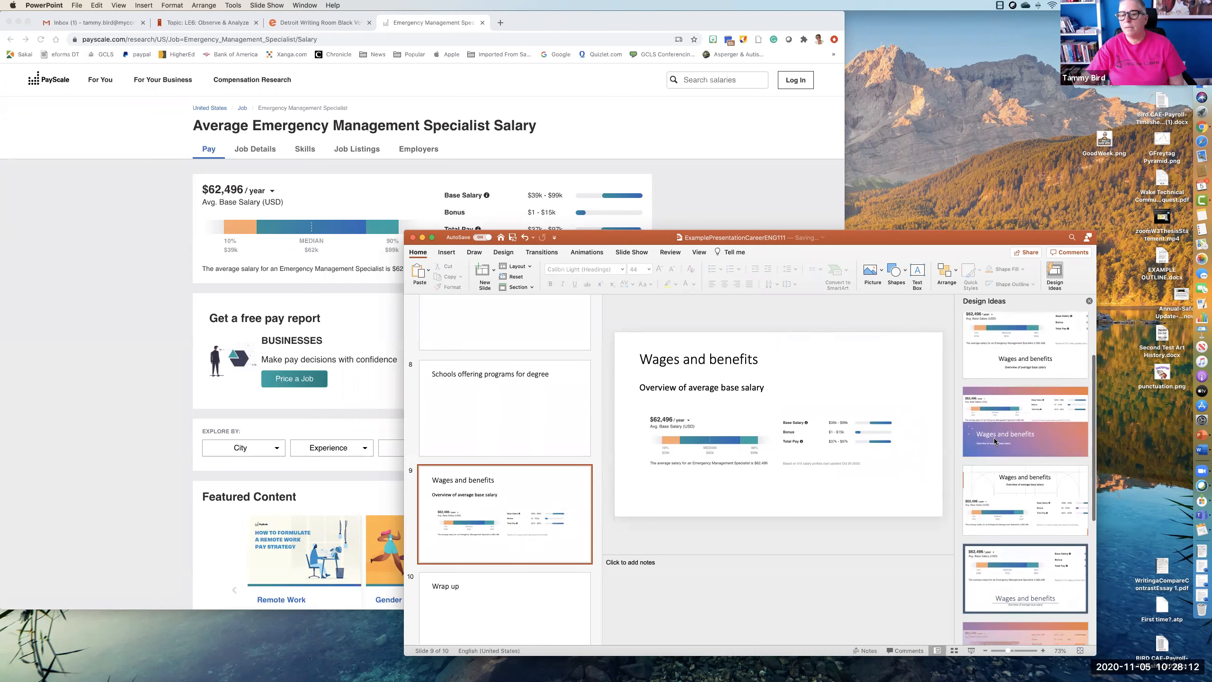
click(1035, 411)
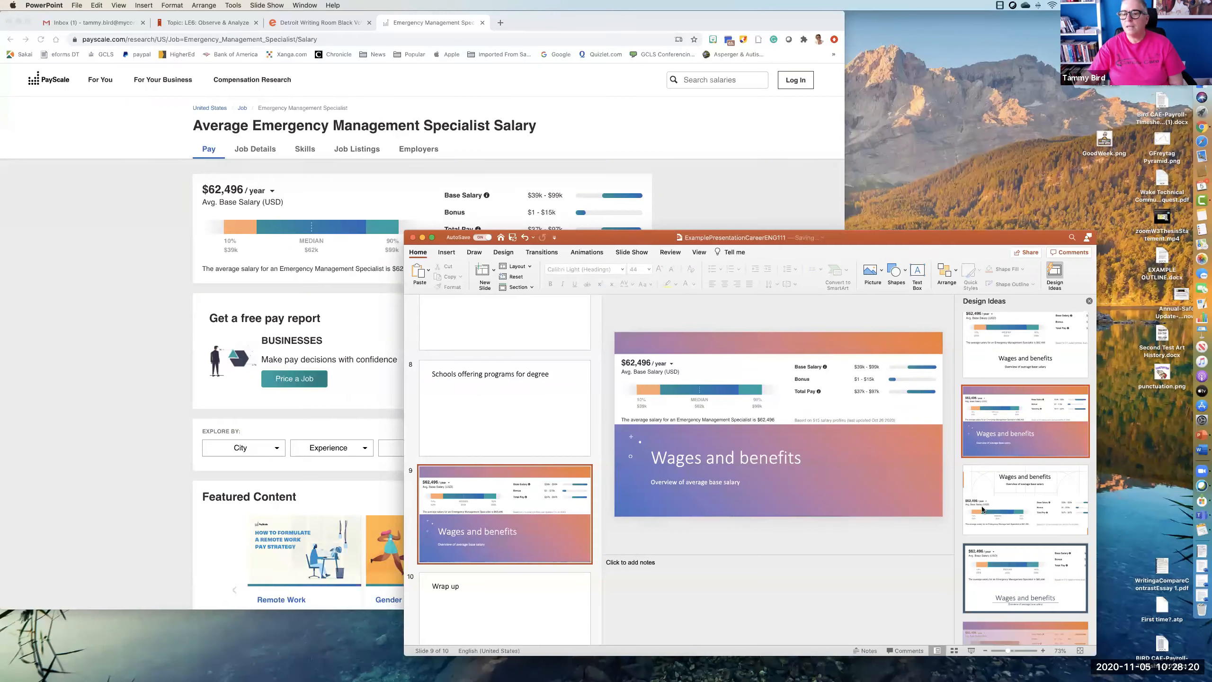
Load more Design Ideas suggestions for the "Wages and benefits" slide and browse the layouts to the end of the list
scroll(997, 503, down, 3)
scroll(997, 503, down, 5)
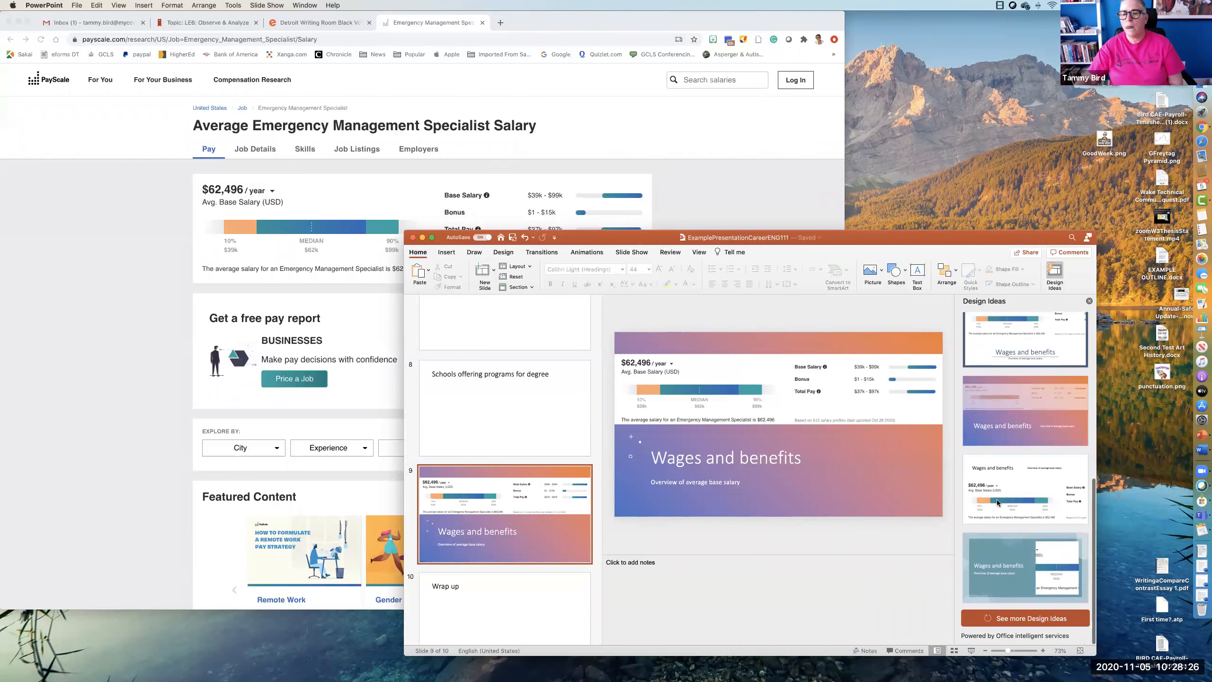
click(1013, 622)
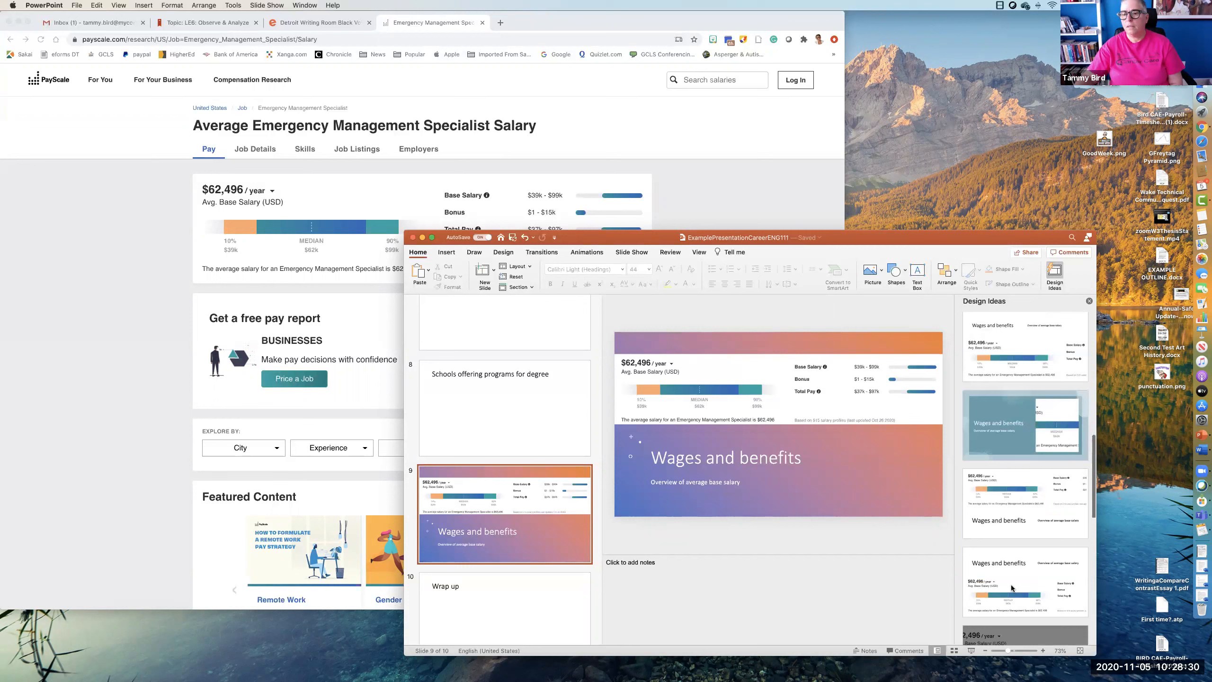
scroll(1011, 588, down, 2)
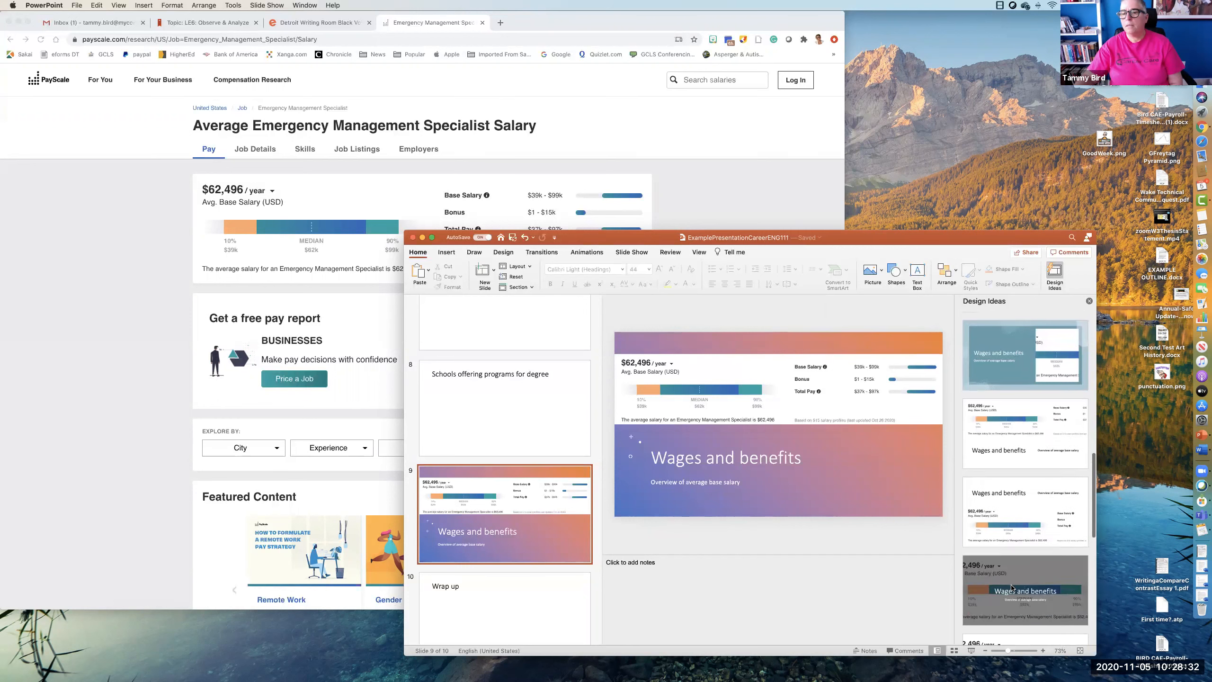
scroll(1011, 588, down, 3)
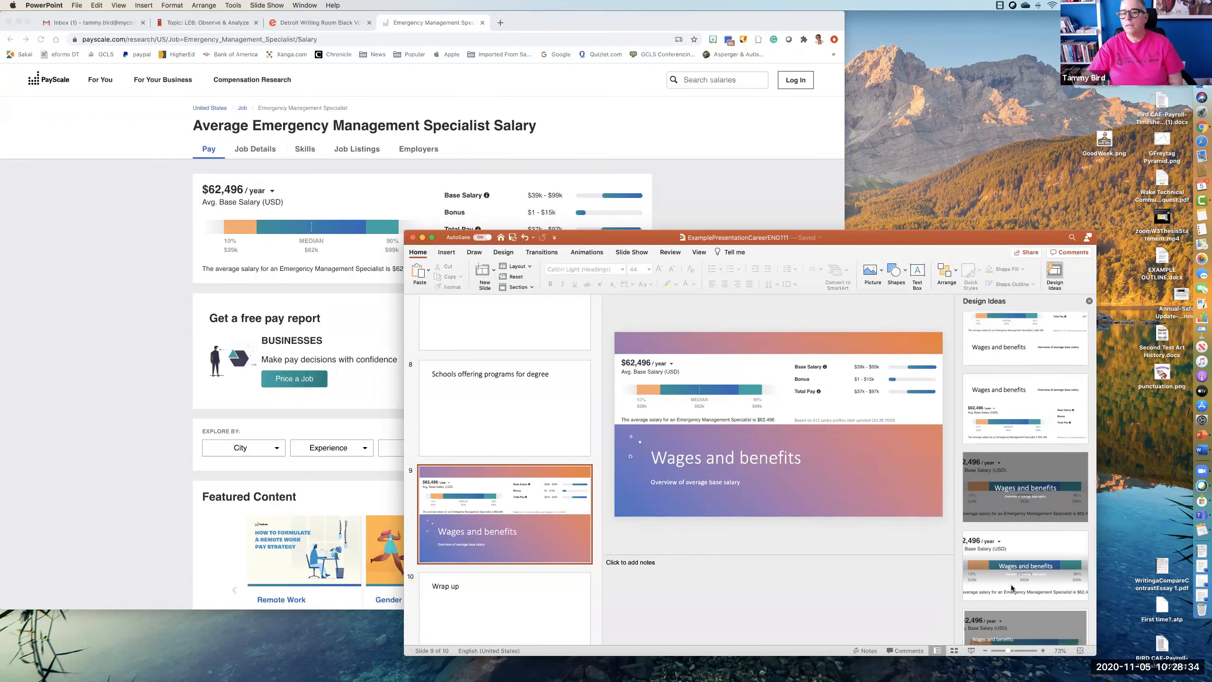
scroll(1011, 584, down, 8)
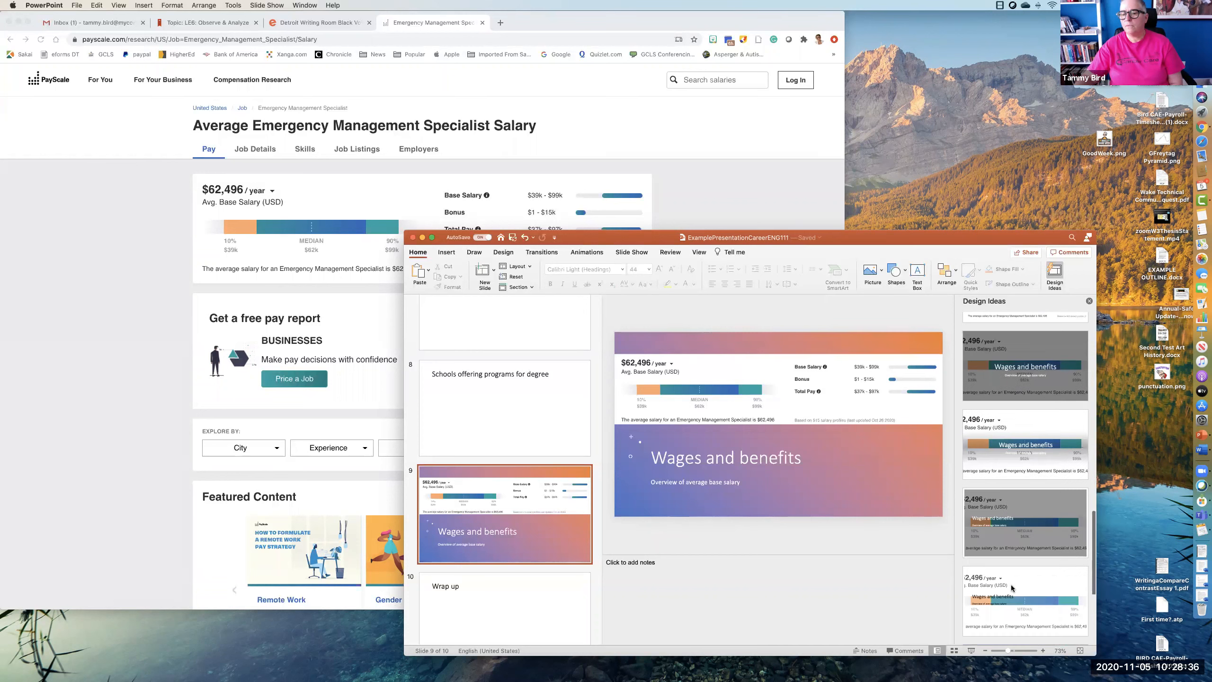
scroll(1011, 584, down, 1)
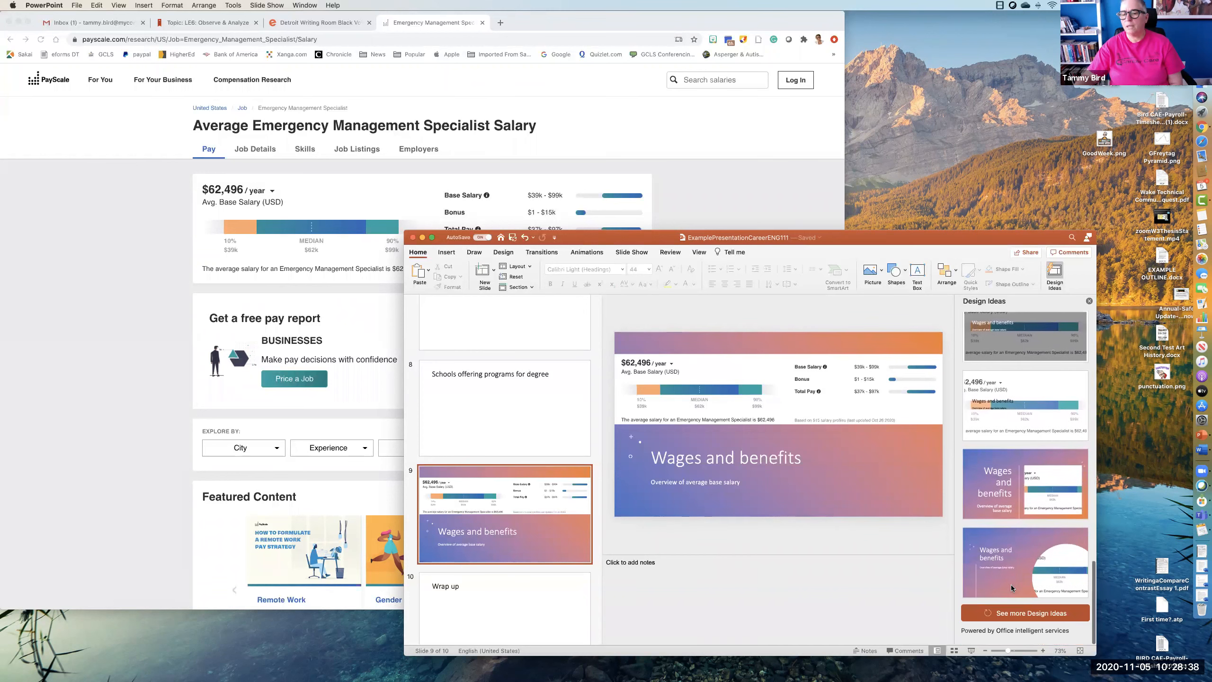
click(1013, 622)
scroll(1013, 621, down, 4)
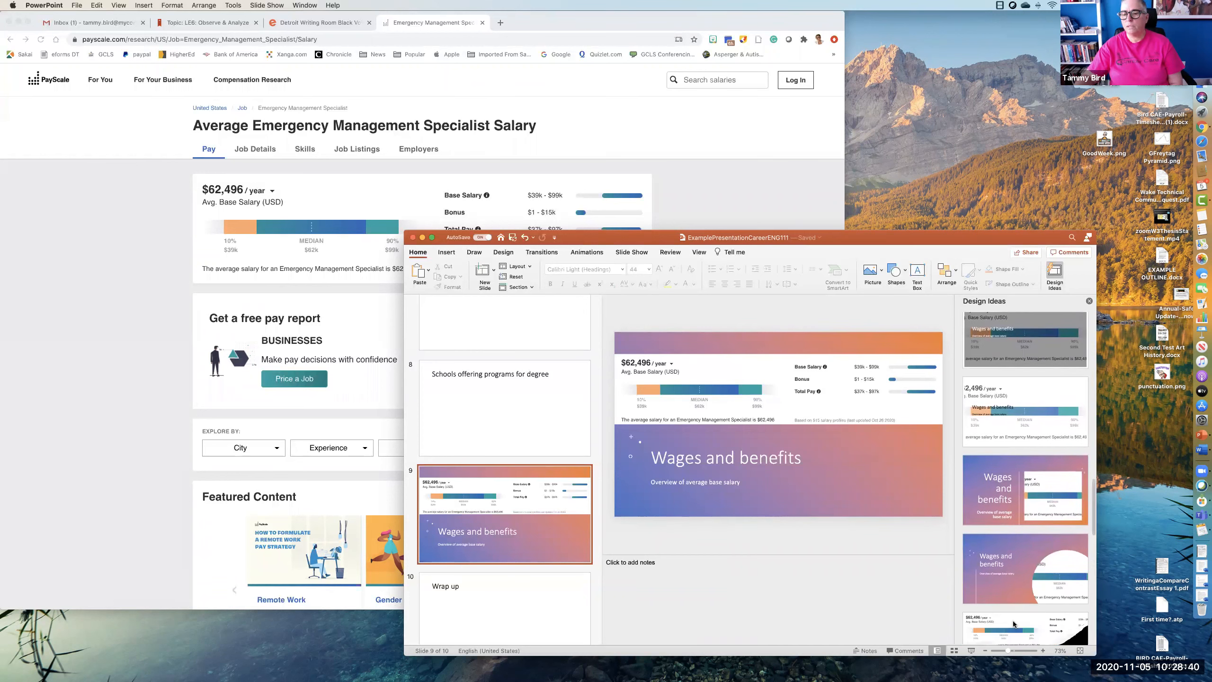
scroll(1013, 621, down, 5)
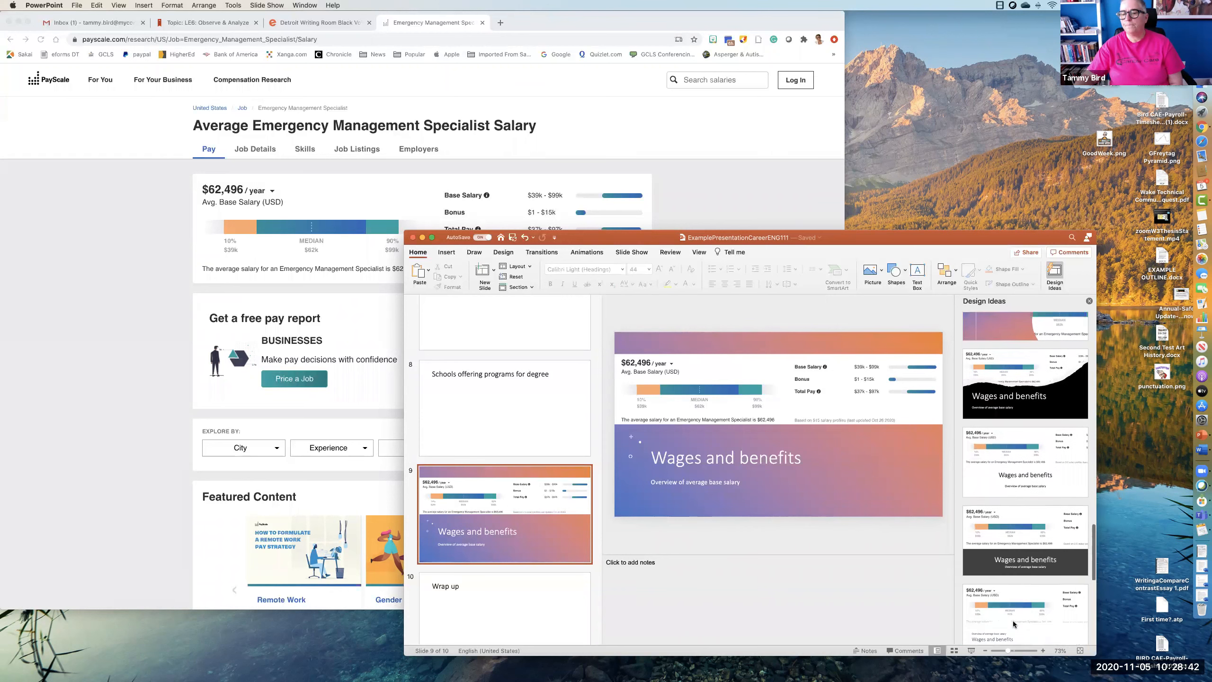
scroll(1013, 620, down, 5)
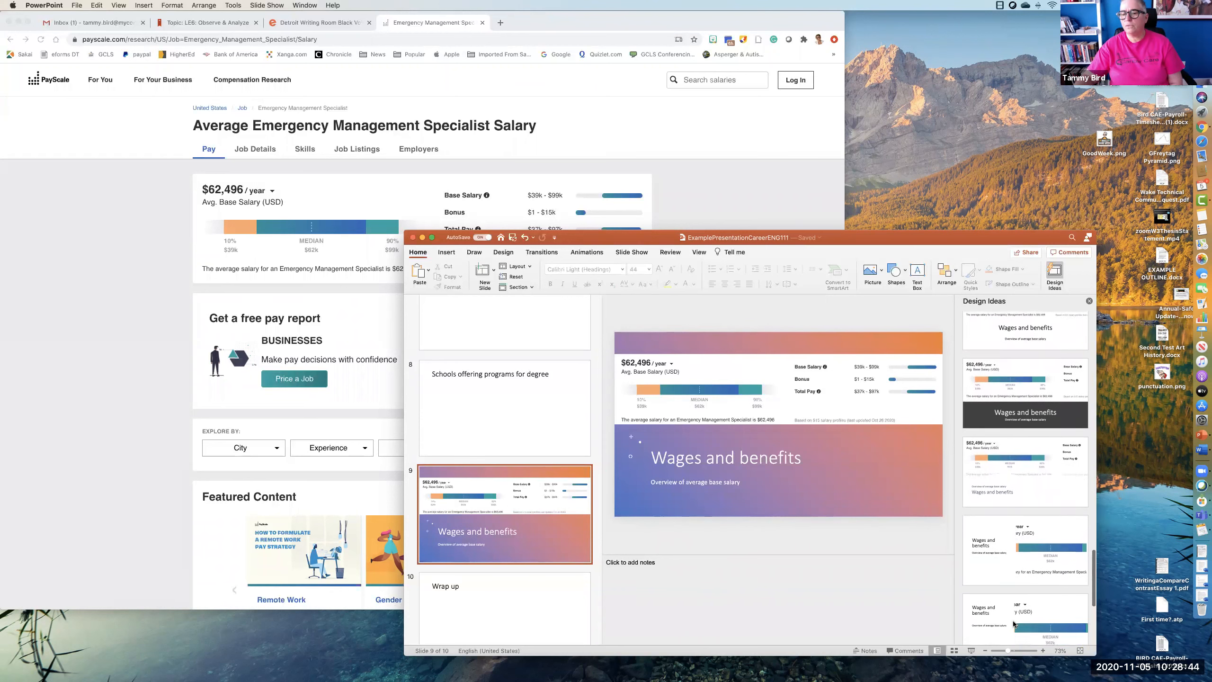
scroll(1013, 620, down, 2)
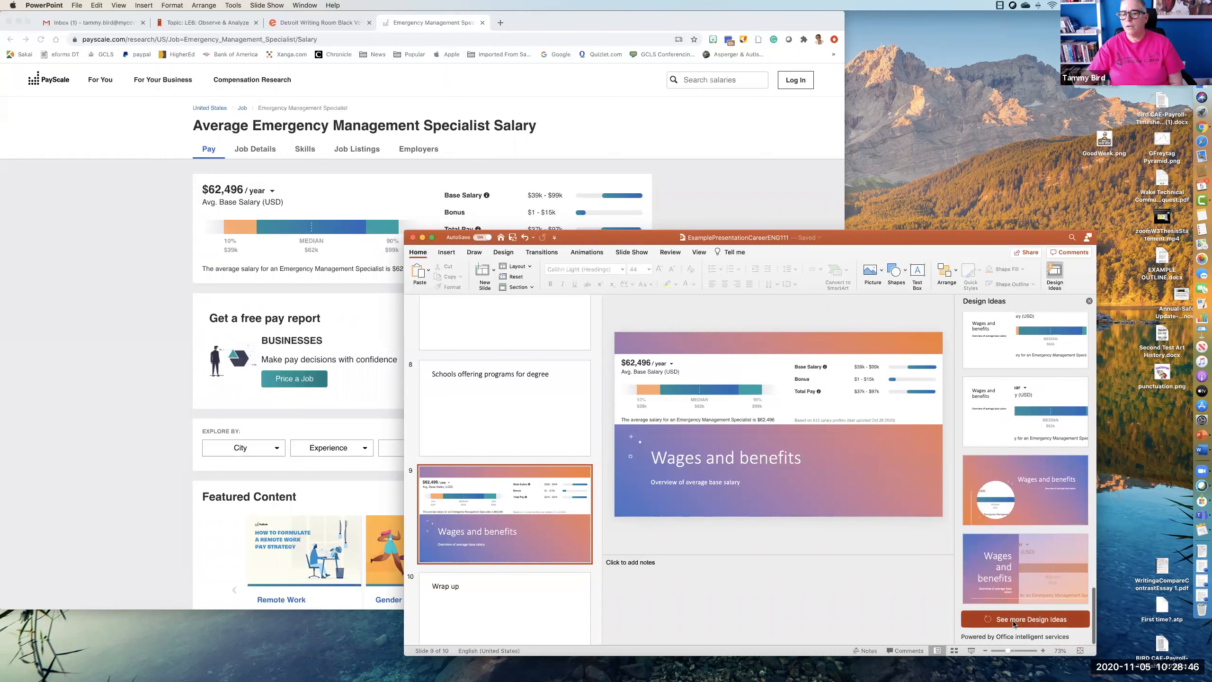
click(1012, 622)
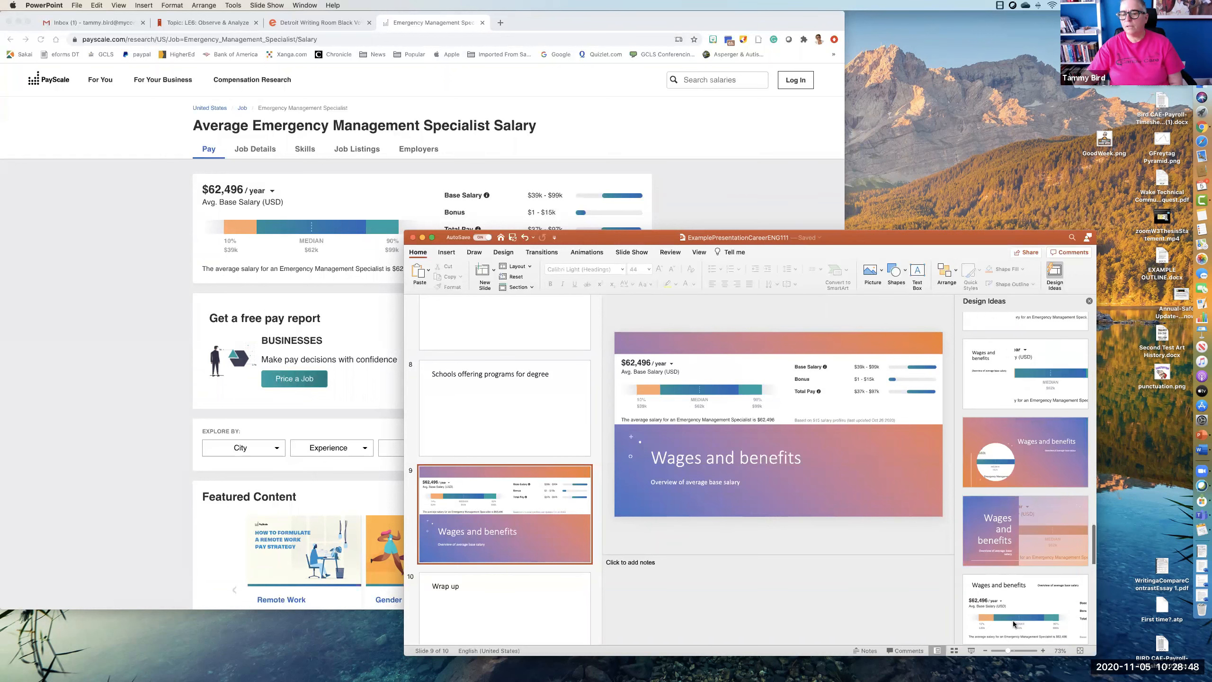
scroll(1013, 623, down, 2)
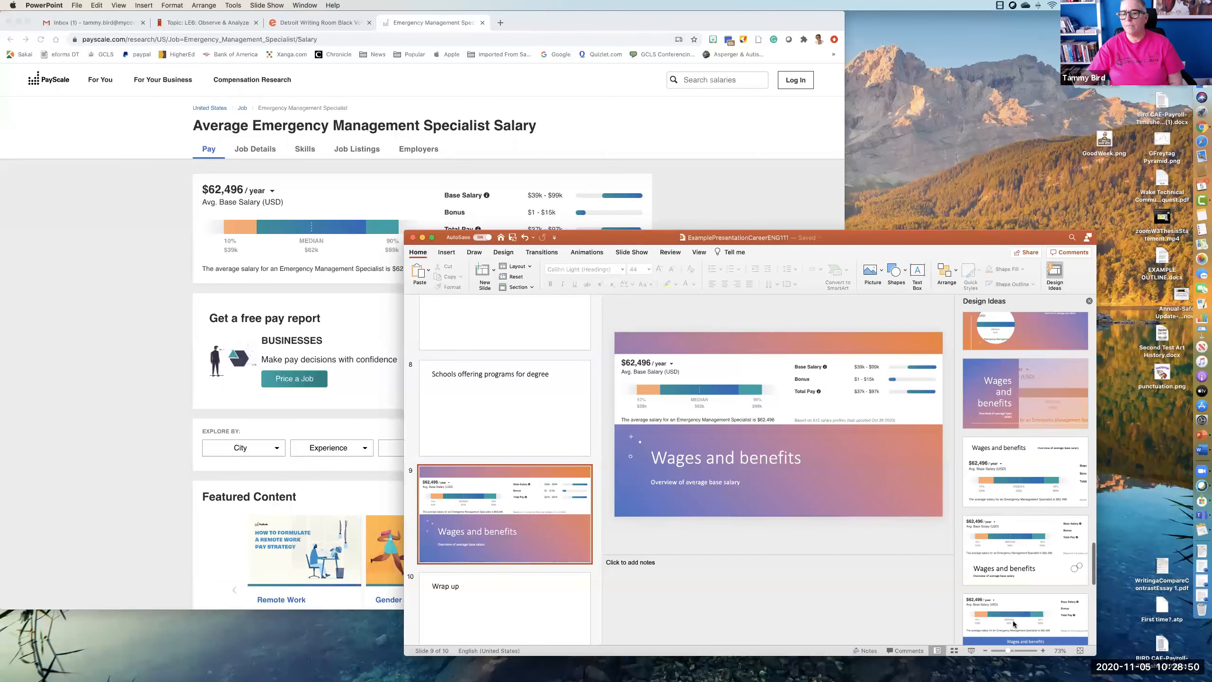
scroll(1013, 621, down, 5)
scroll(1013, 621, down, 3)
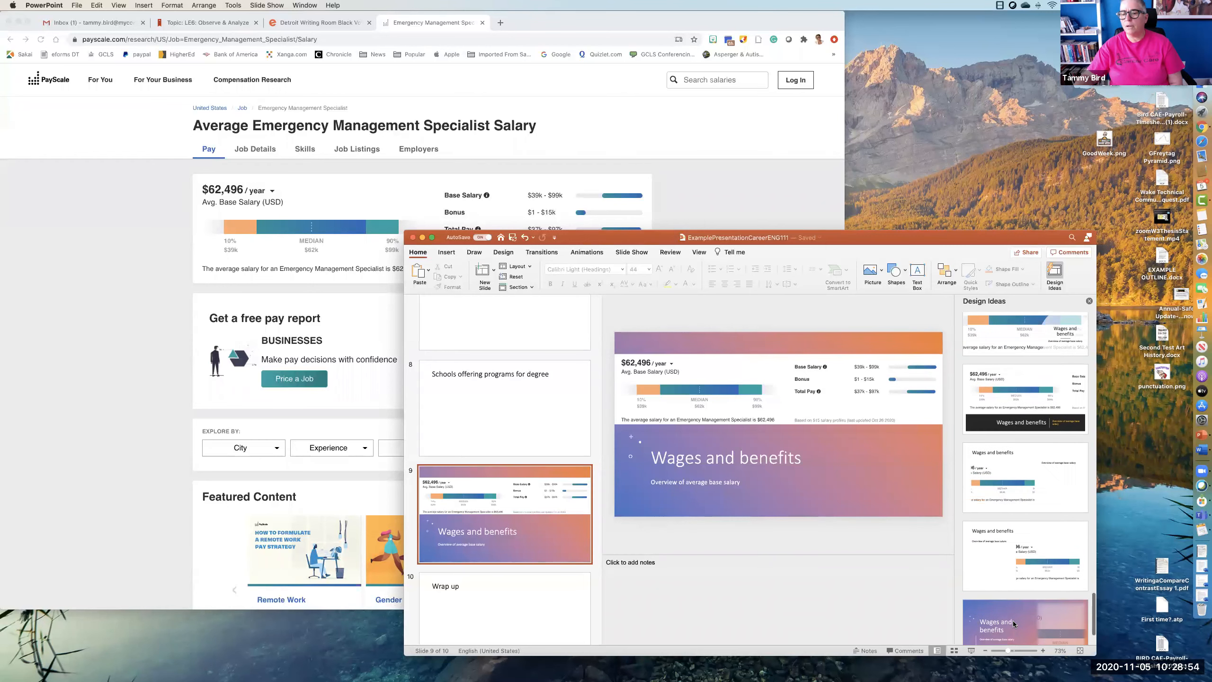
scroll(1013, 621, down, 2)
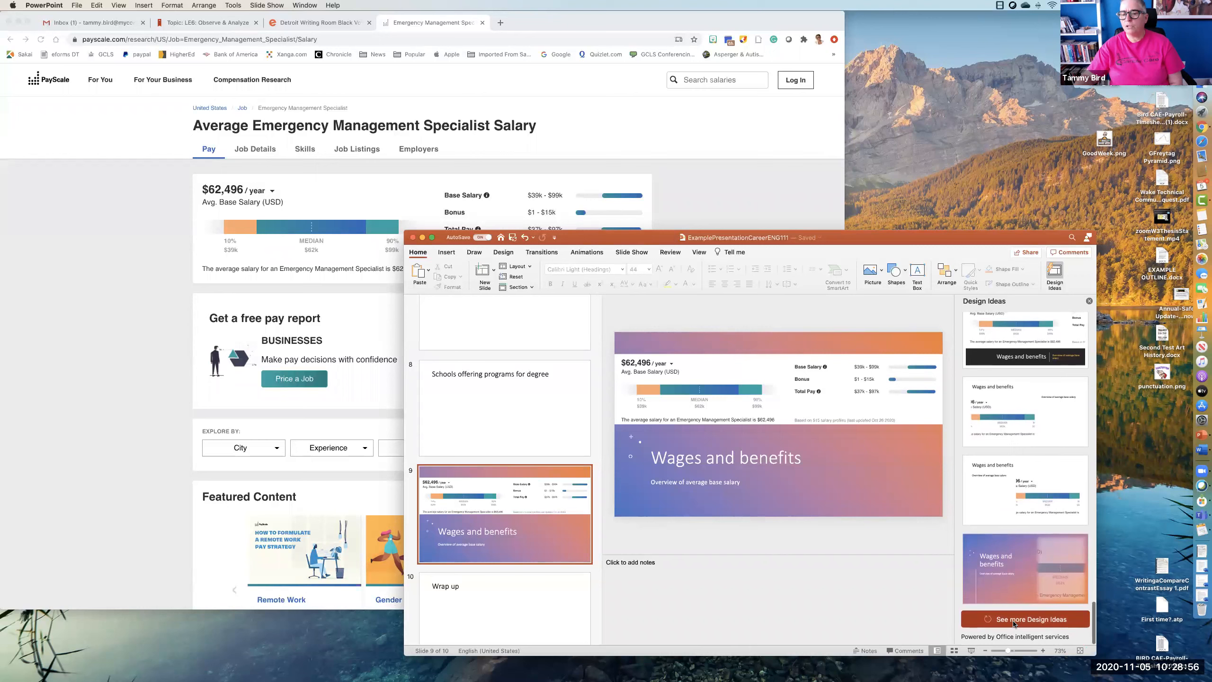
click(1012, 619)
scroll(1013, 623, down, 3)
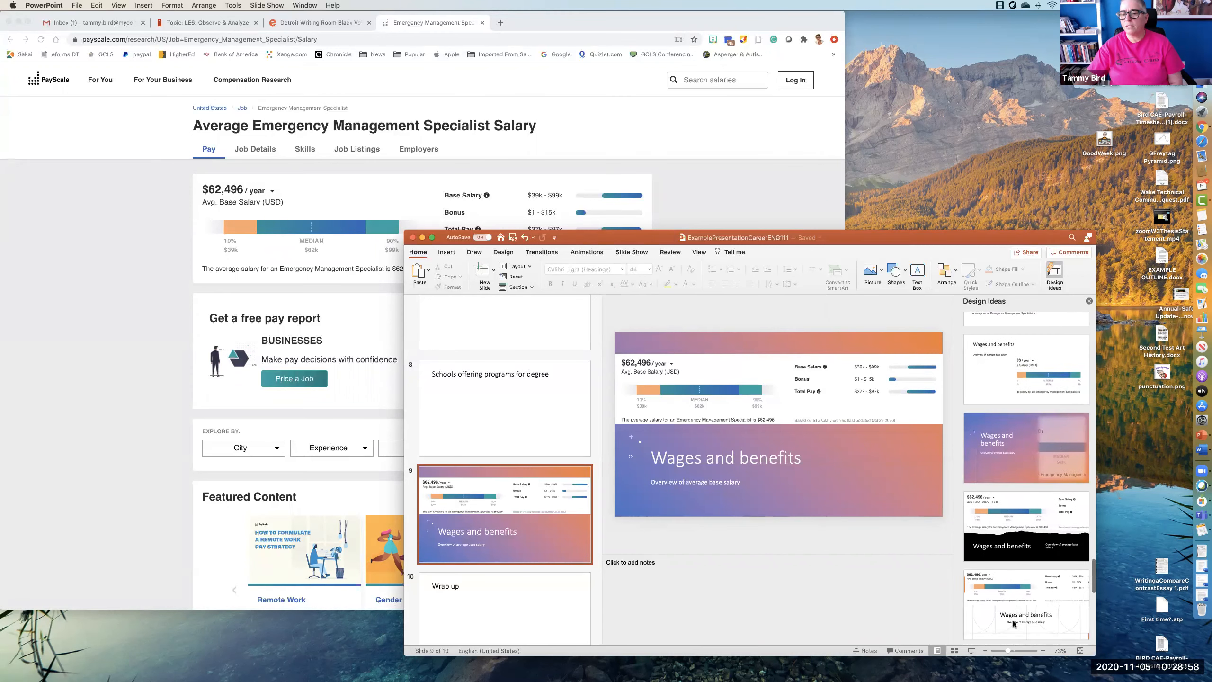
scroll(1013, 621, down, 4)
scroll(1013, 622, down, 5)
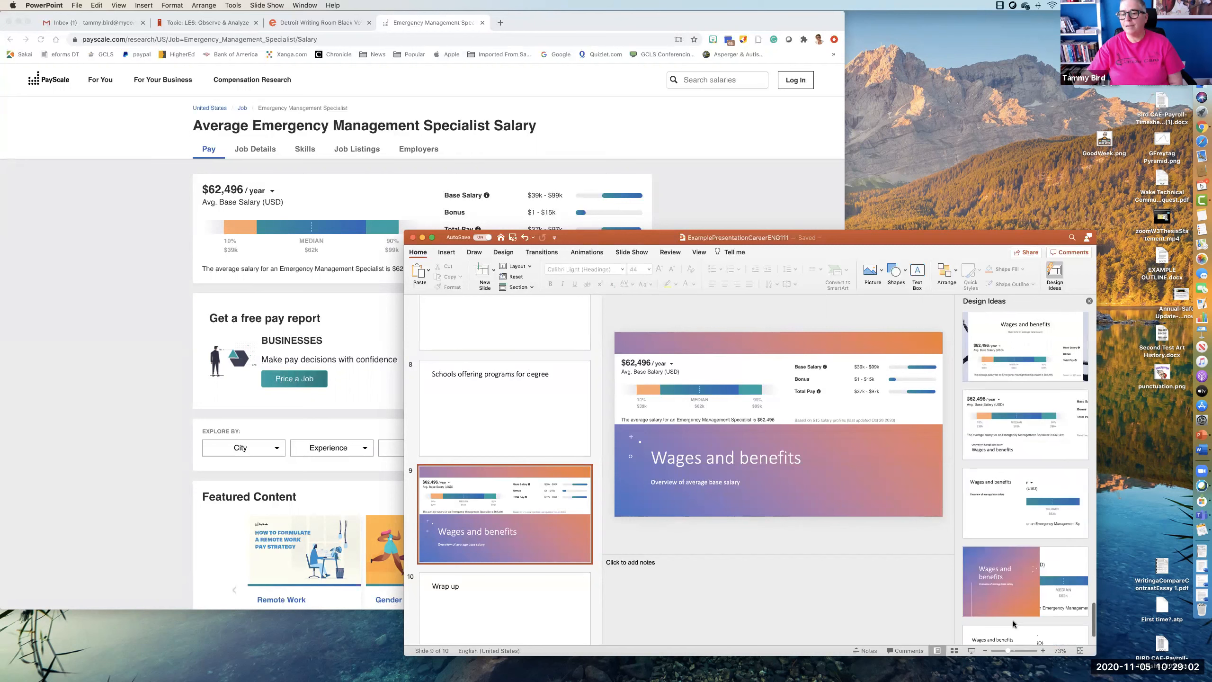
scroll(1013, 621, down, 2)
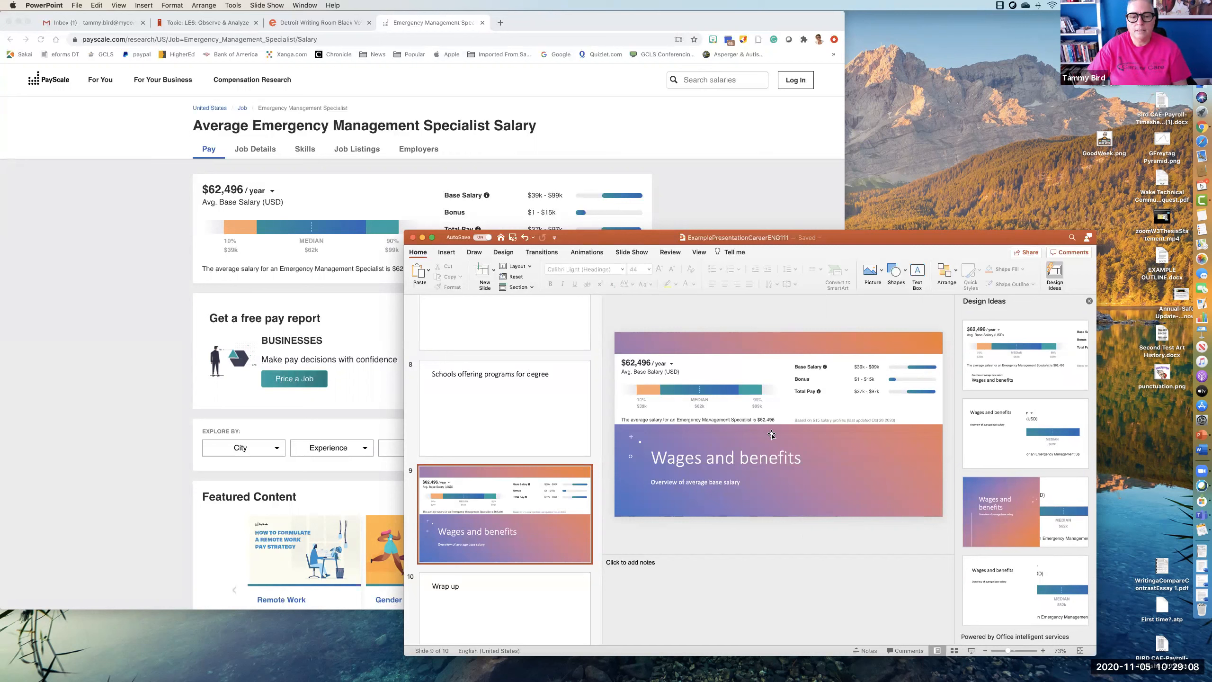
Skim the neighbouring slides and close the Design Ideas suggestions
scroll(558, 449, up, 5)
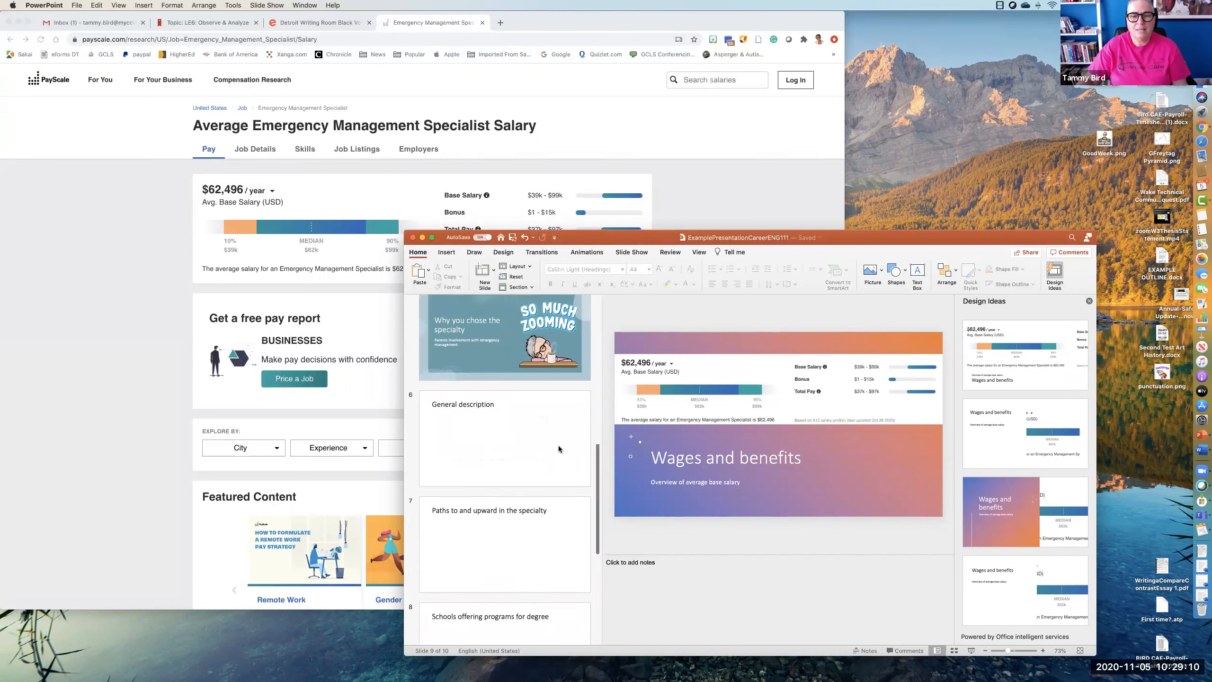
scroll(558, 448, down, 5)
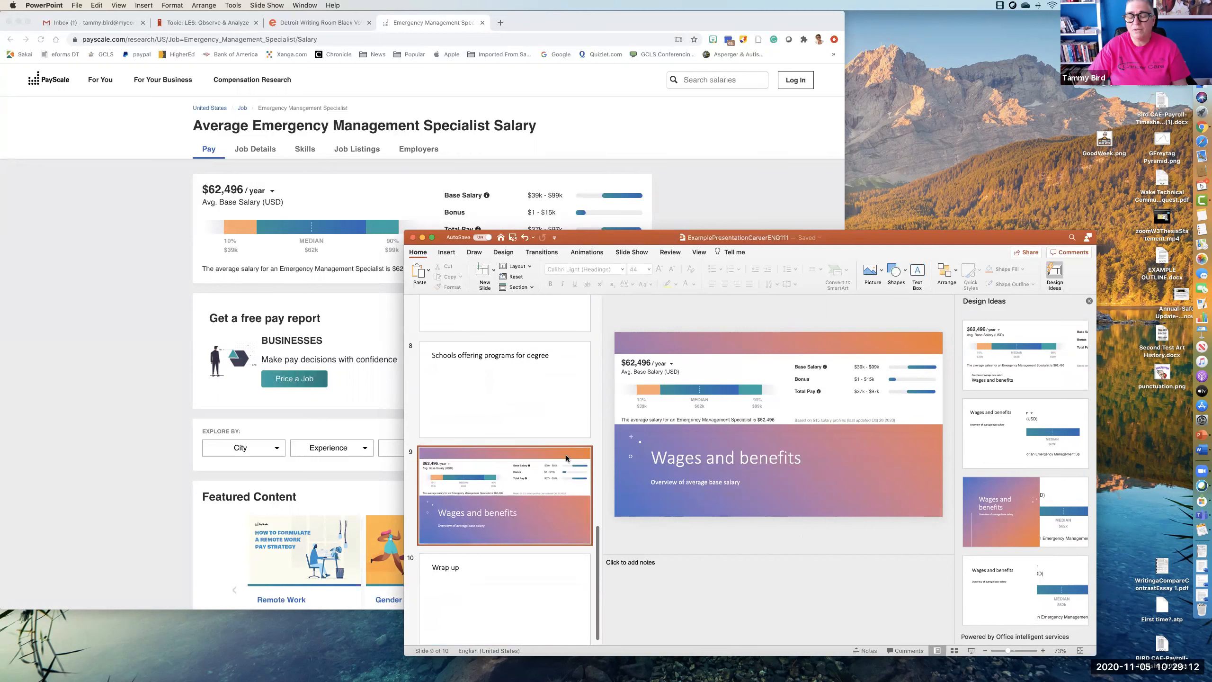
click(1089, 301)
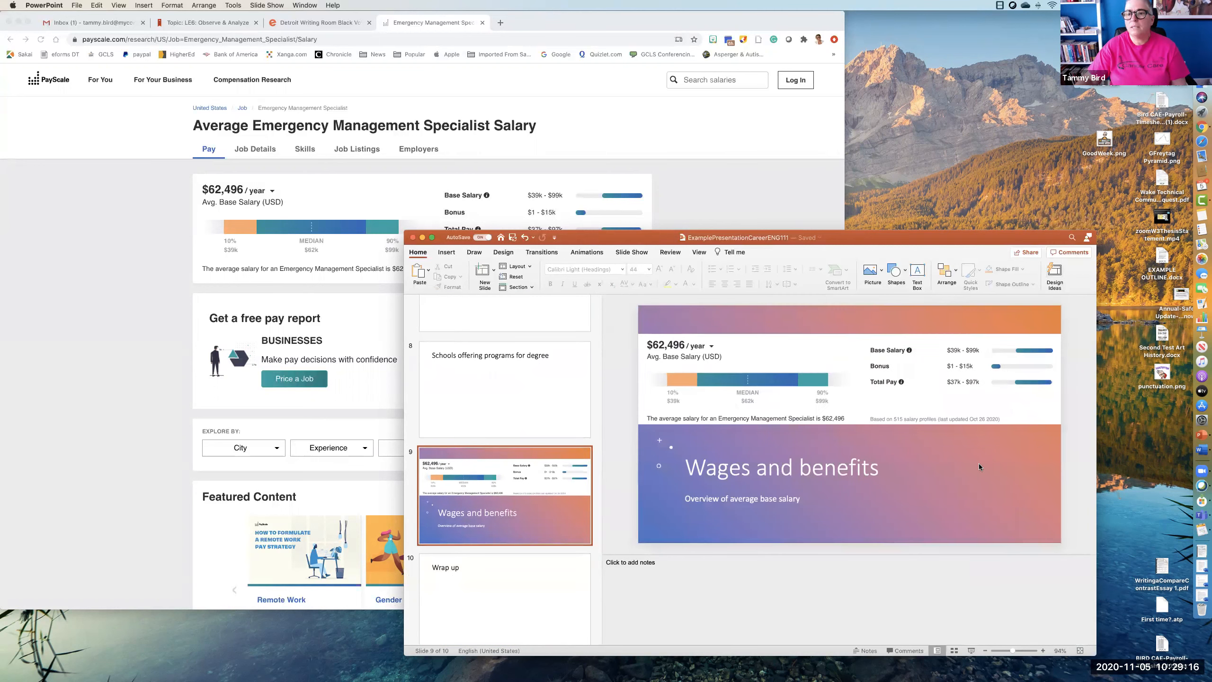
Open the Format Background settings for the "Wages and benefits" slide
click(945, 509)
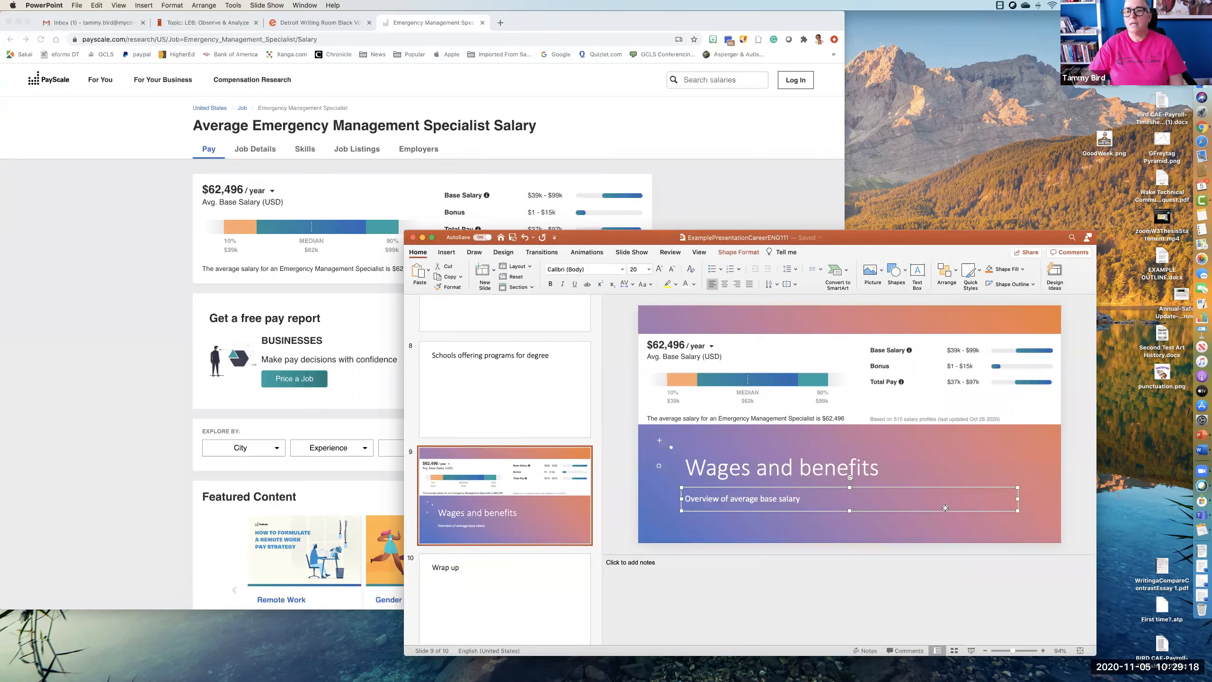
click(960, 480)
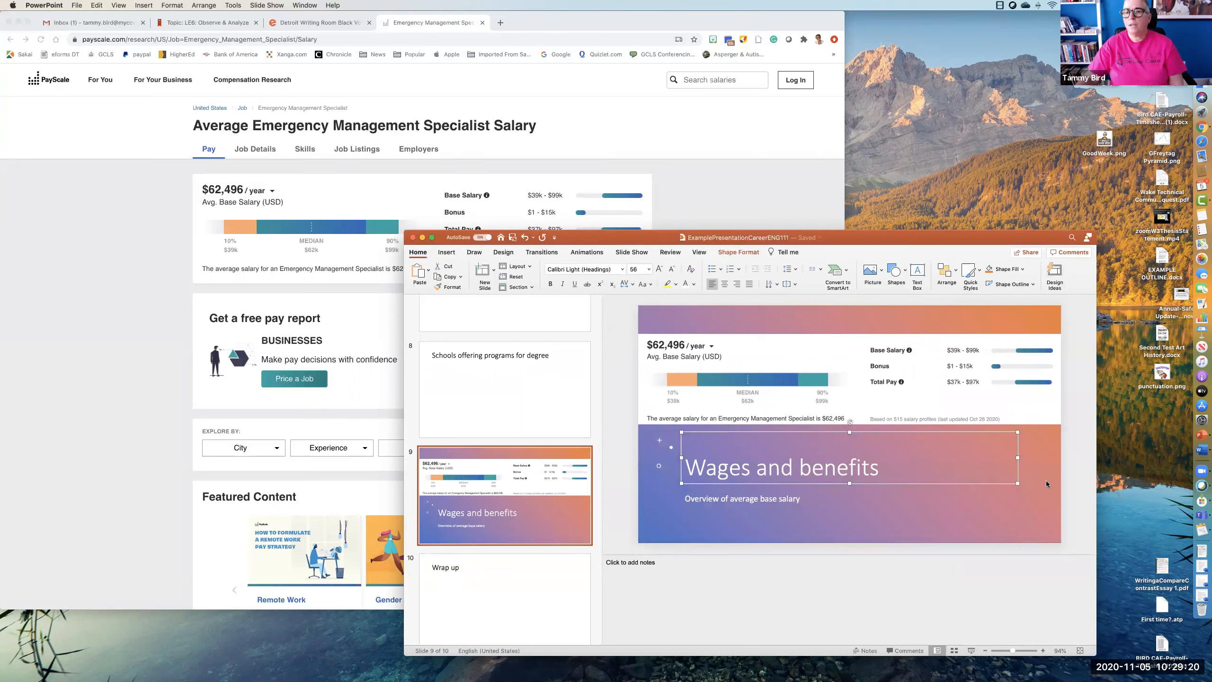
click(1026, 481)
click(996, 485)
right_click(994, 481)
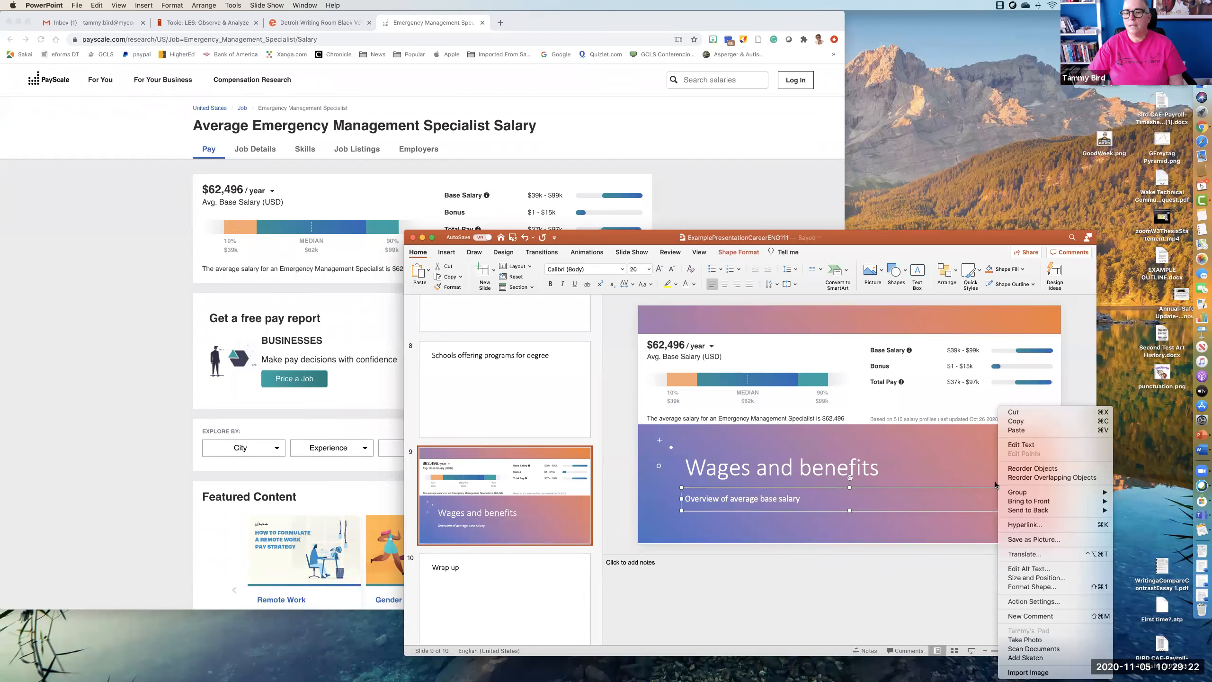
click(973, 467)
right_click(983, 452)
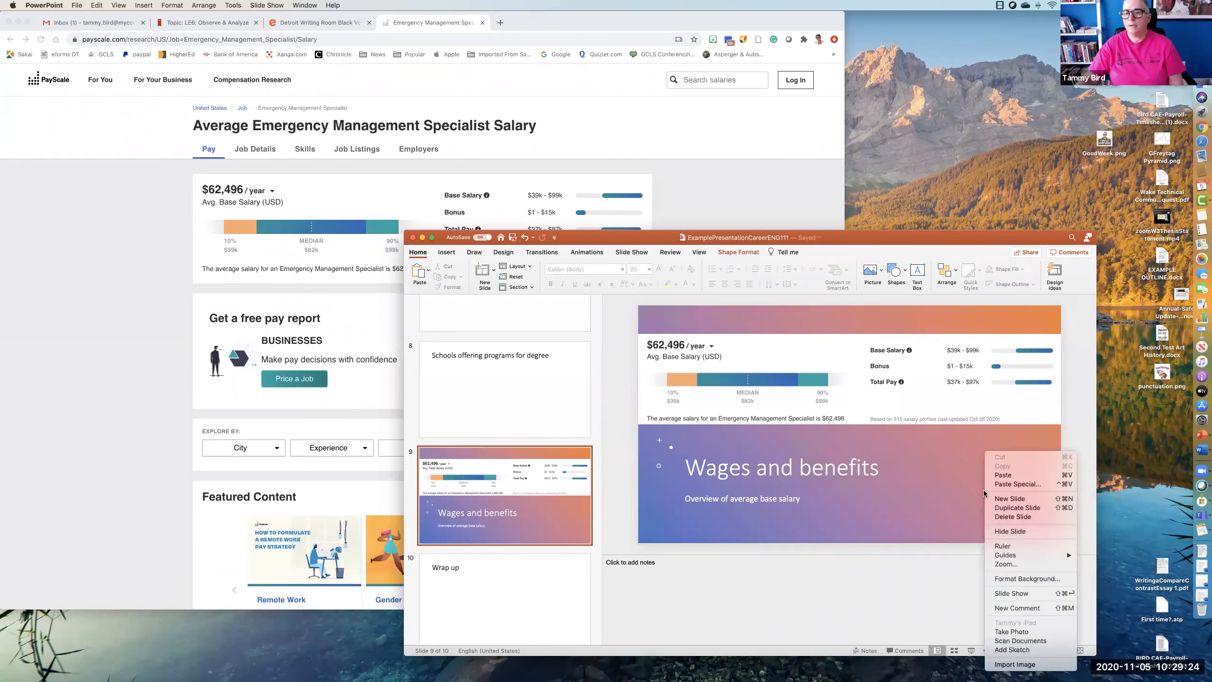
click(1014, 578)
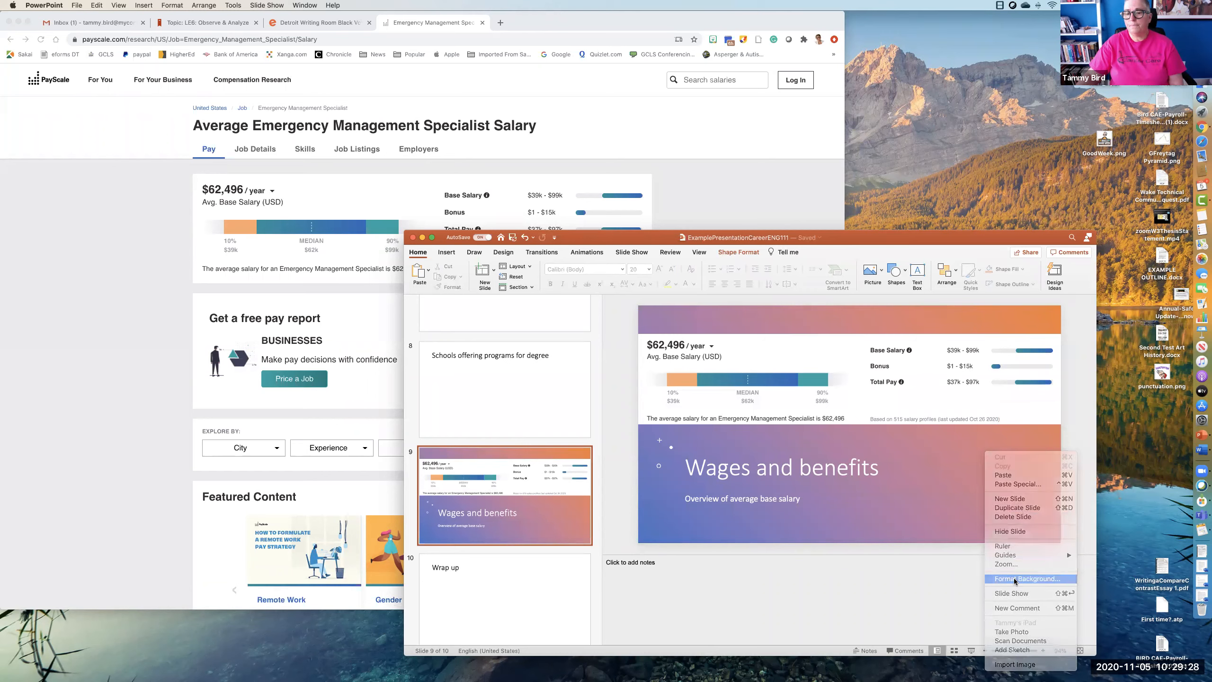
Try gradient and solid fills for the slide background, and toggle the hiding of background graphics
click(966, 365)
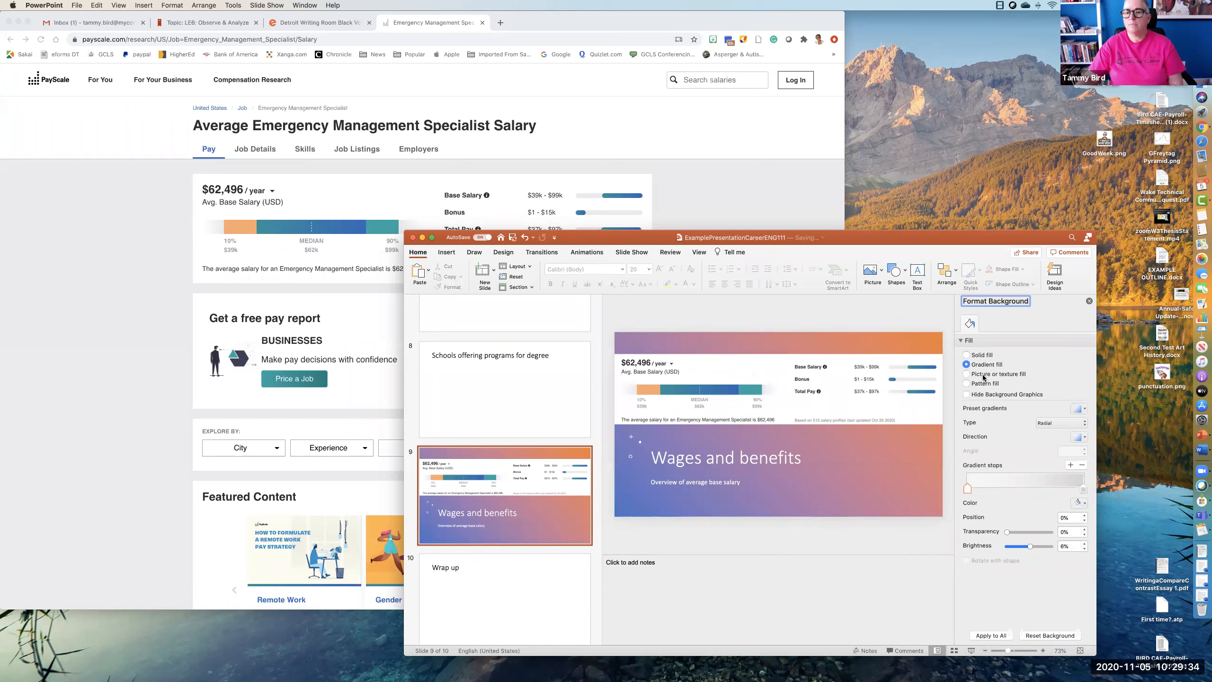
click(966, 395)
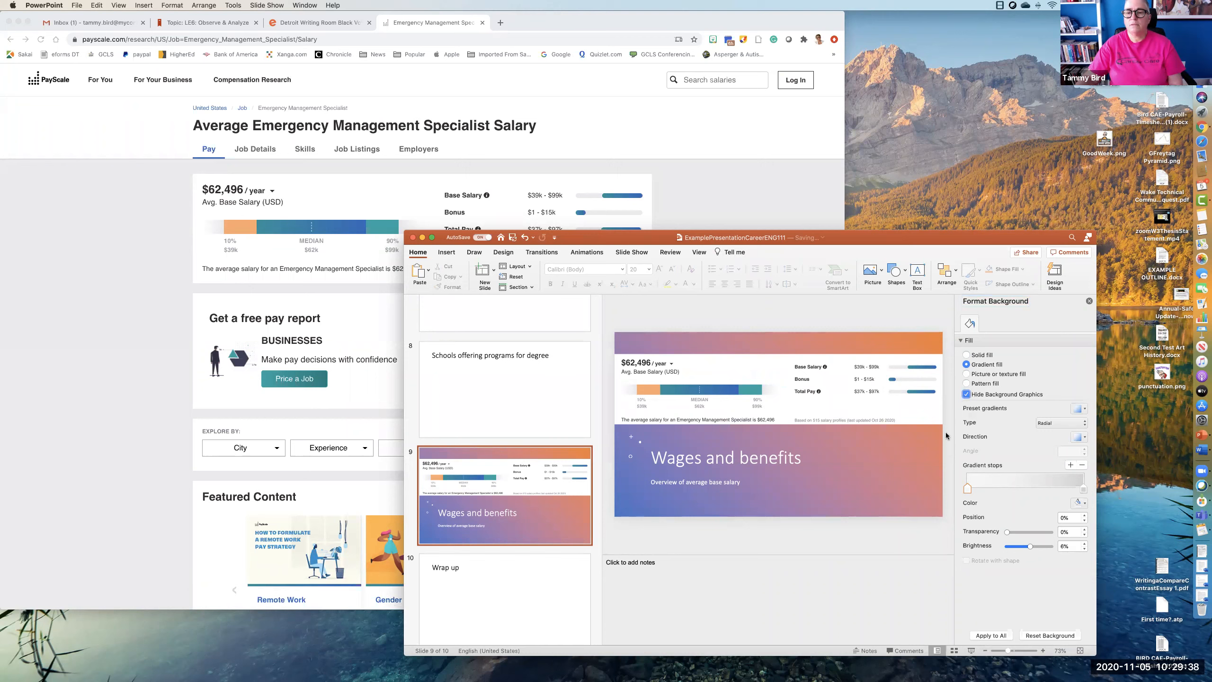
click(966, 355)
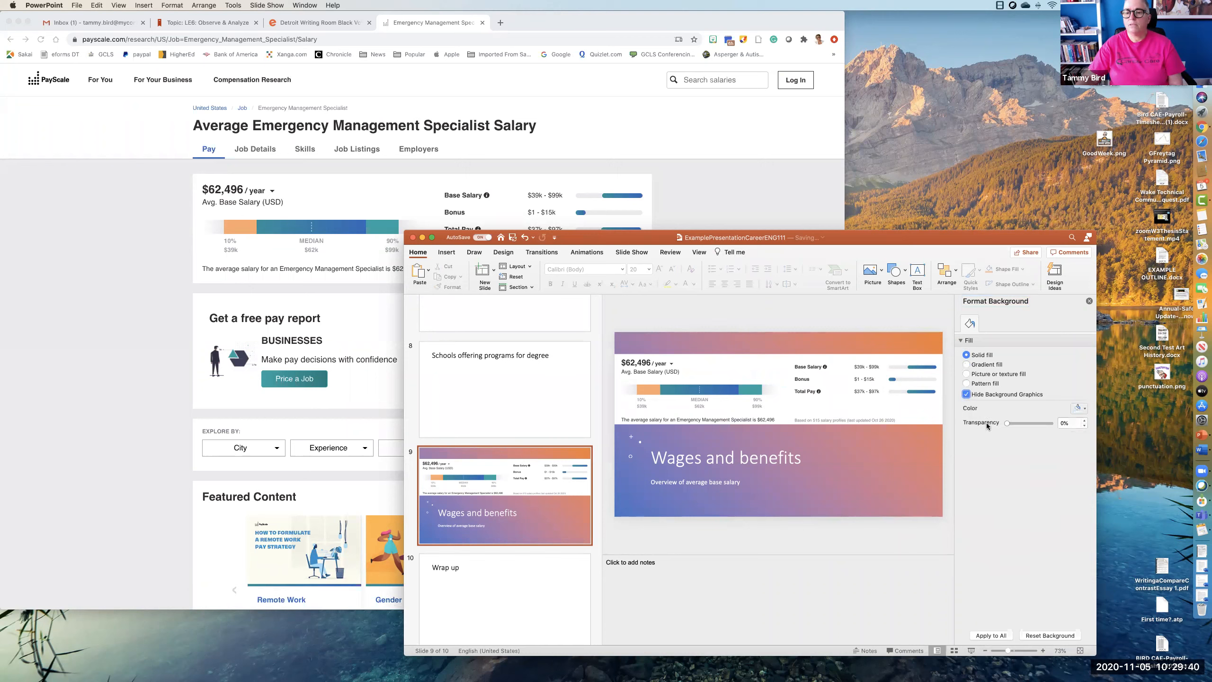
mouse_move(1008, 422)
mouse_down()
mouse_move(1039, 423)
mouse_move(1006, 423)
mouse_up()
click(967, 395)
Undo the last background change and close both the Format Background settings and the regenerated Design Ideas
click(1053, 271)
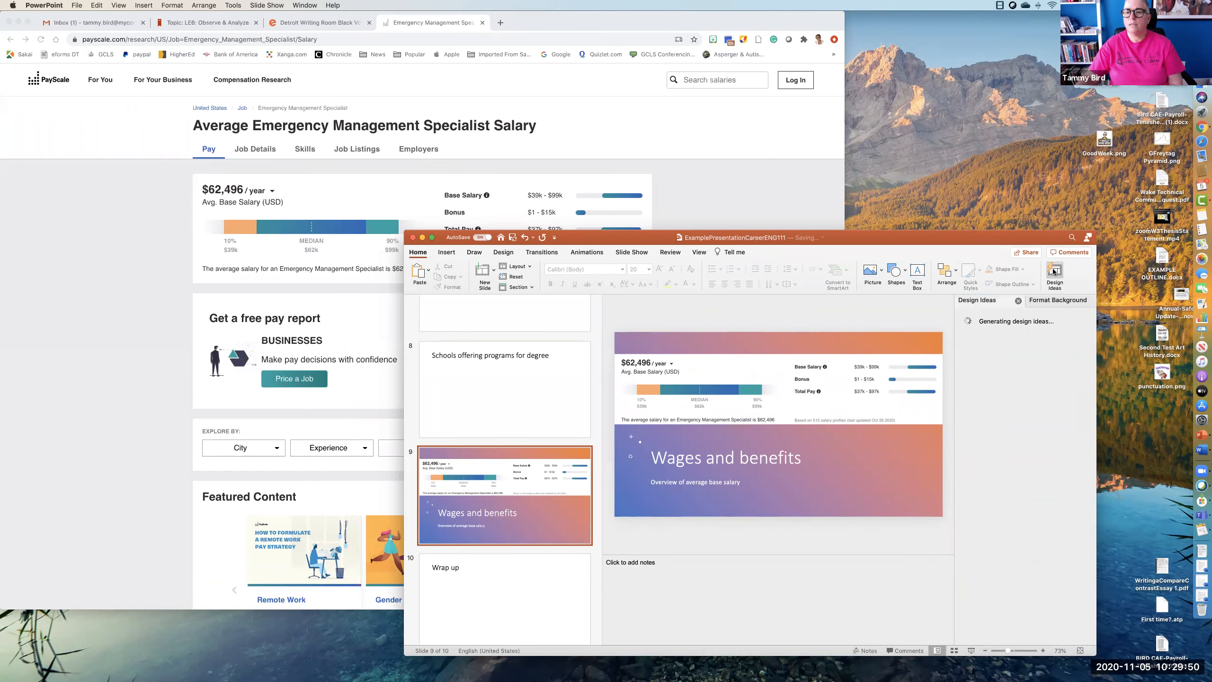
click(524, 238)
click(1088, 300)
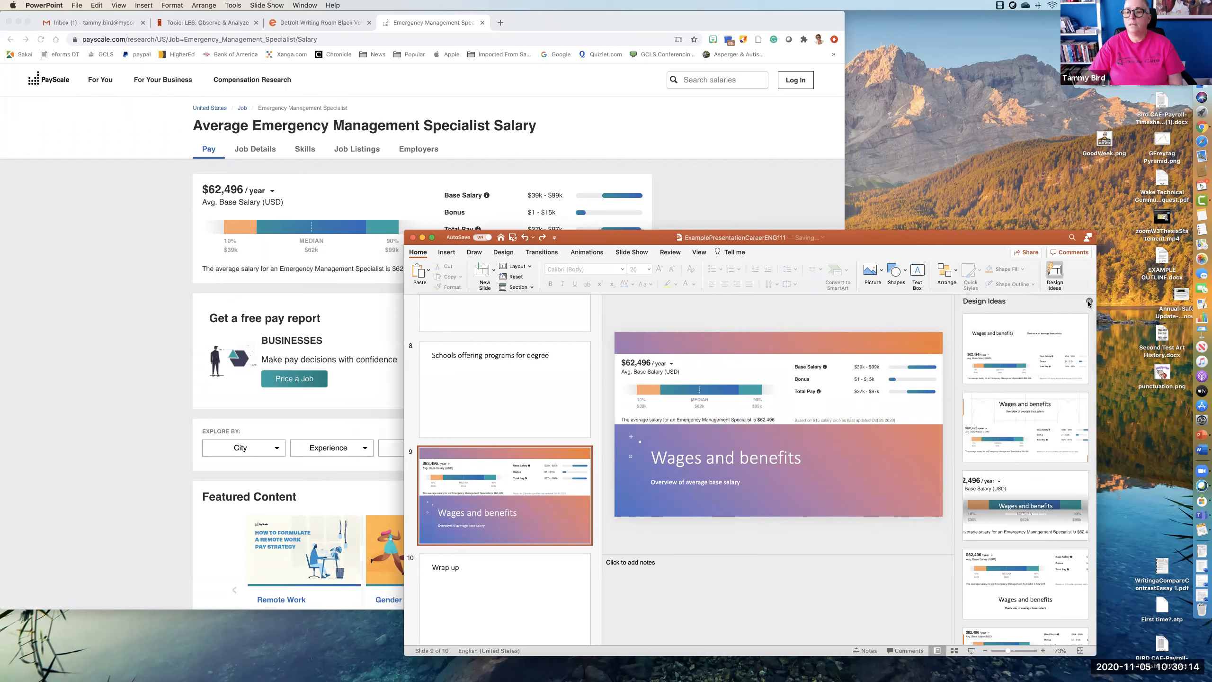
click(1089, 301)
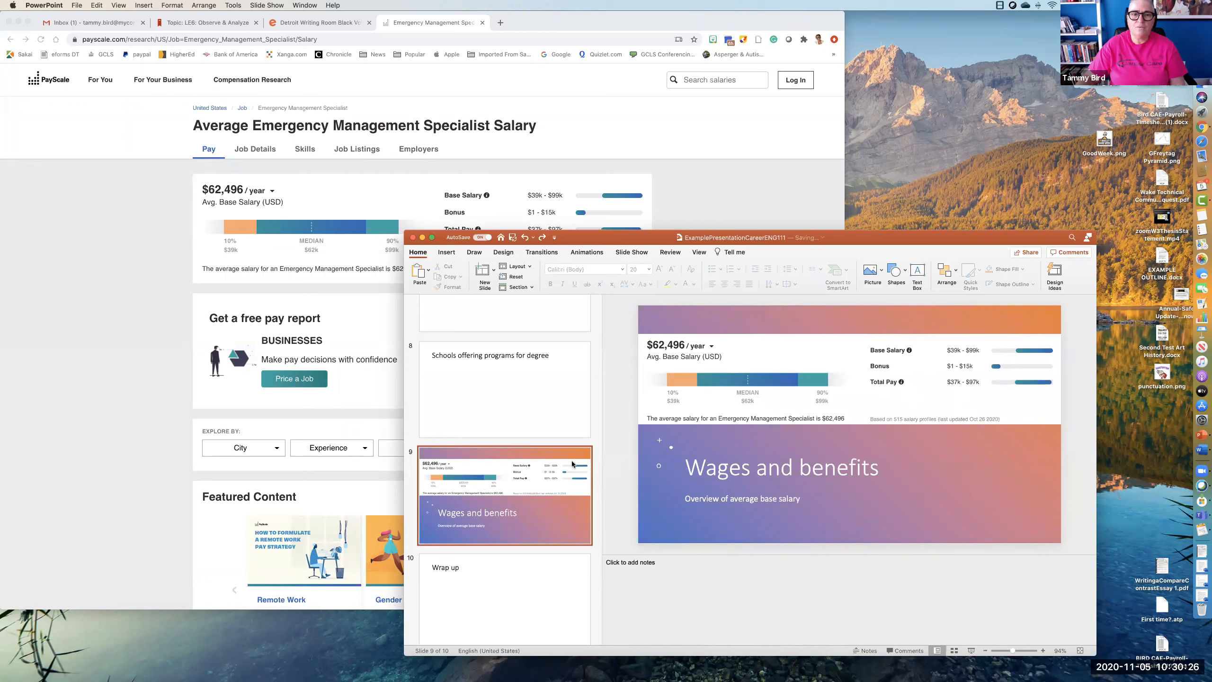
Look back at the earlier "Why you chose the specialty" slides and undo the remaining recent background changes
scroll(572, 463, up, 10)
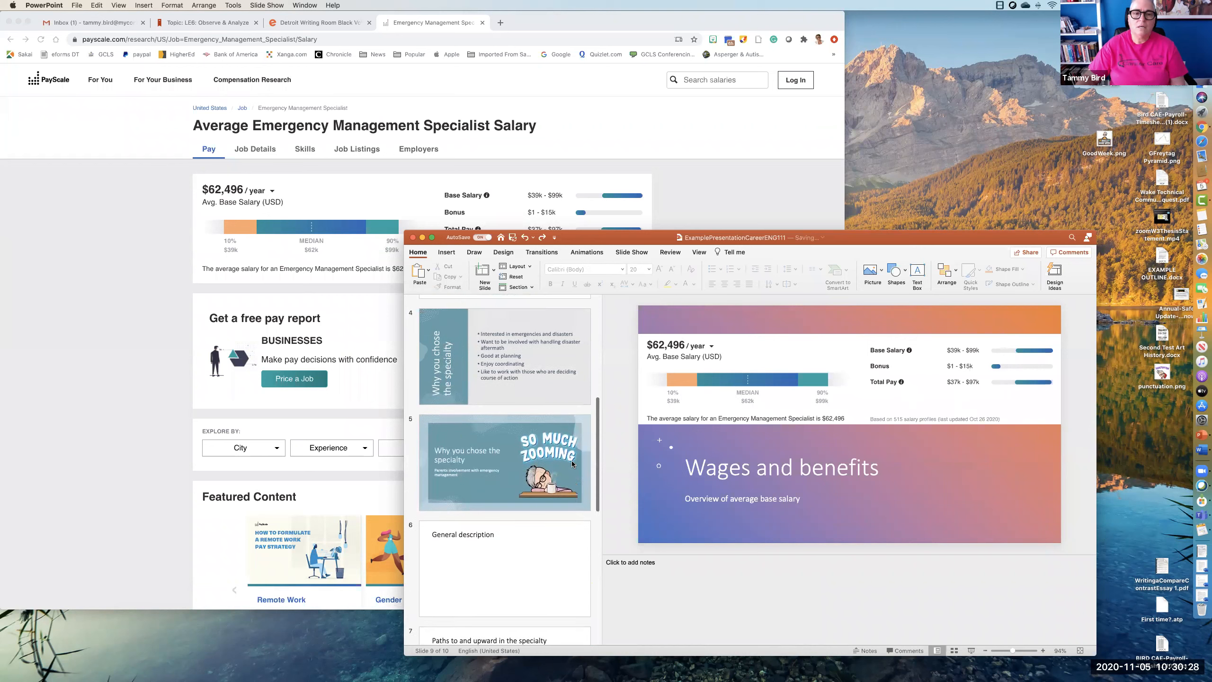
scroll(443, 405, up, 1)
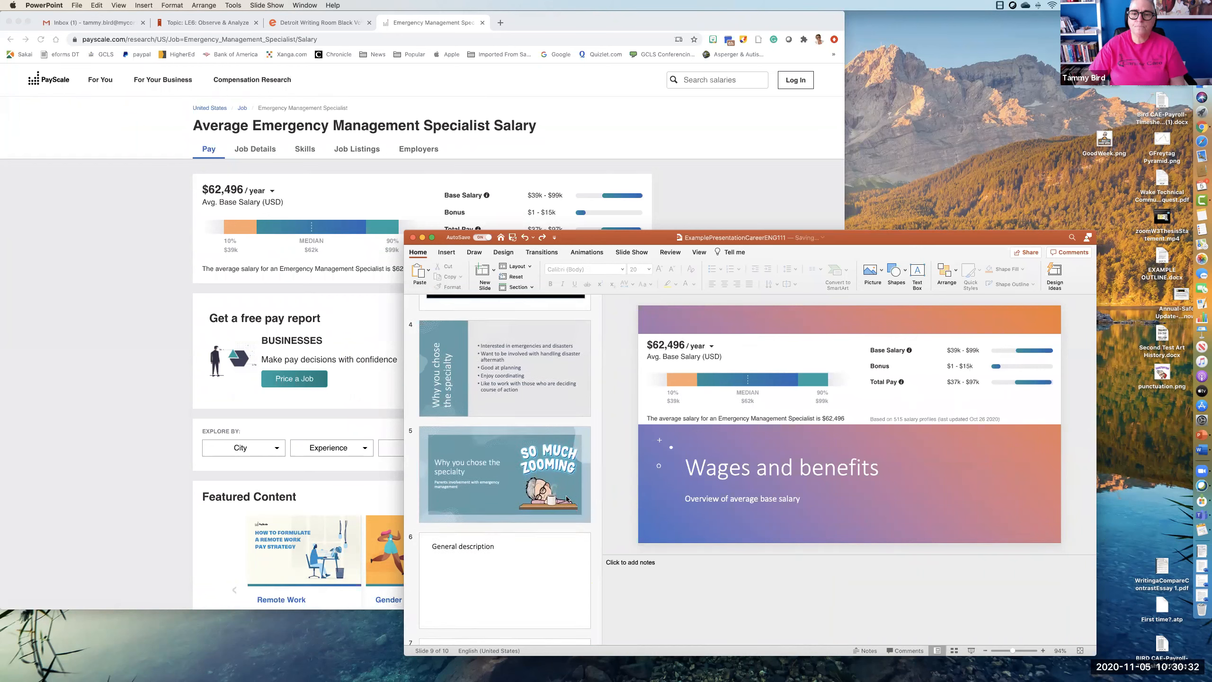
click(524, 238)
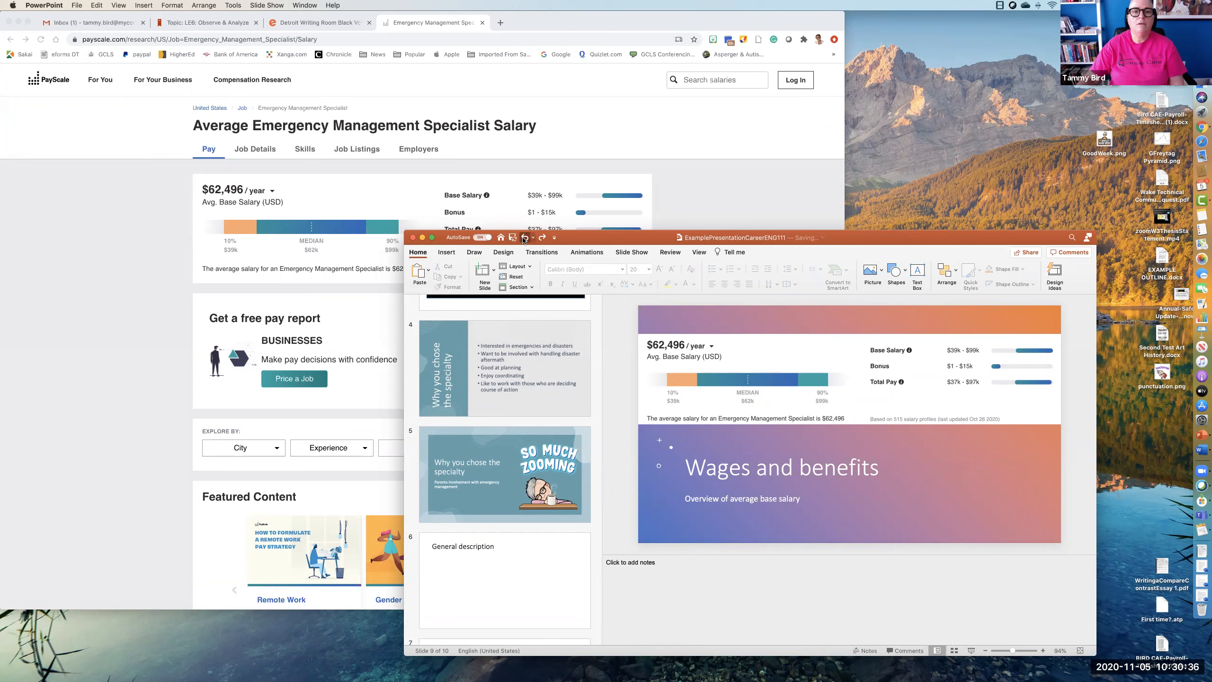
click(524, 239)
click(900, 484)
click(910, 512)
click(1030, 466)
right_click(1046, 454)
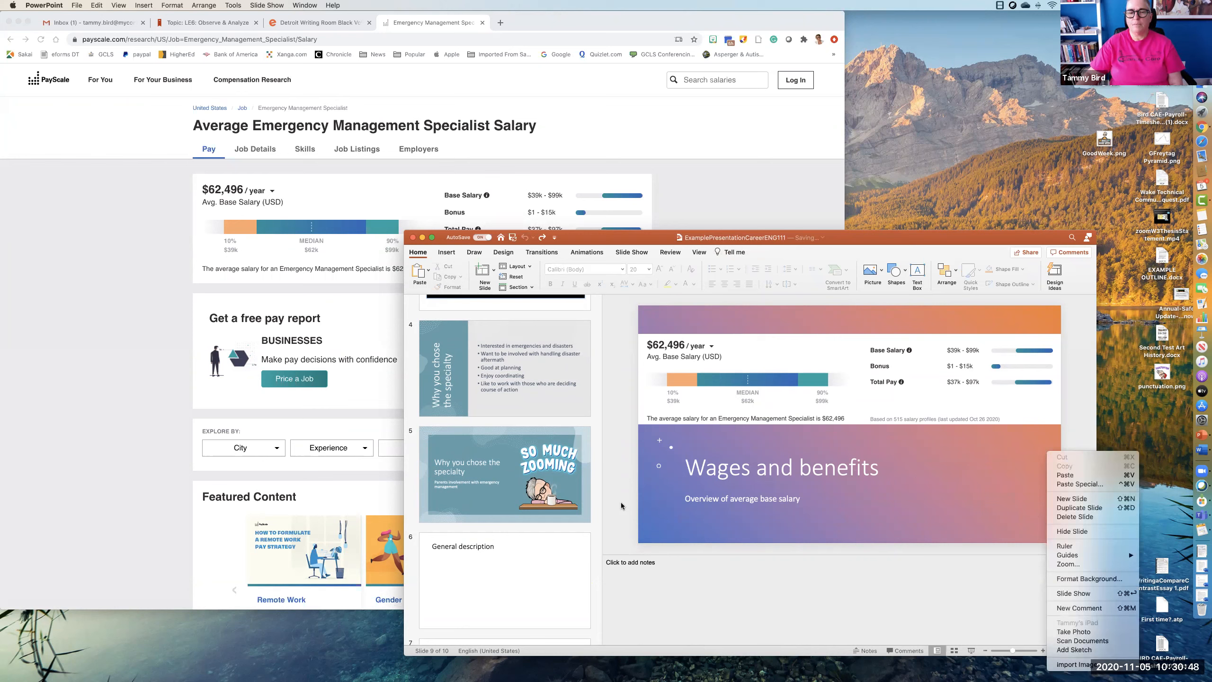
click(613, 474)
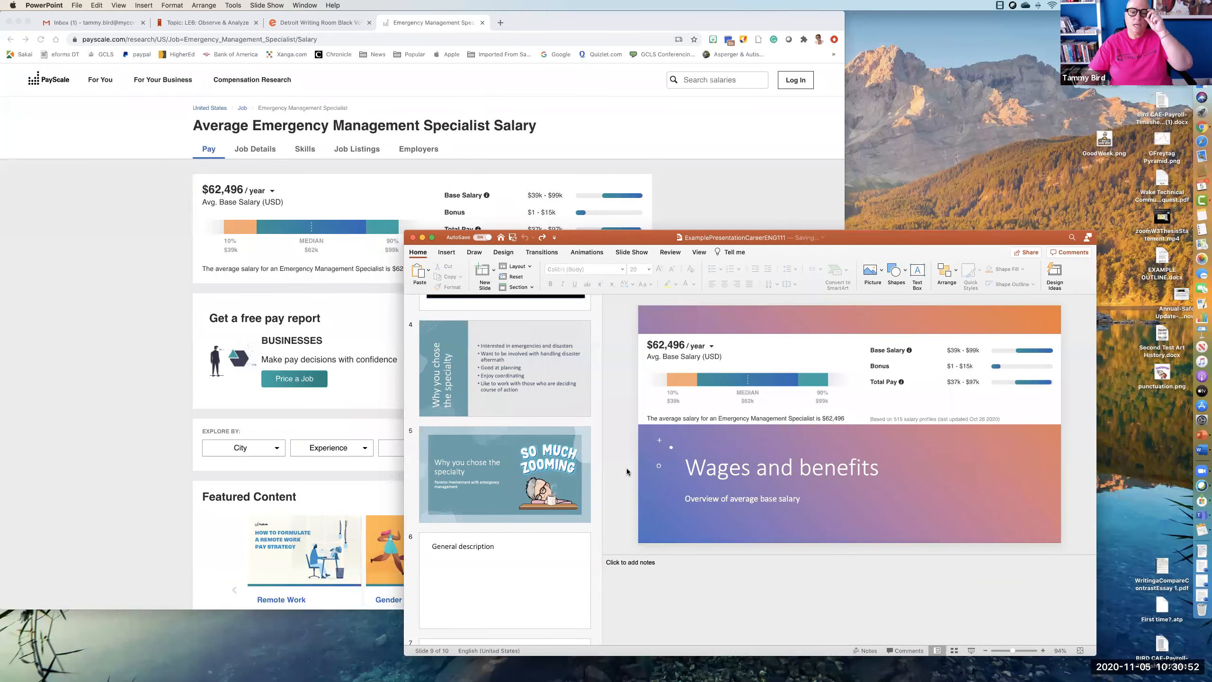
Add a new slide after the "Wrap up" slide and start editing its title
scroll(488, 458, down, 7)
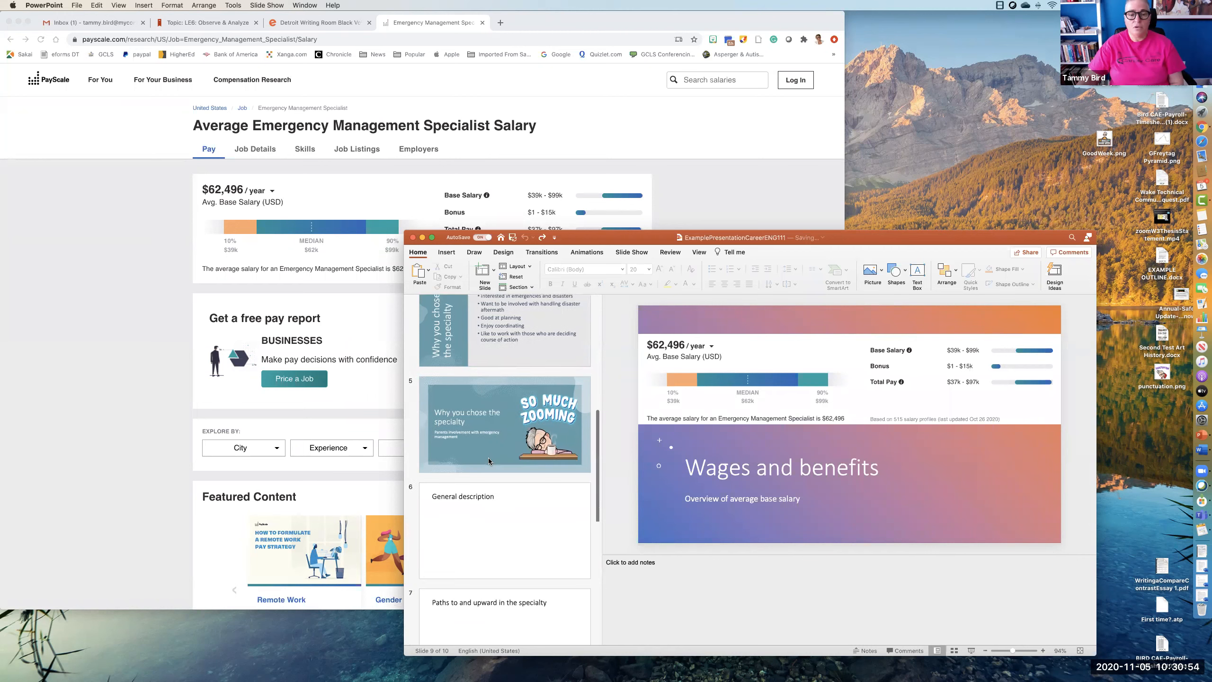
scroll(488, 461, down, 3)
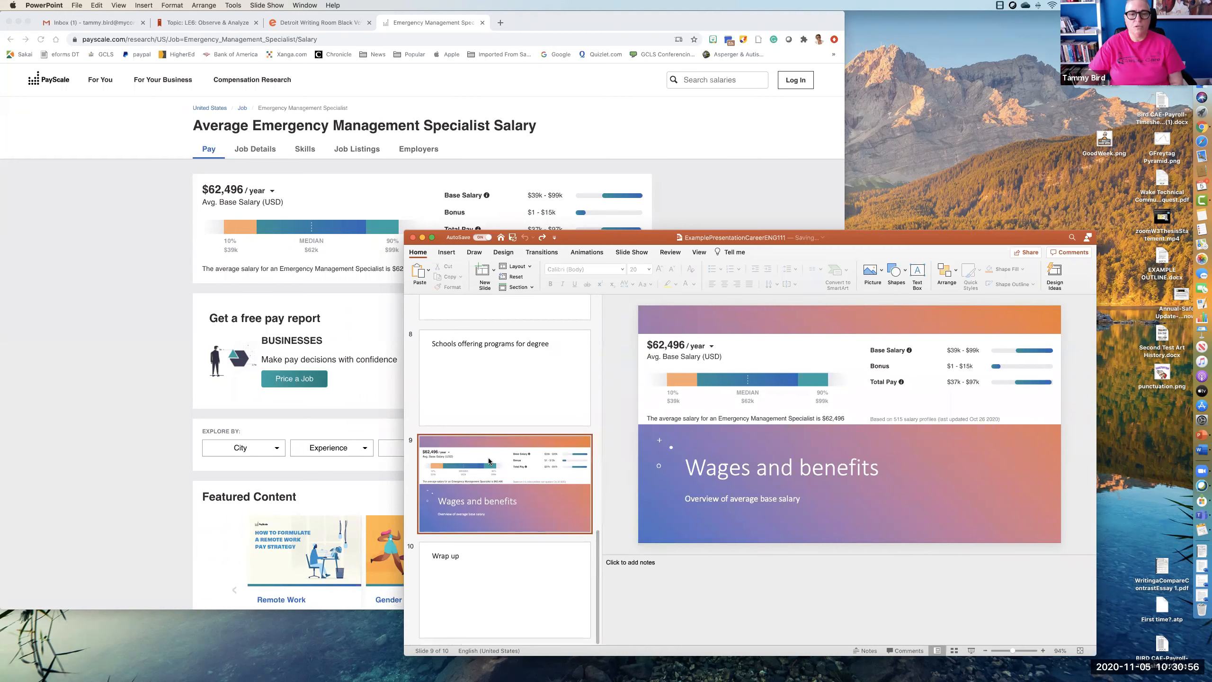
click(504, 592)
scroll(504, 595, down, 3)
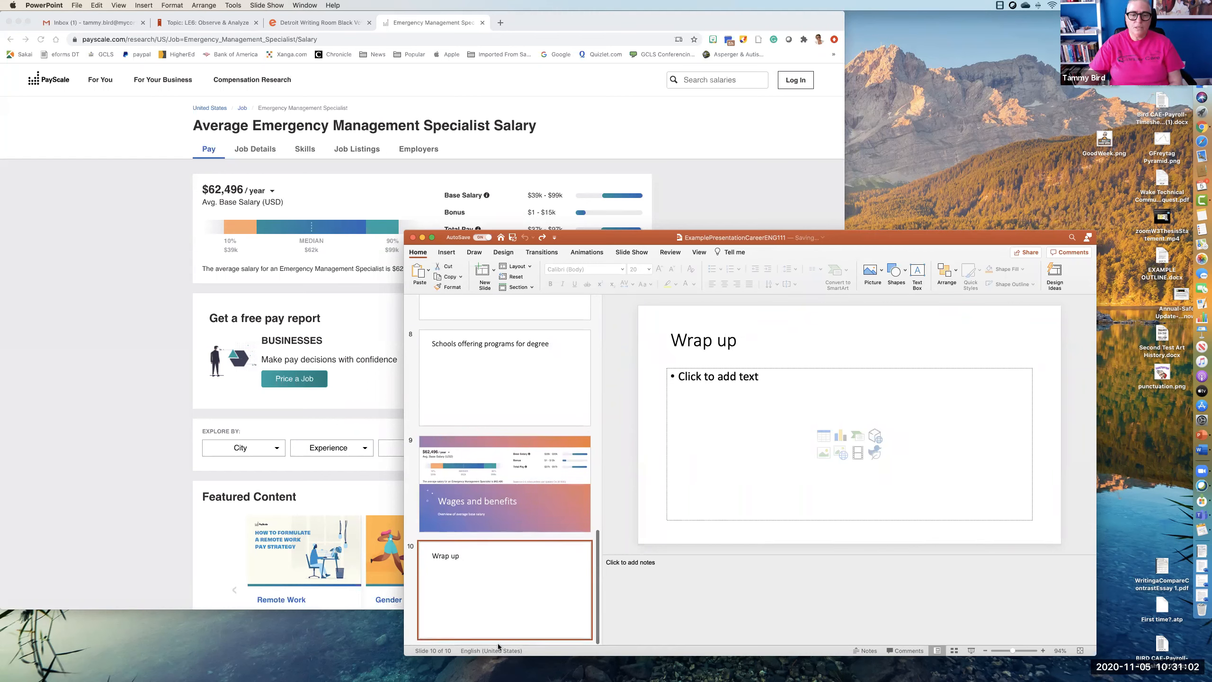
click(482, 271)
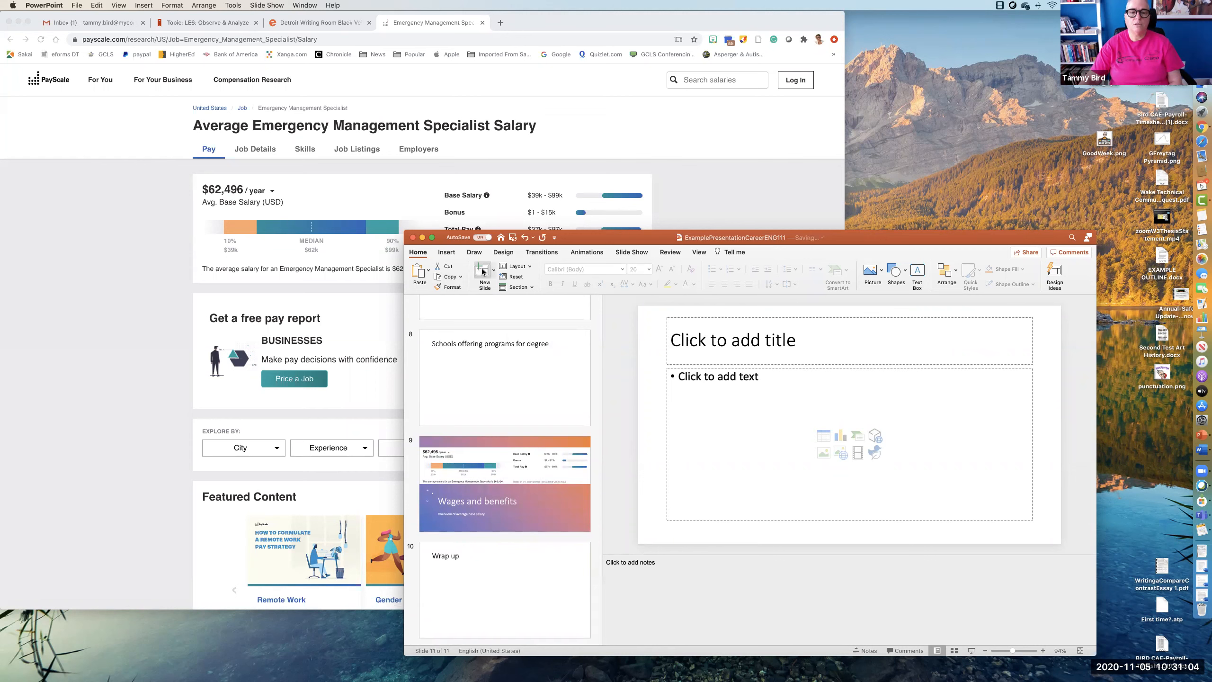
click(730, 340)
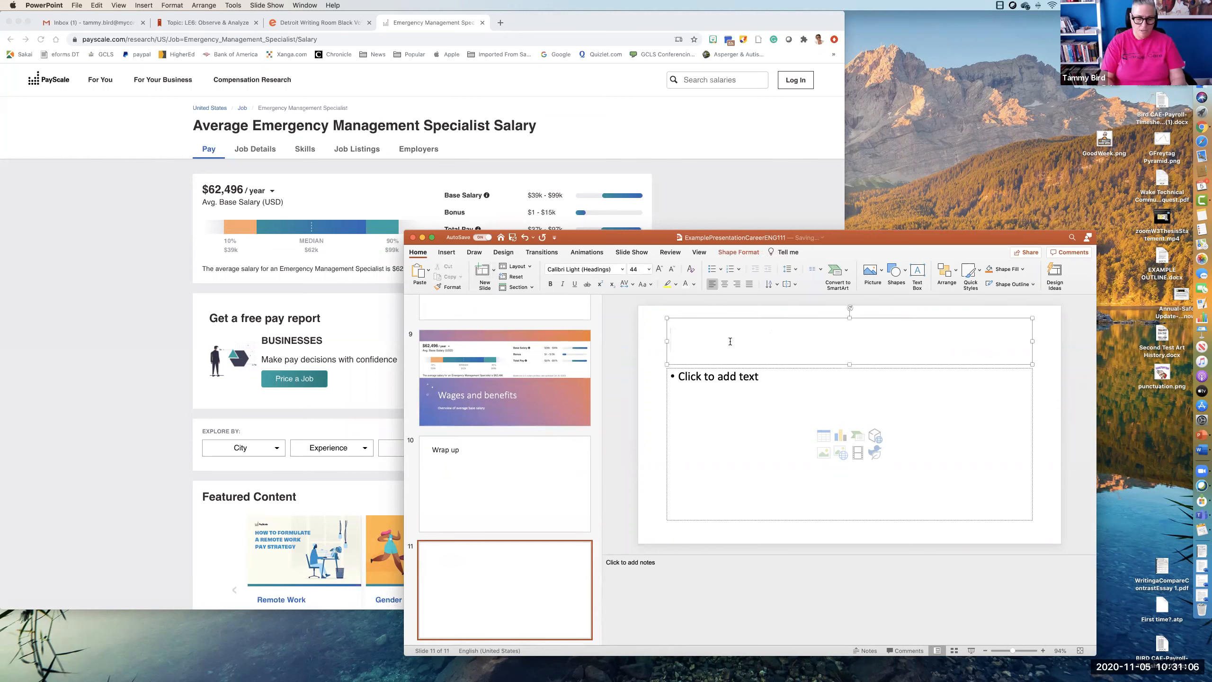